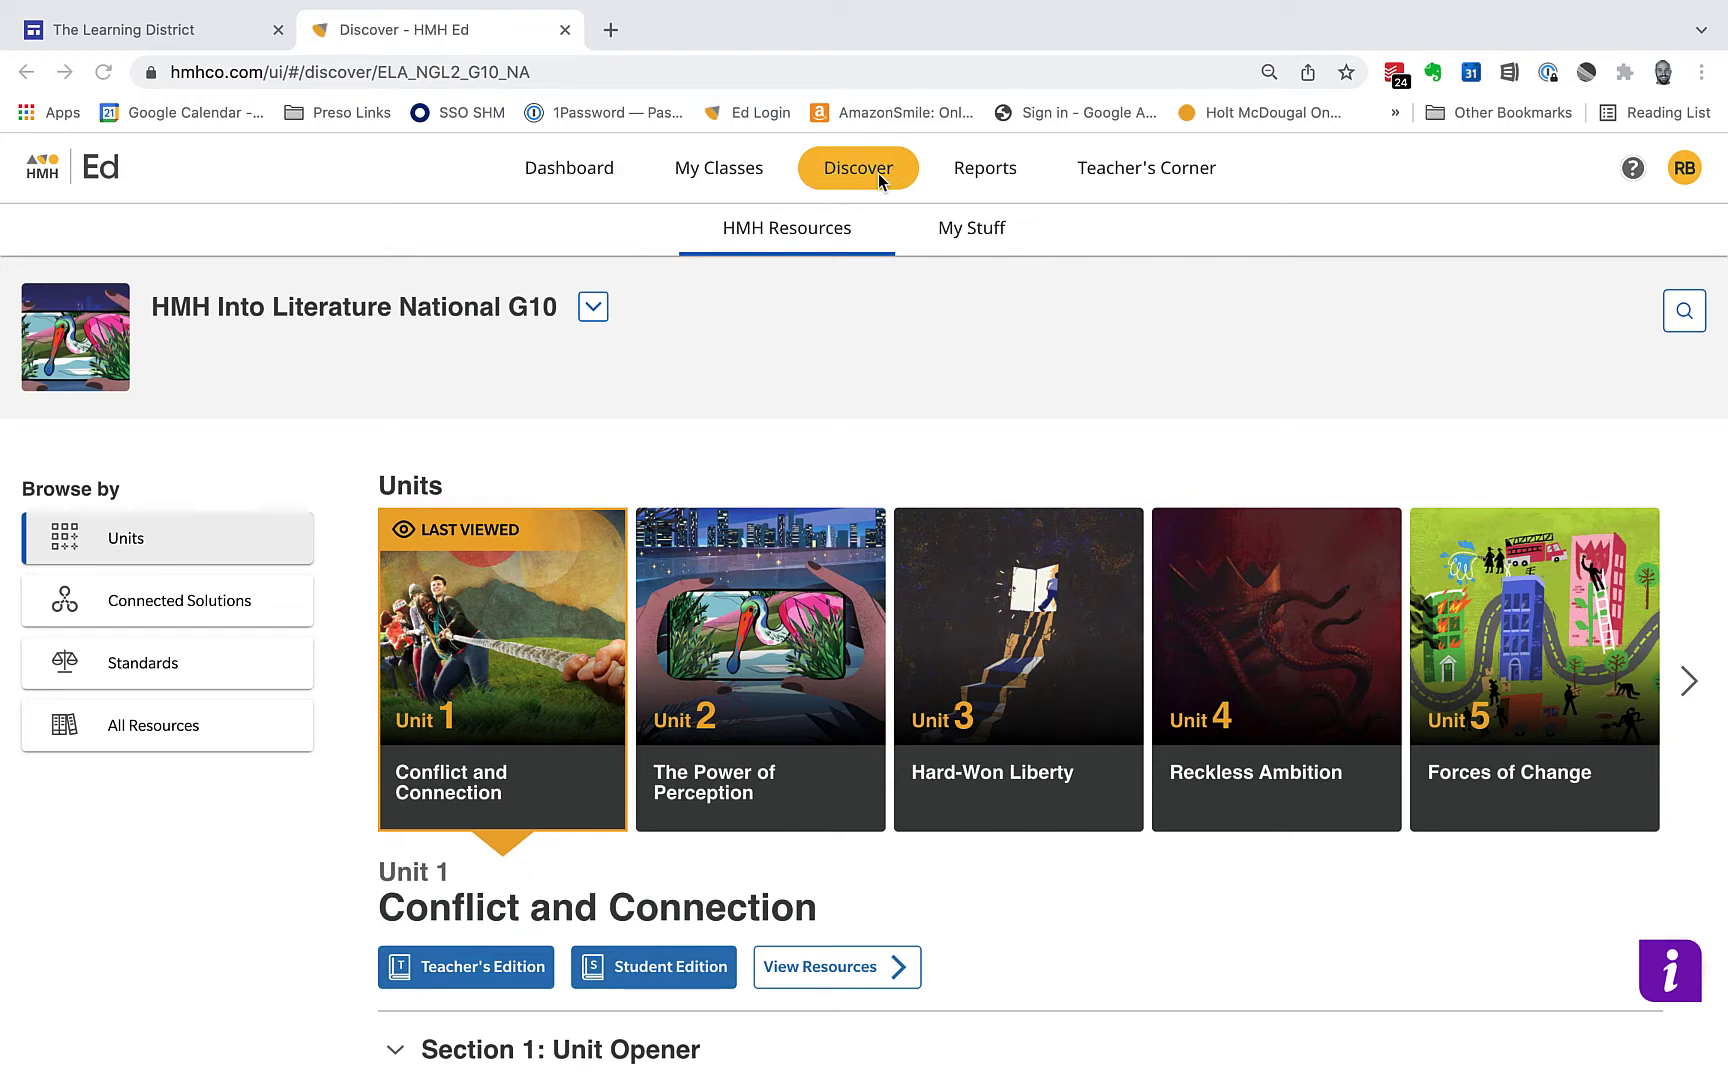
# - Open the My Stuff area to see your own saved content
pyautogui.click(968, 236)
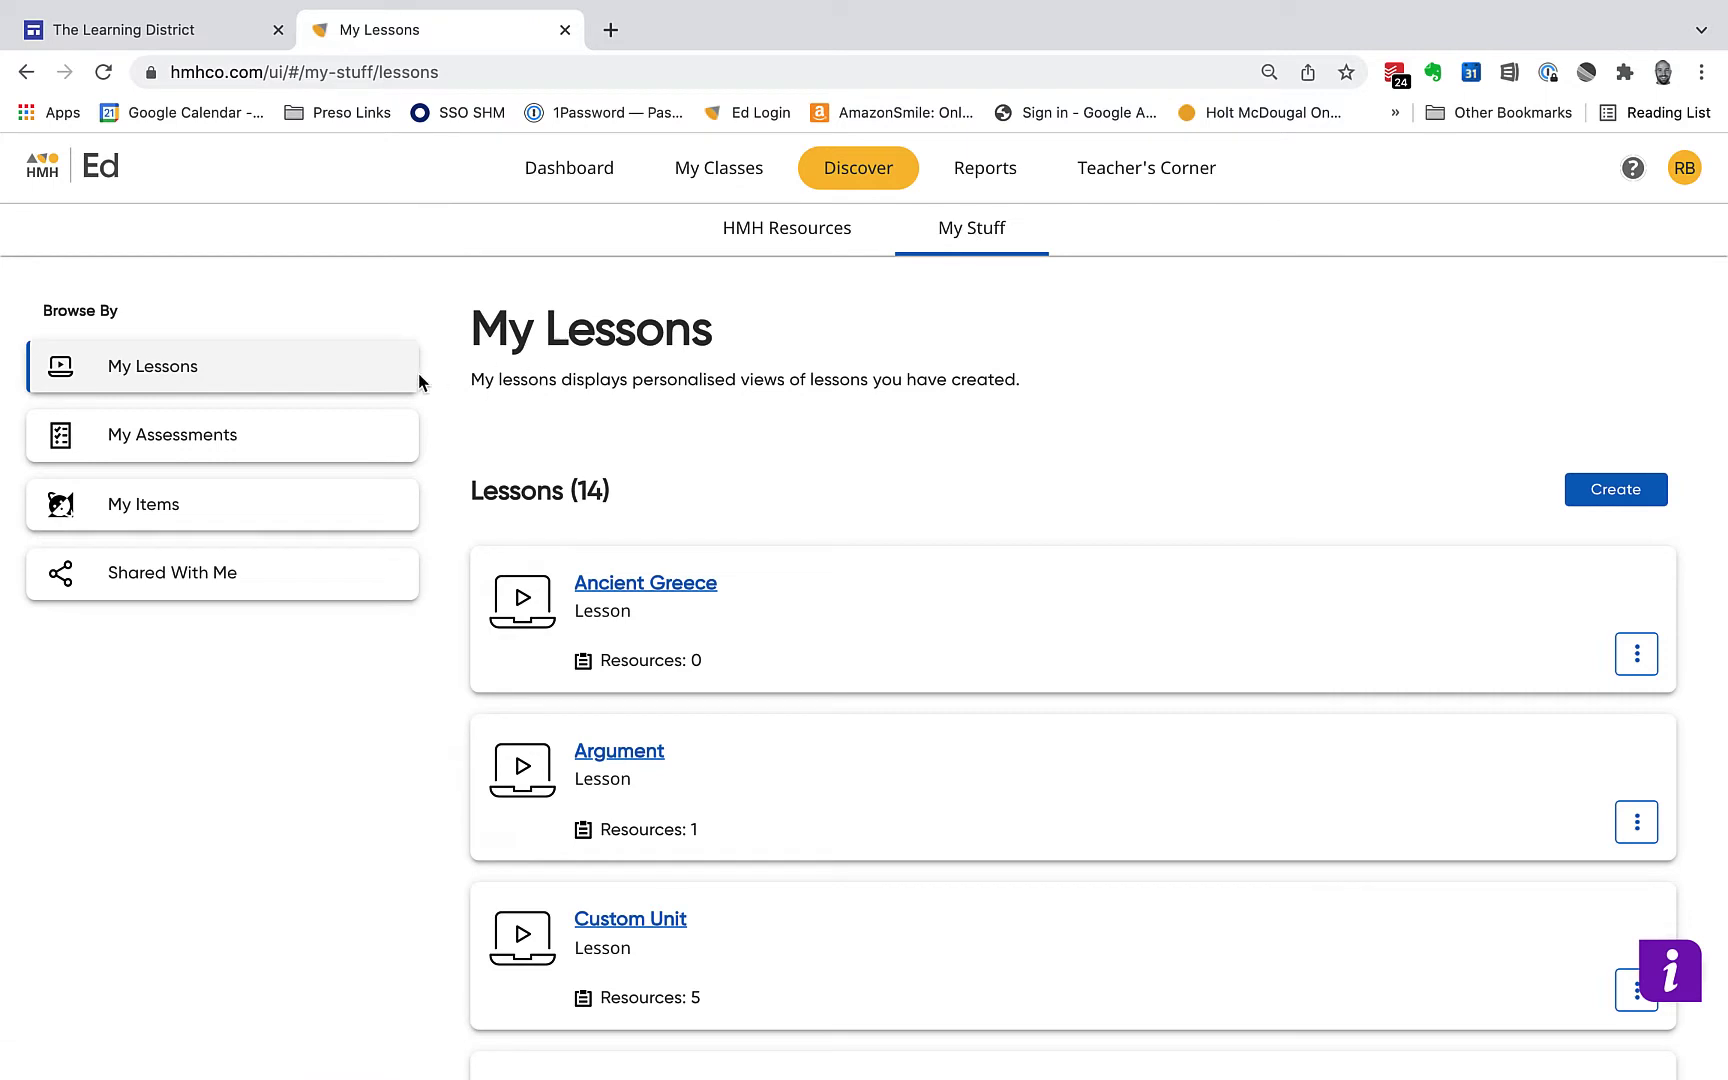
pyautogui.click(166, 446)
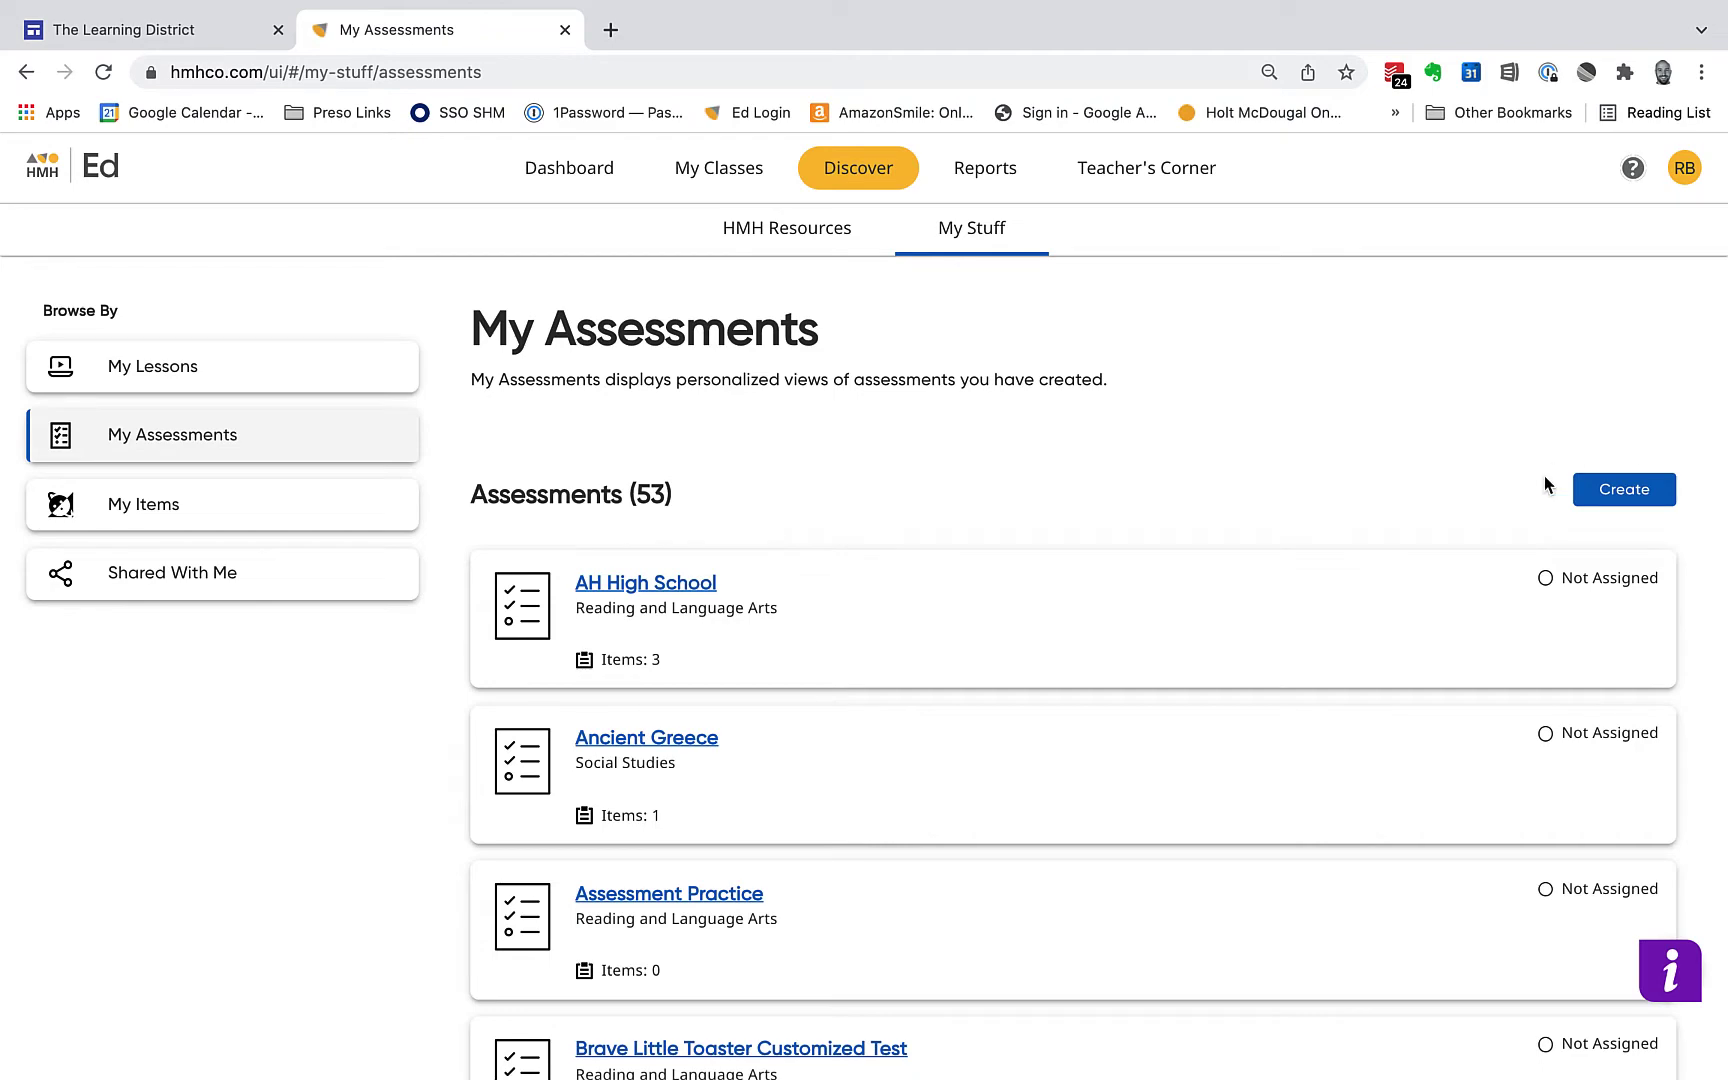
pyautogui.click(1664, 500)
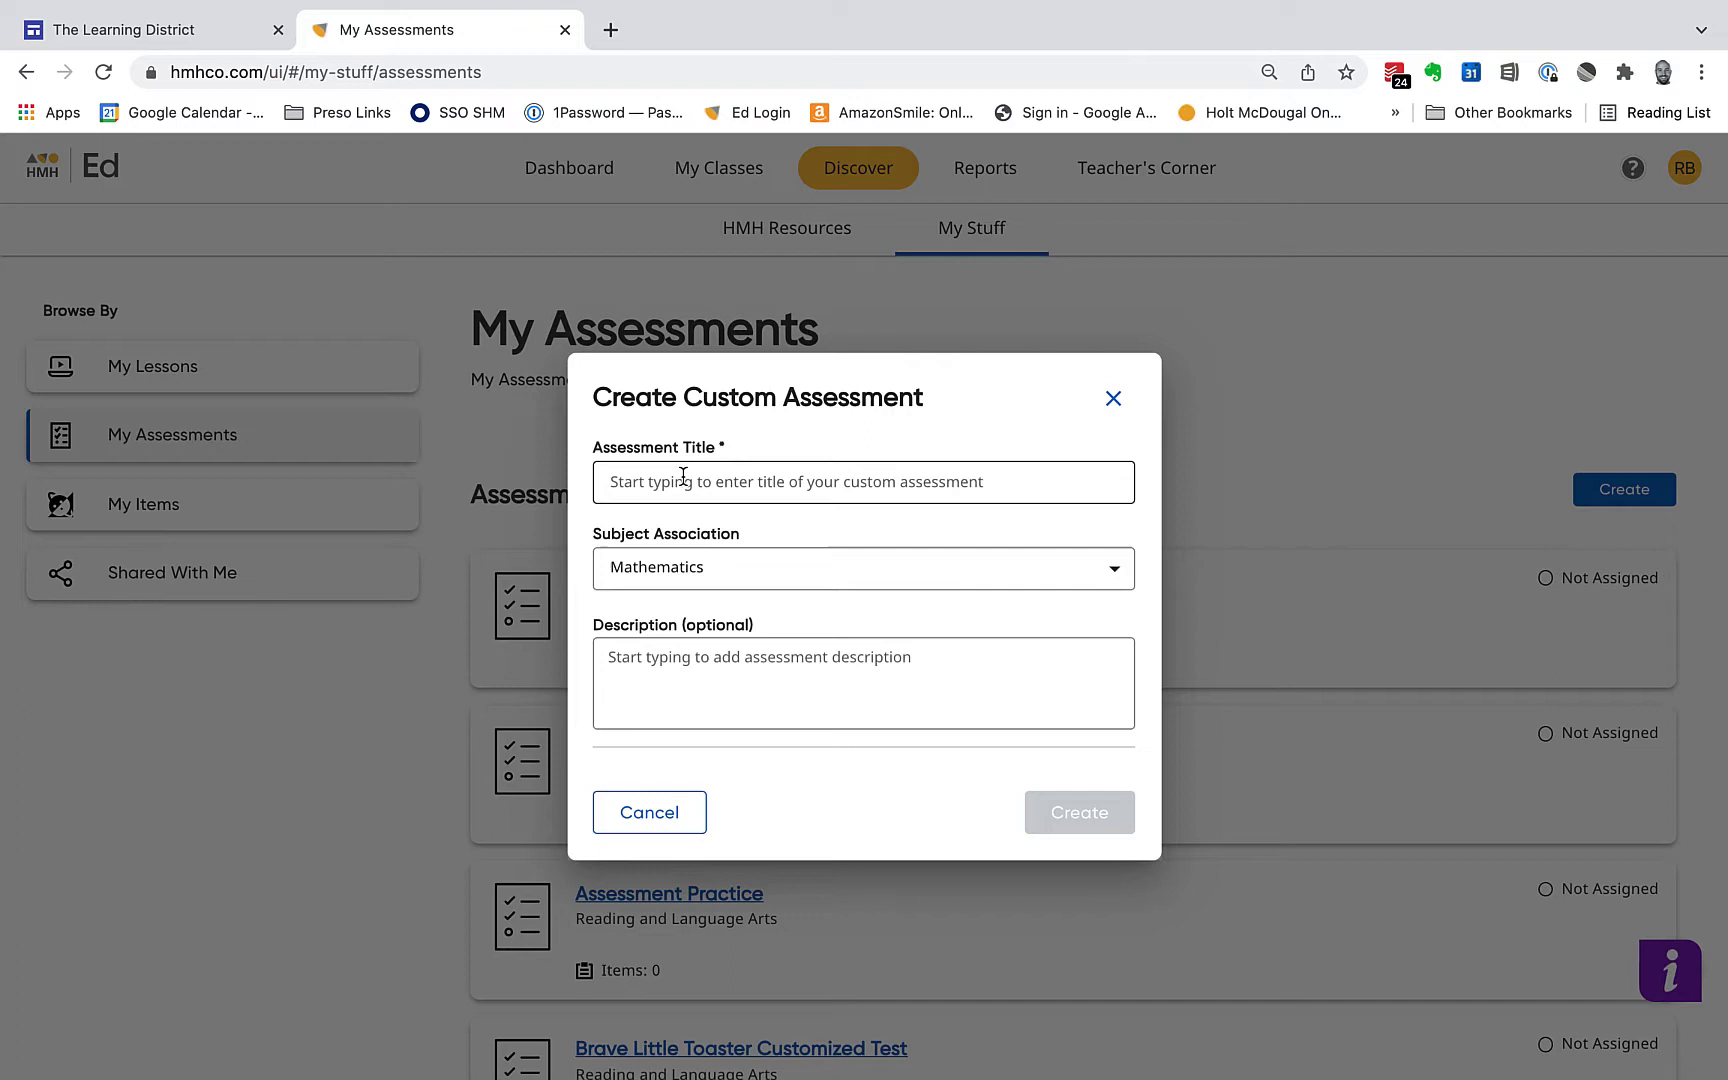
pyautogui.click(797, 578)
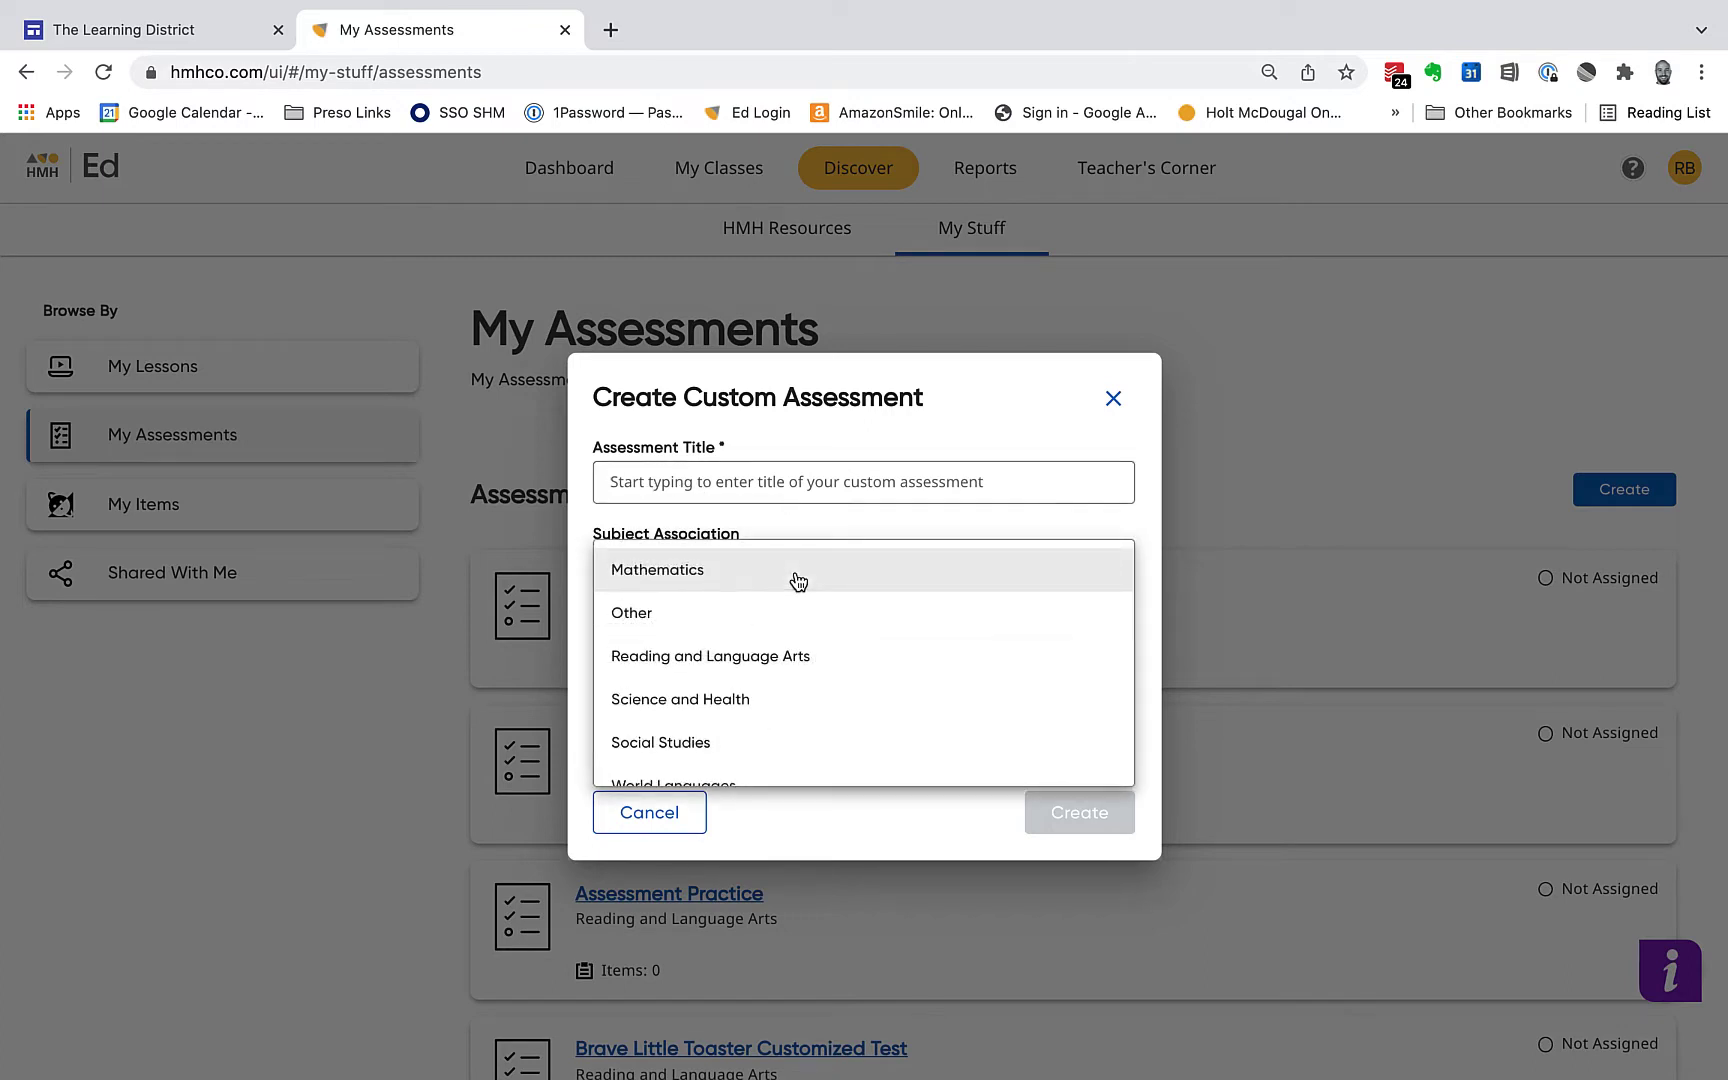
pyautogui.click(692, 662)
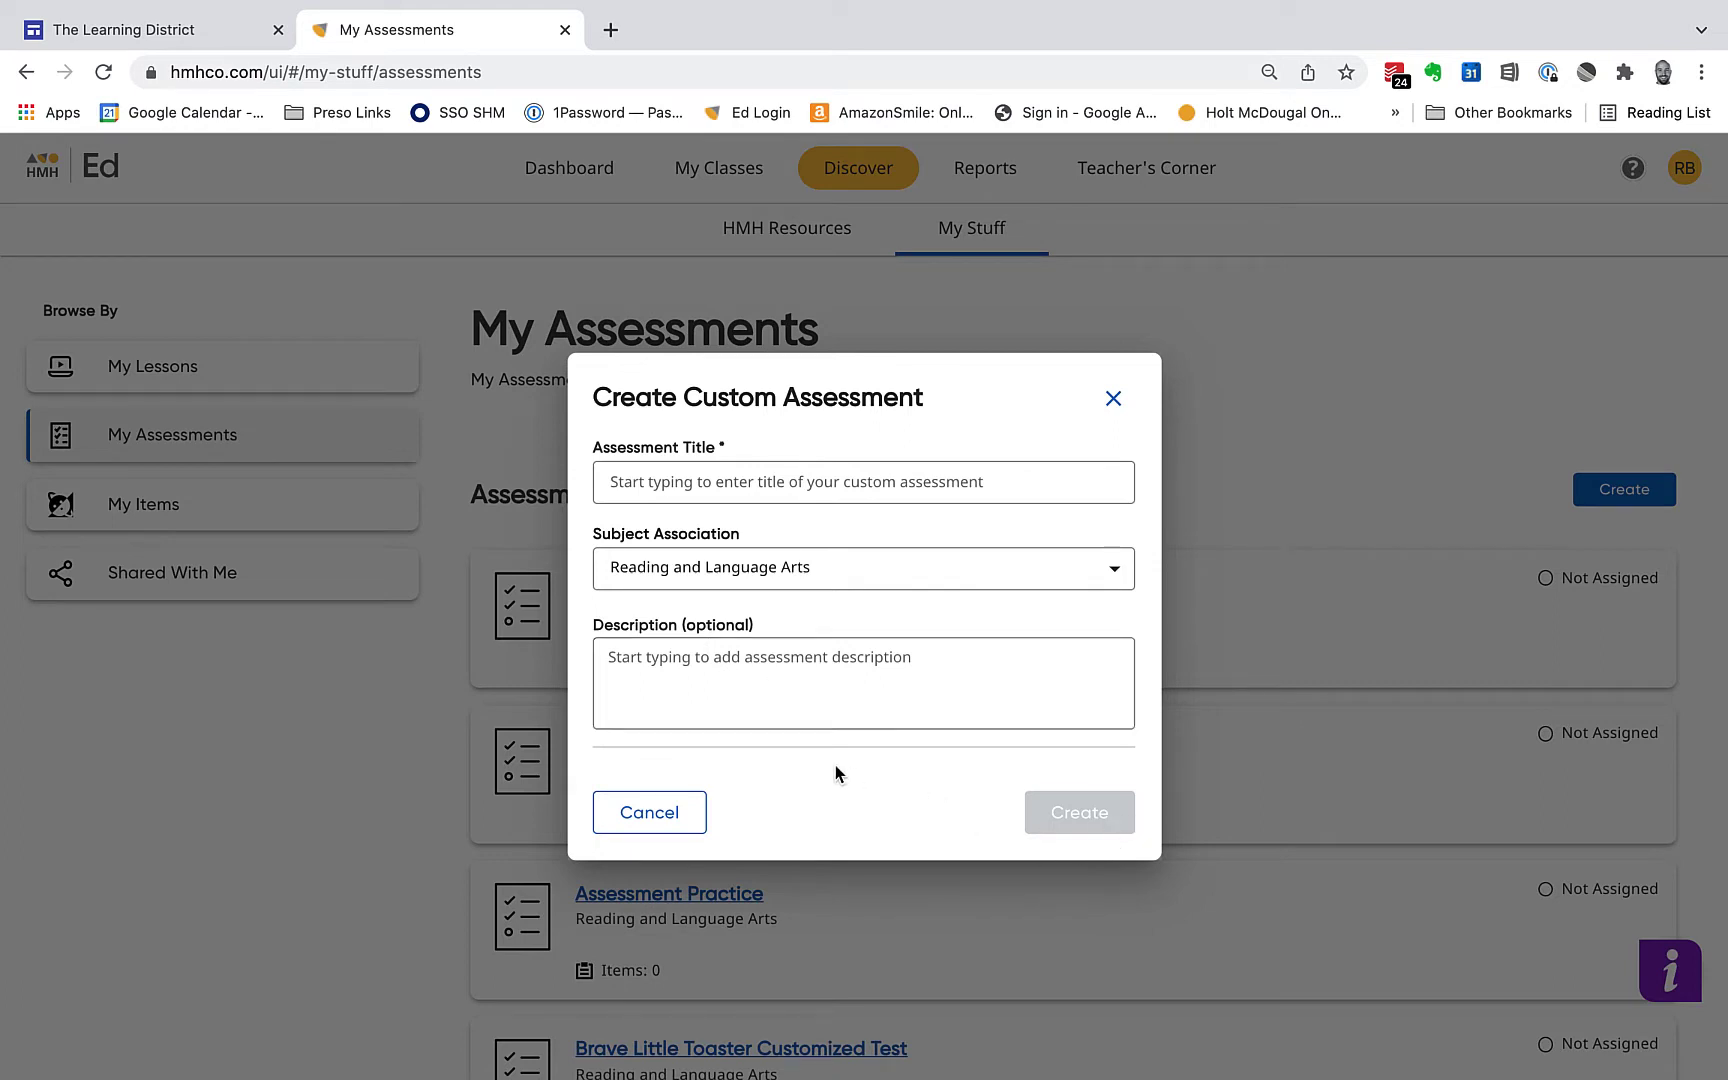
pyautogui.click(650, 816)
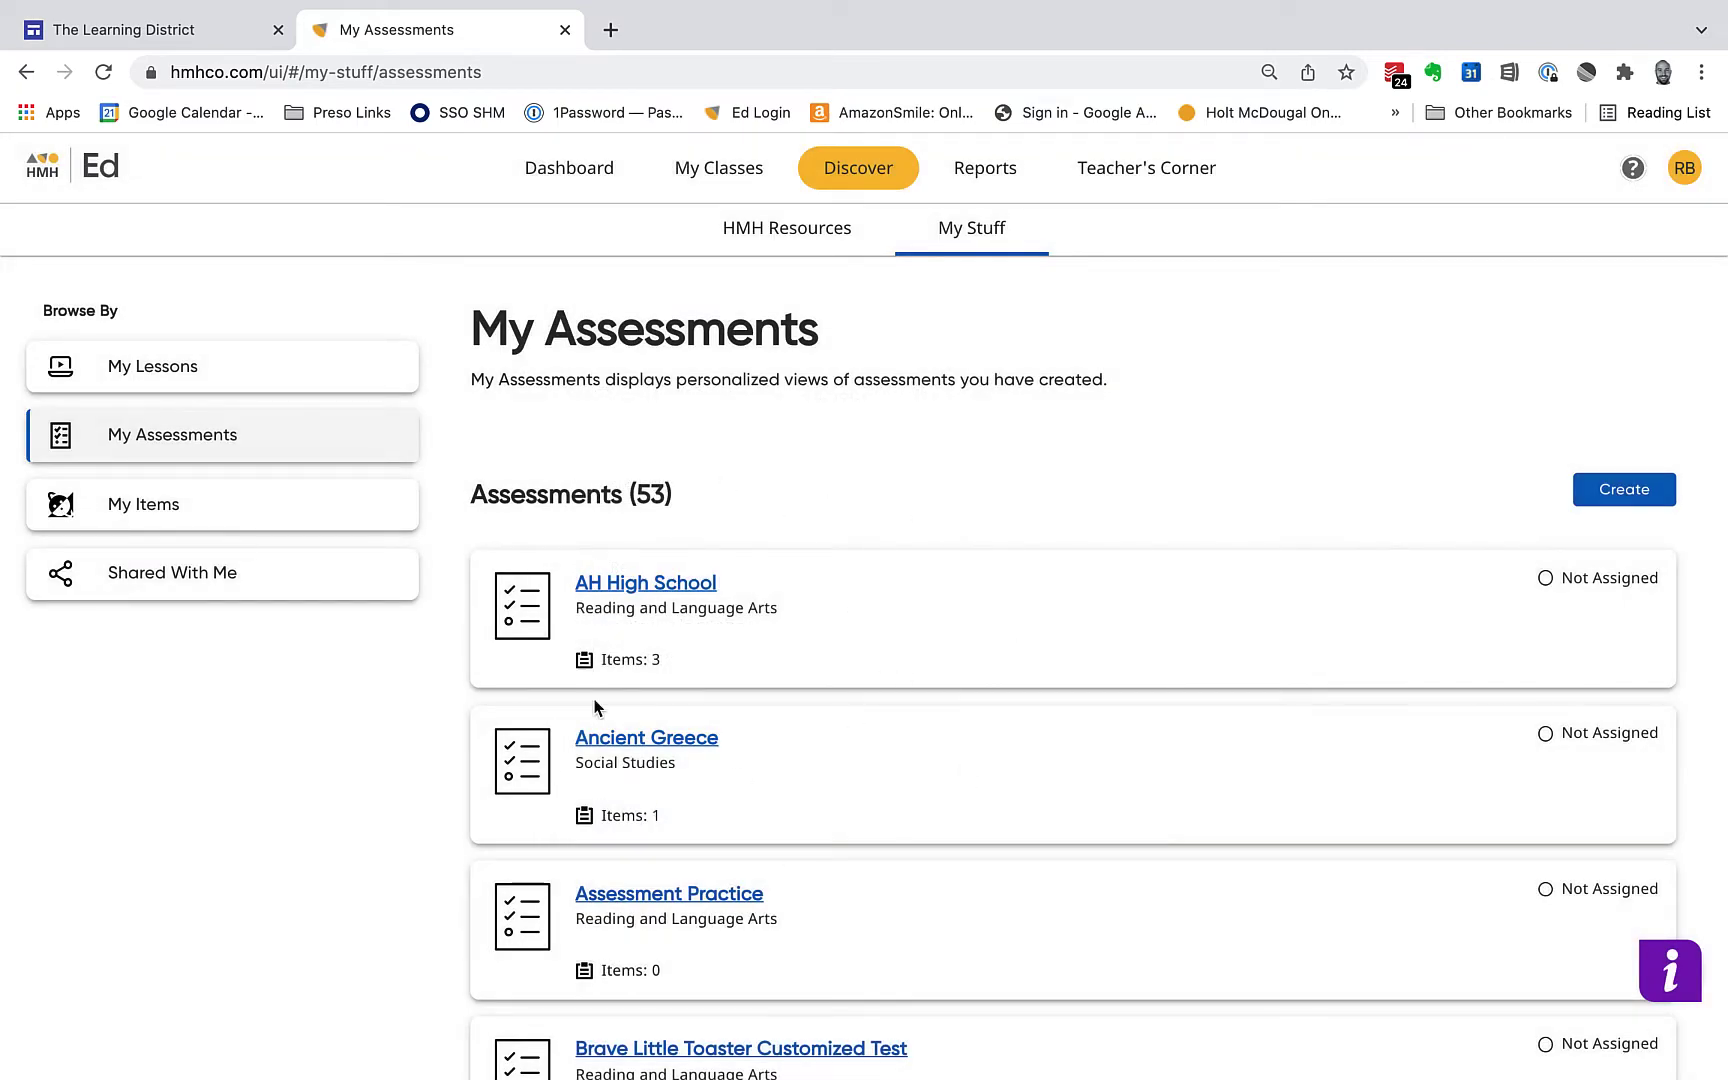
# - Scroll down the My Assessments list and open Assessment Practice
pyautogui.scroll(-3, 600, 706)
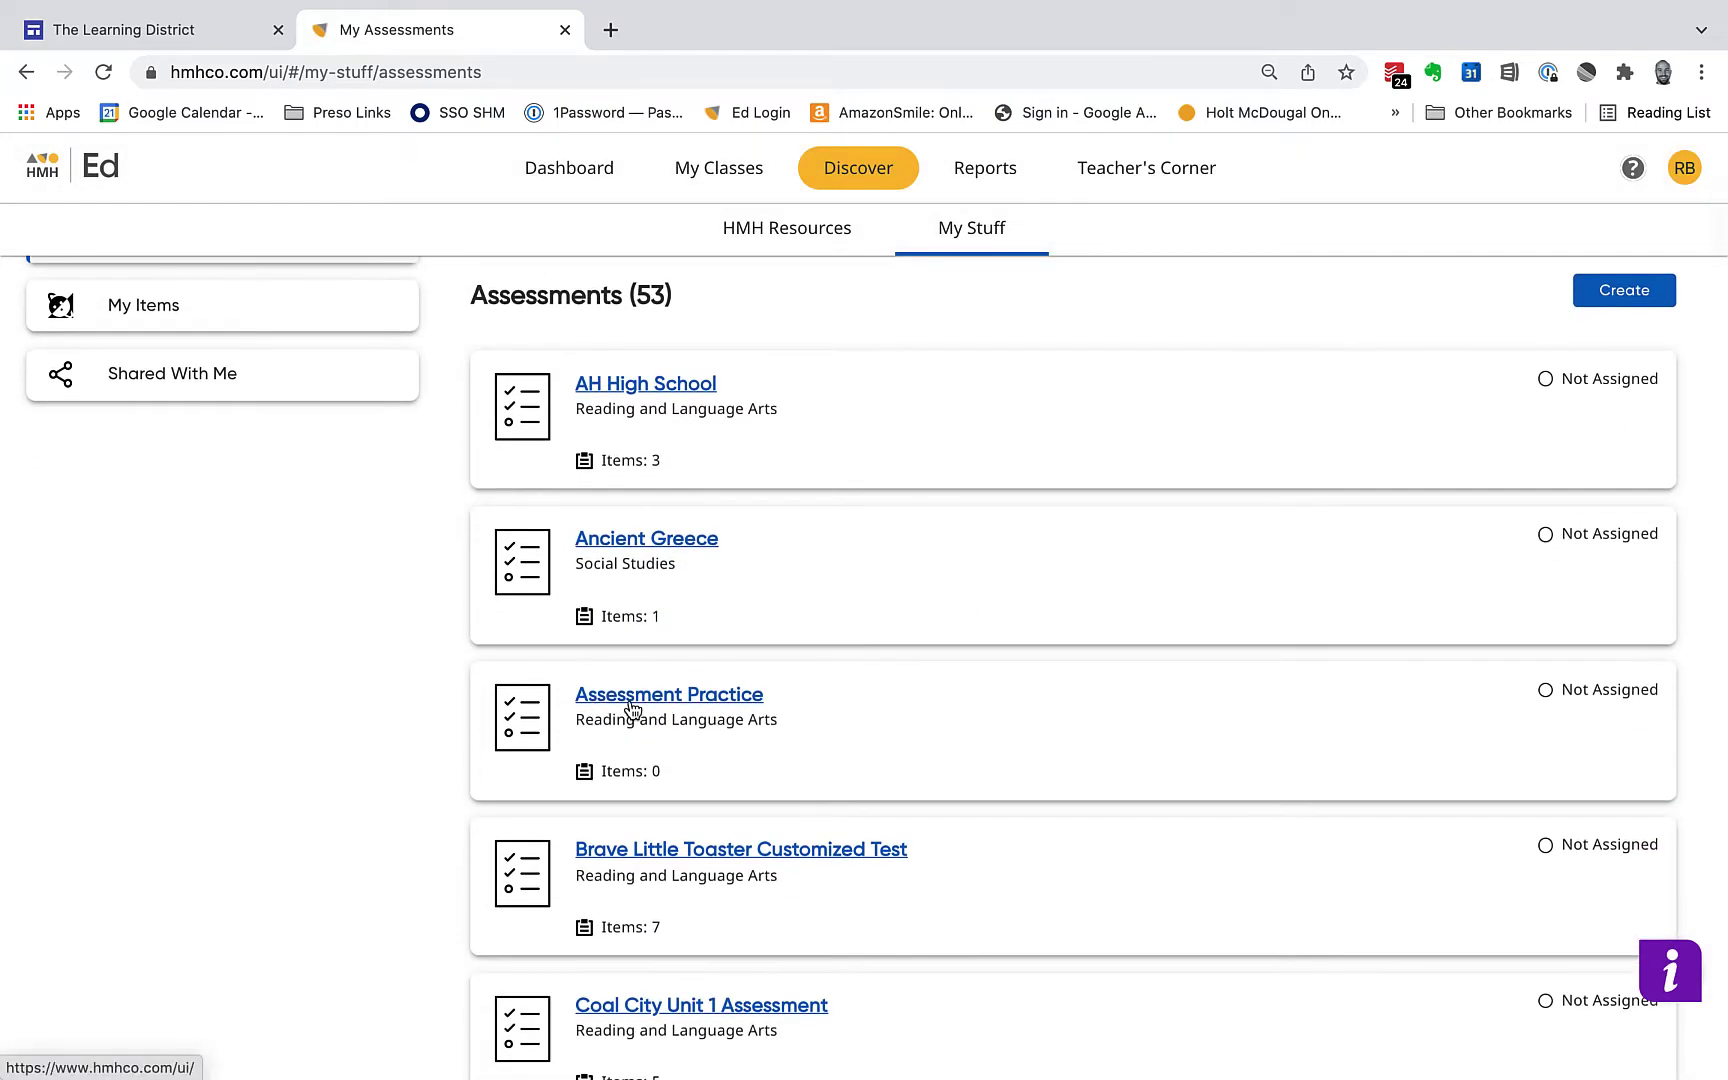
pyautogui.click(657, 697)
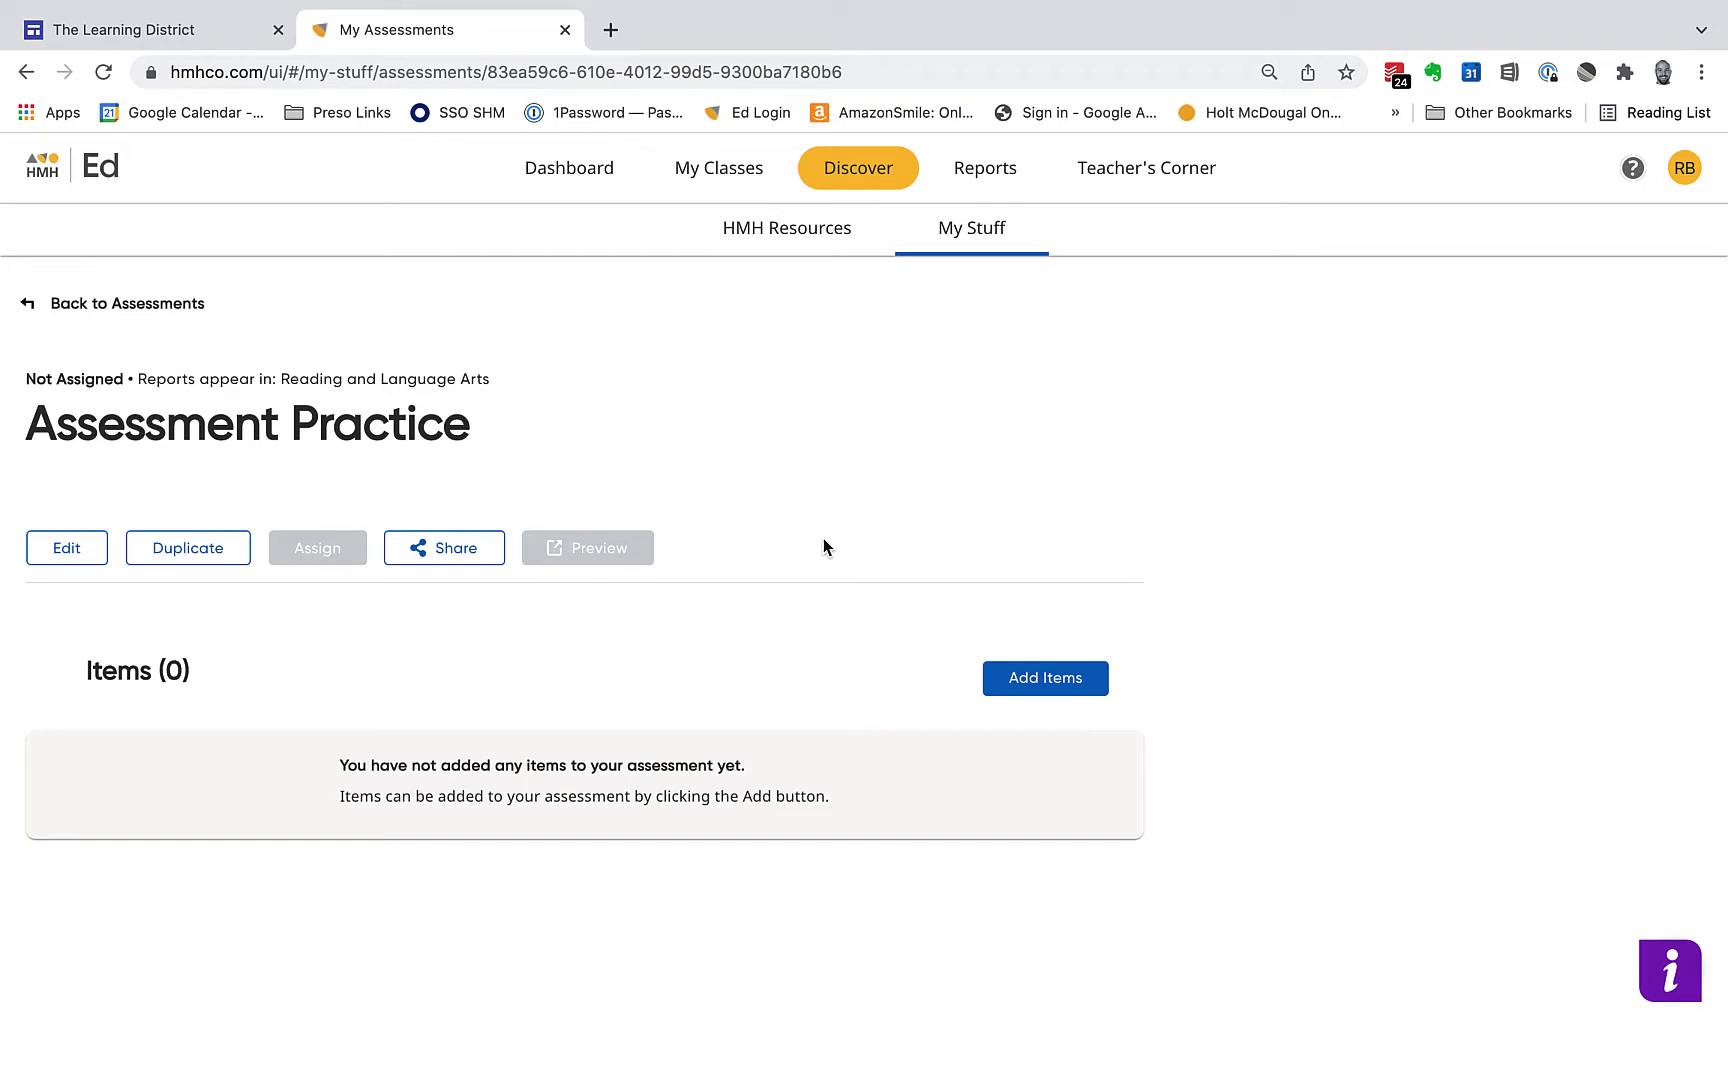
# - Add items from the HMH Into Literature National G10 program and browse its units
pyautogui.click(1045, 688)
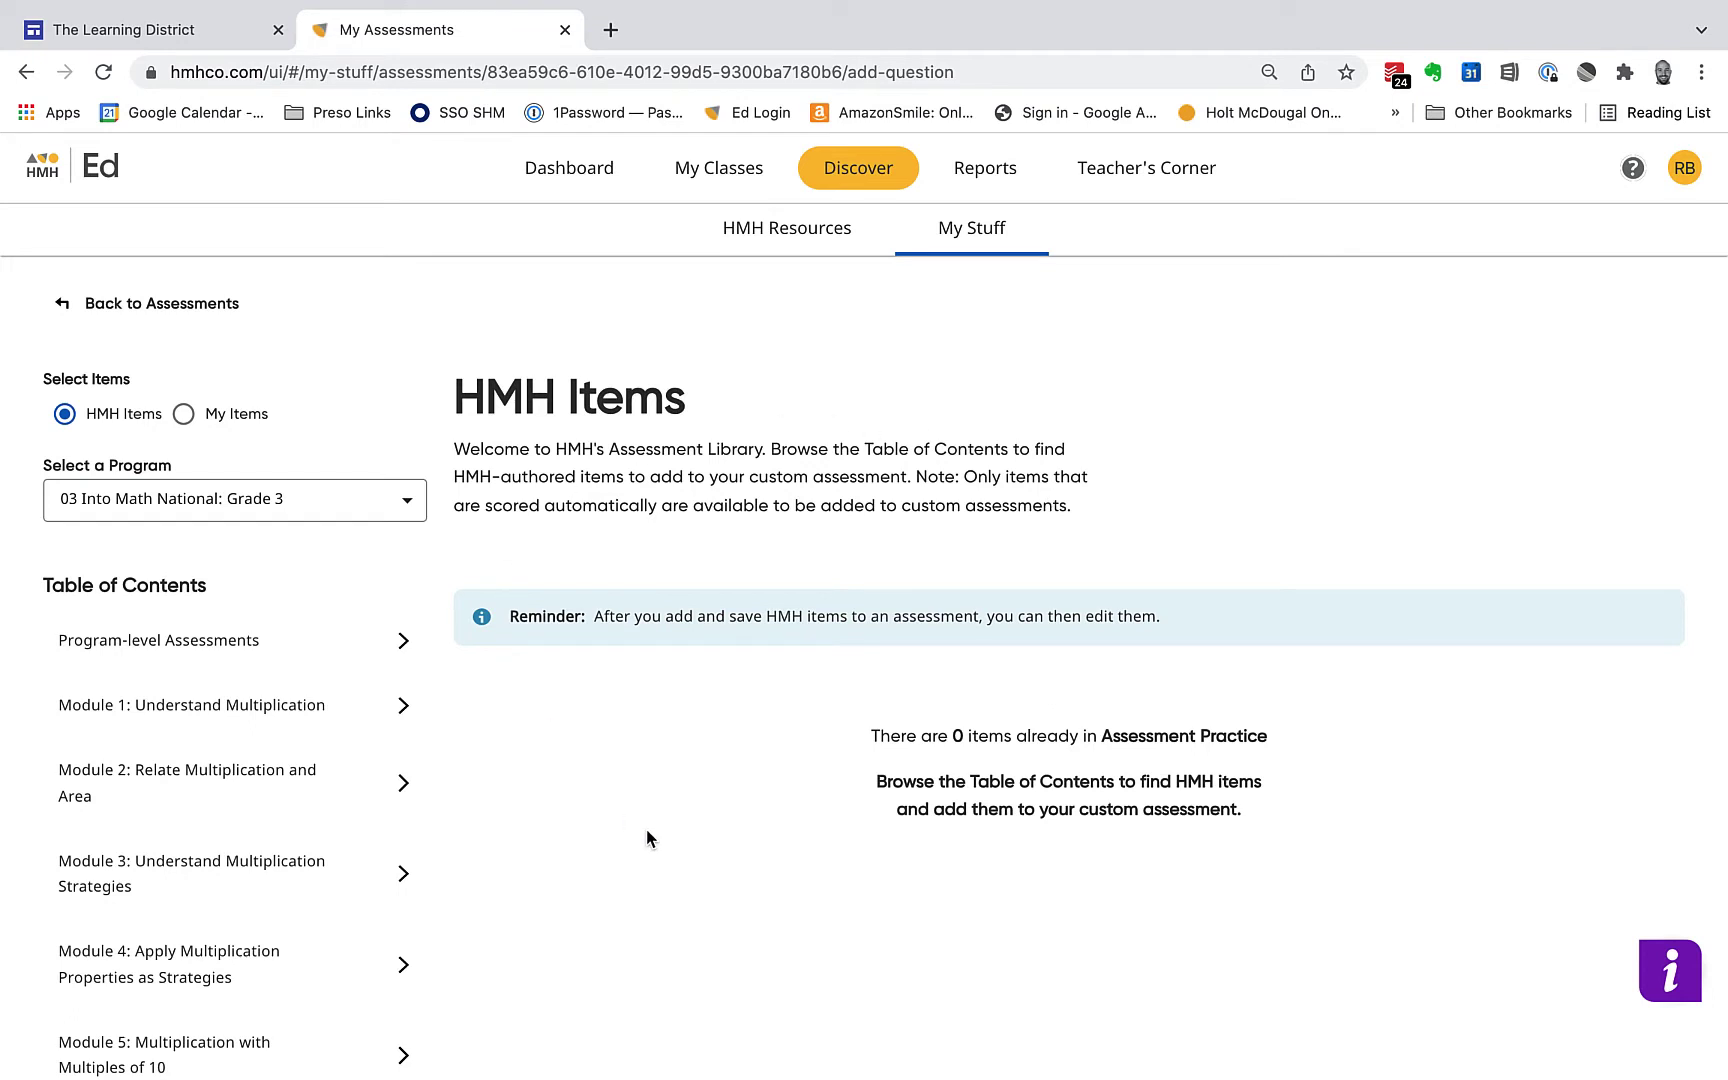
pyautogui.click(411, 502)
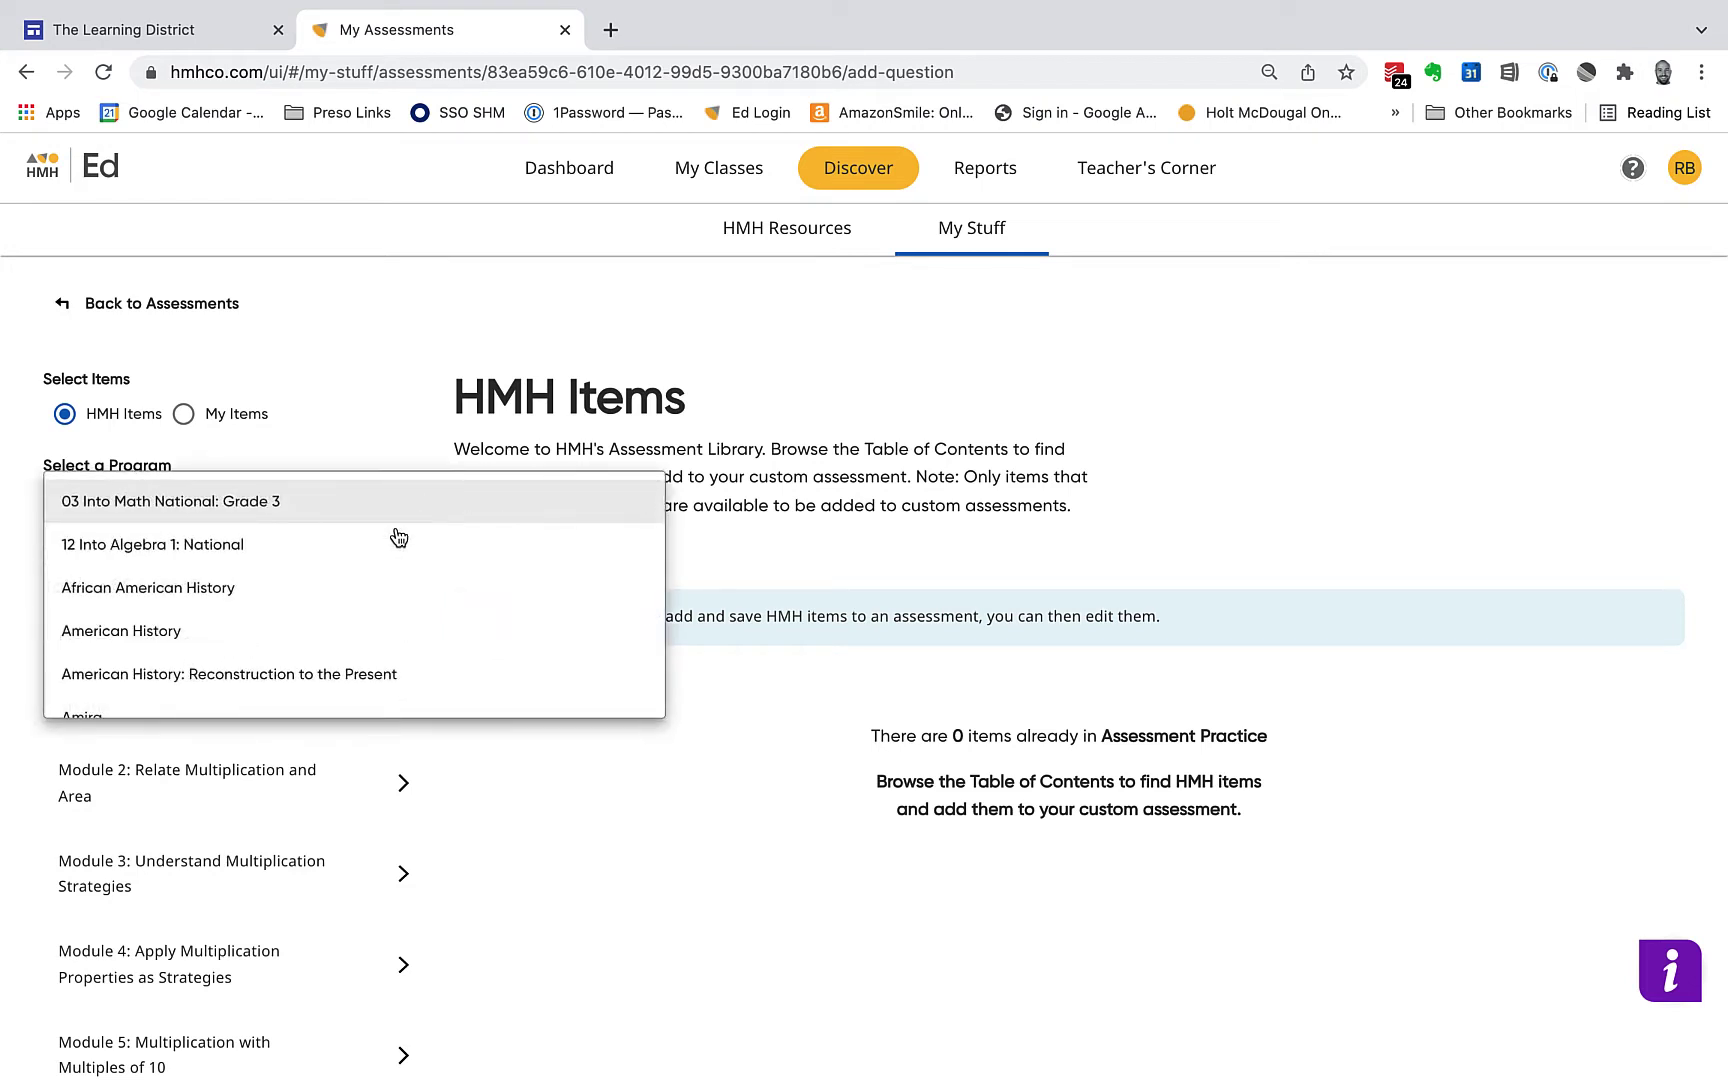
pyautogui.scroll(-5, 366, 652)
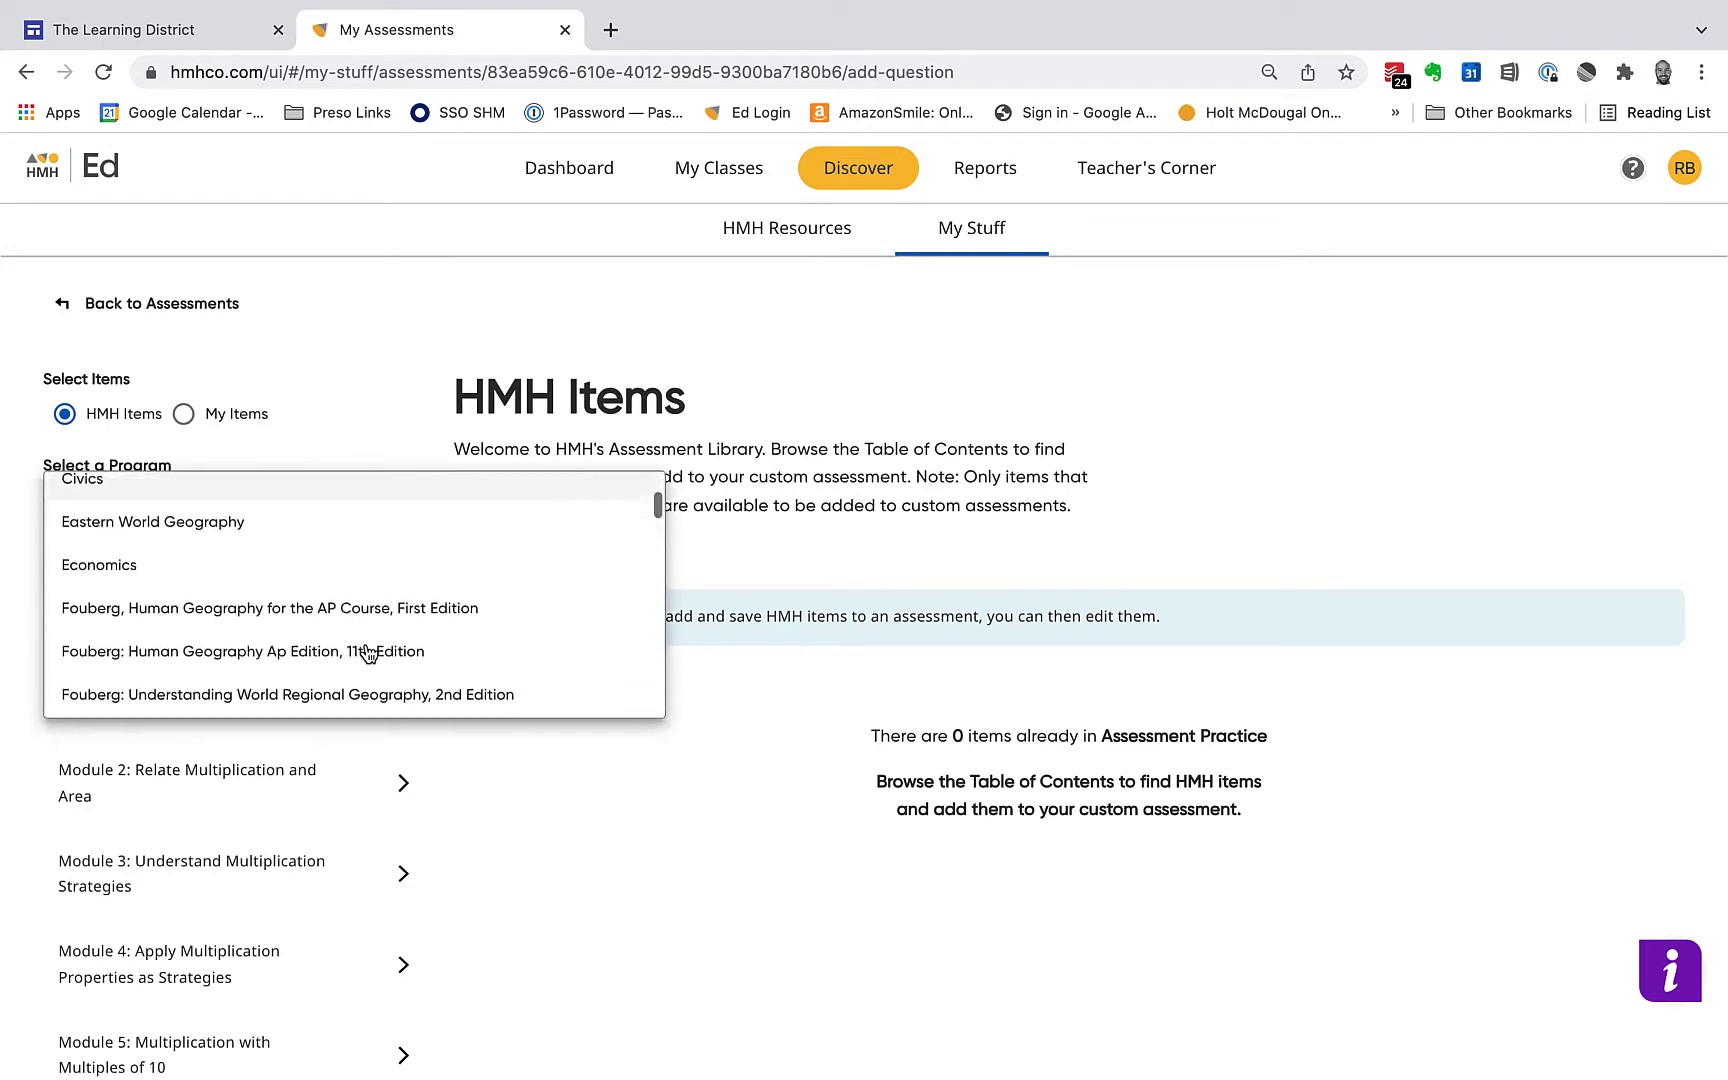
pyautogui.scroll(-5, 366, 652)
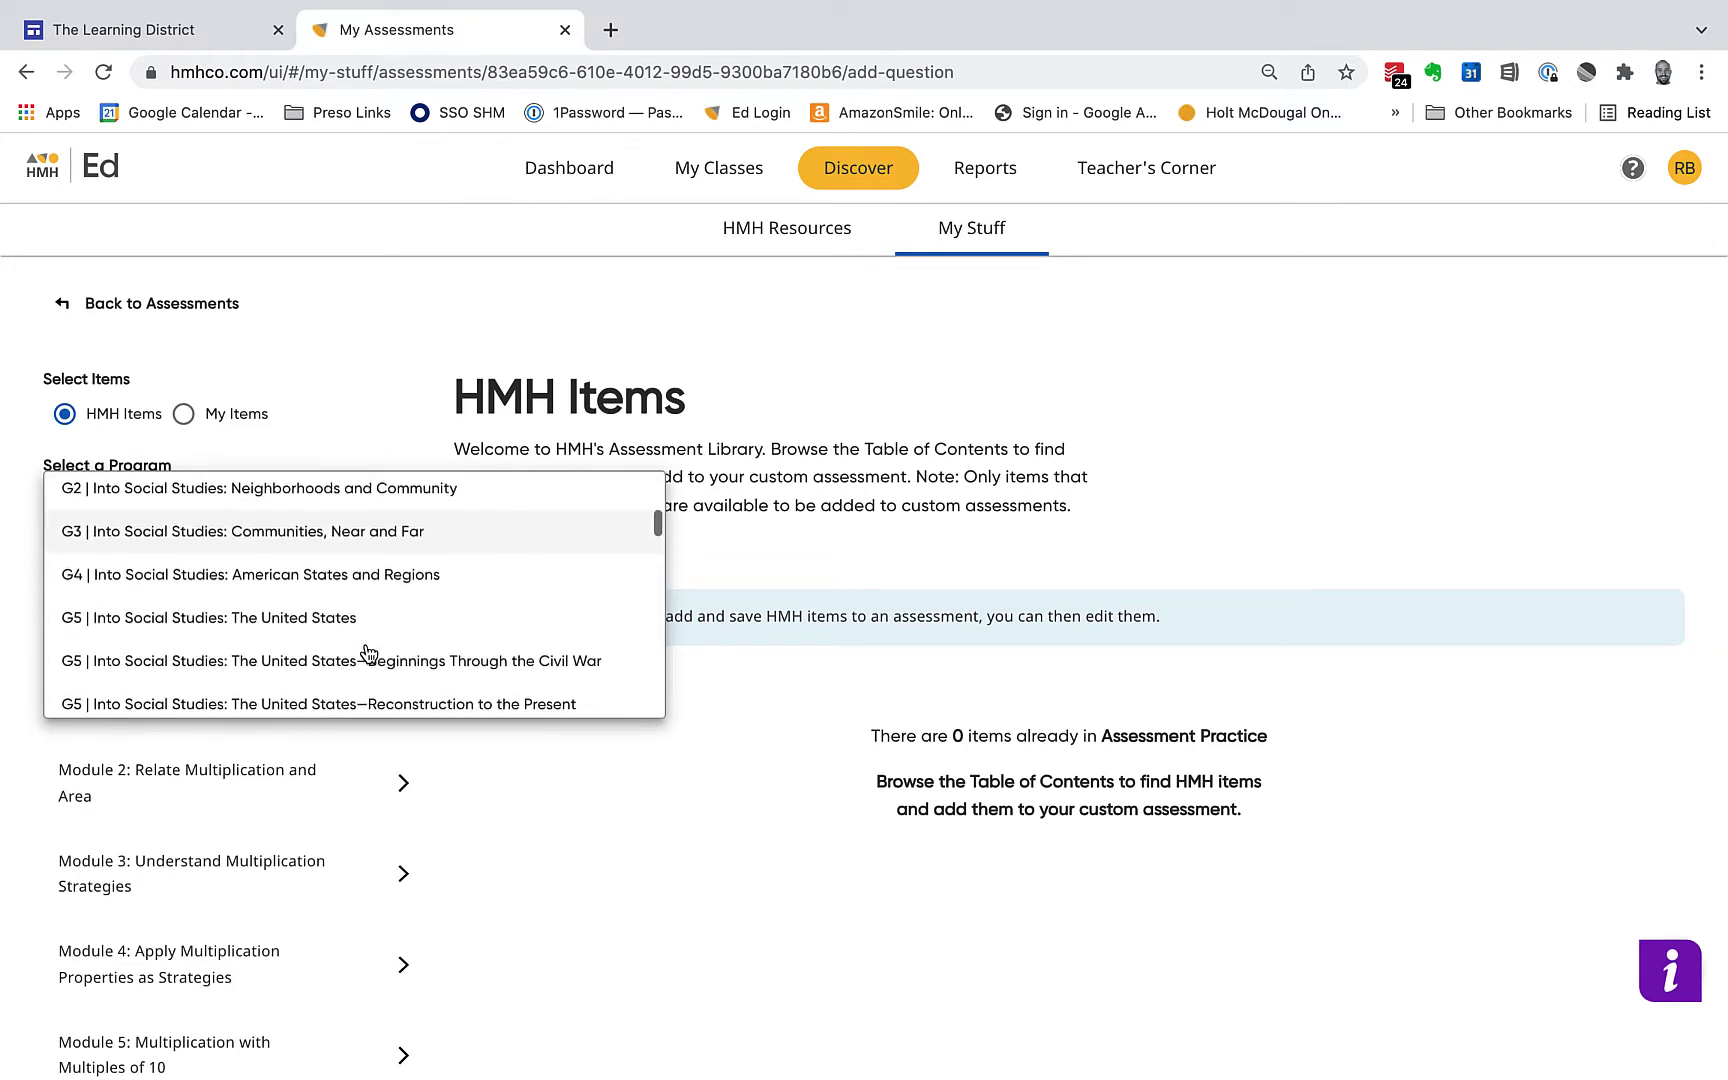
pyautogui.scroll(-5, 368, 652)
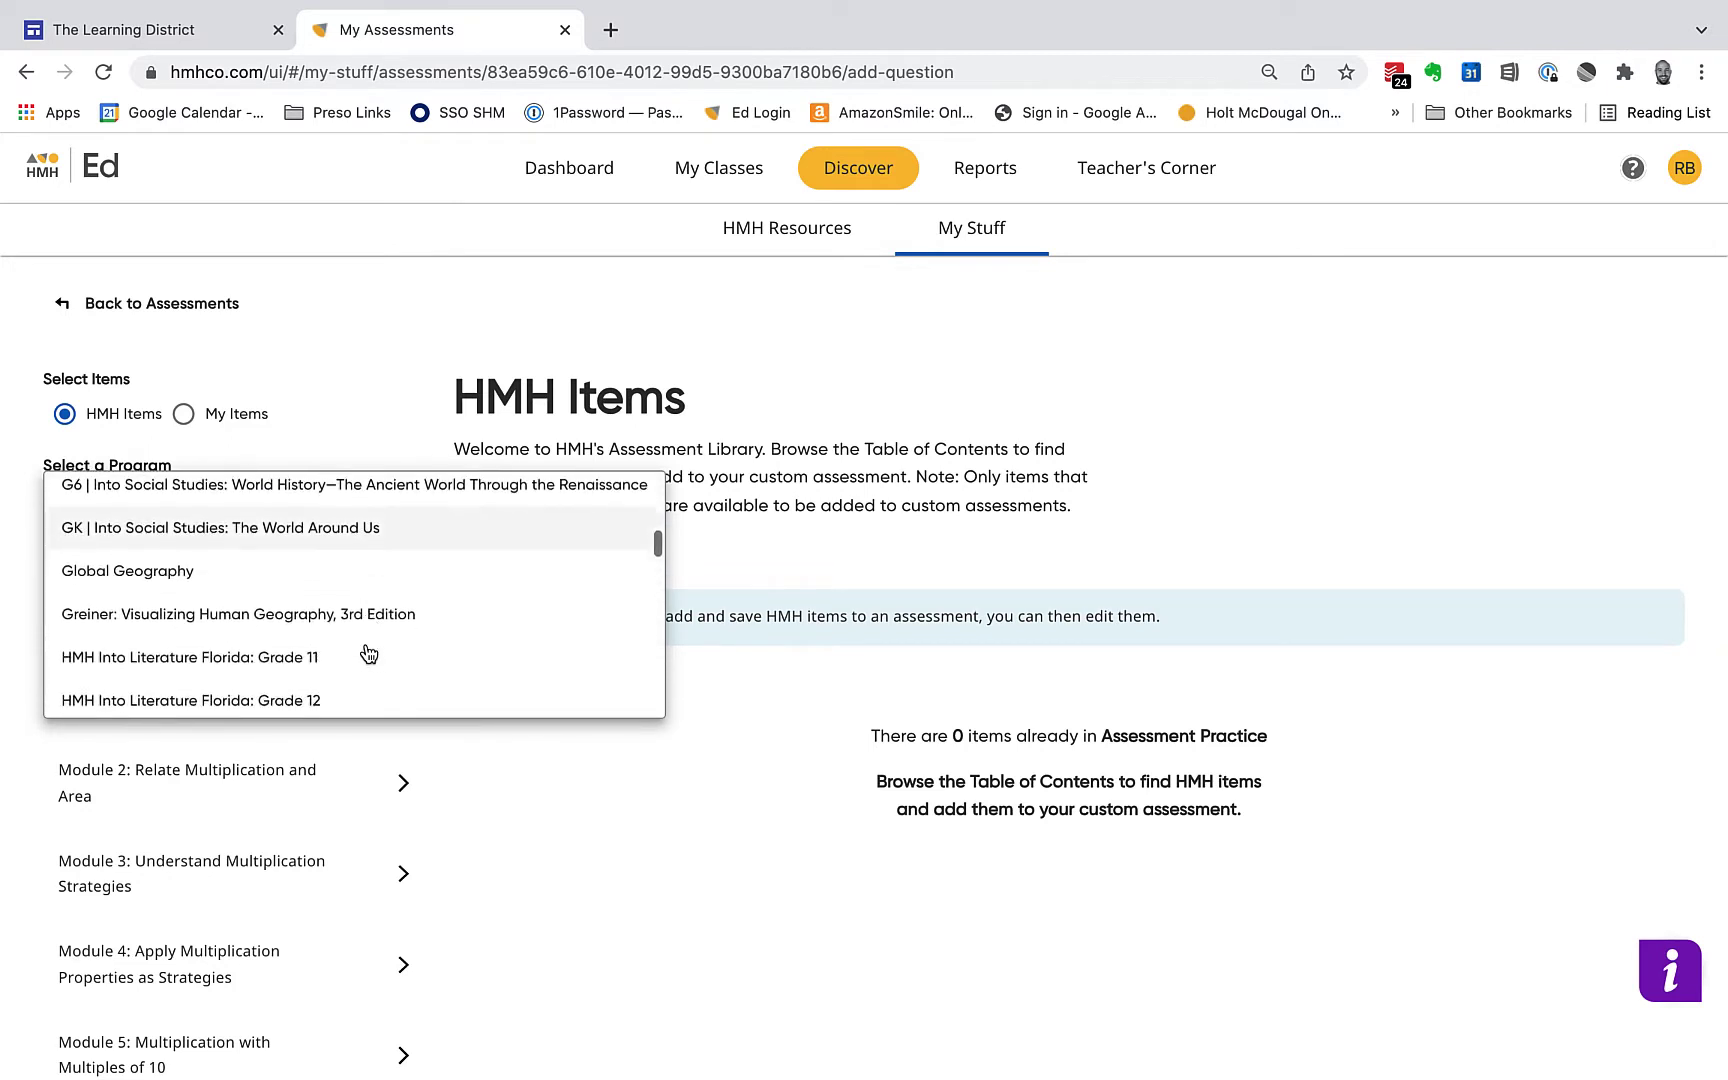
pyautogui.scroll(-5, 368, 652)
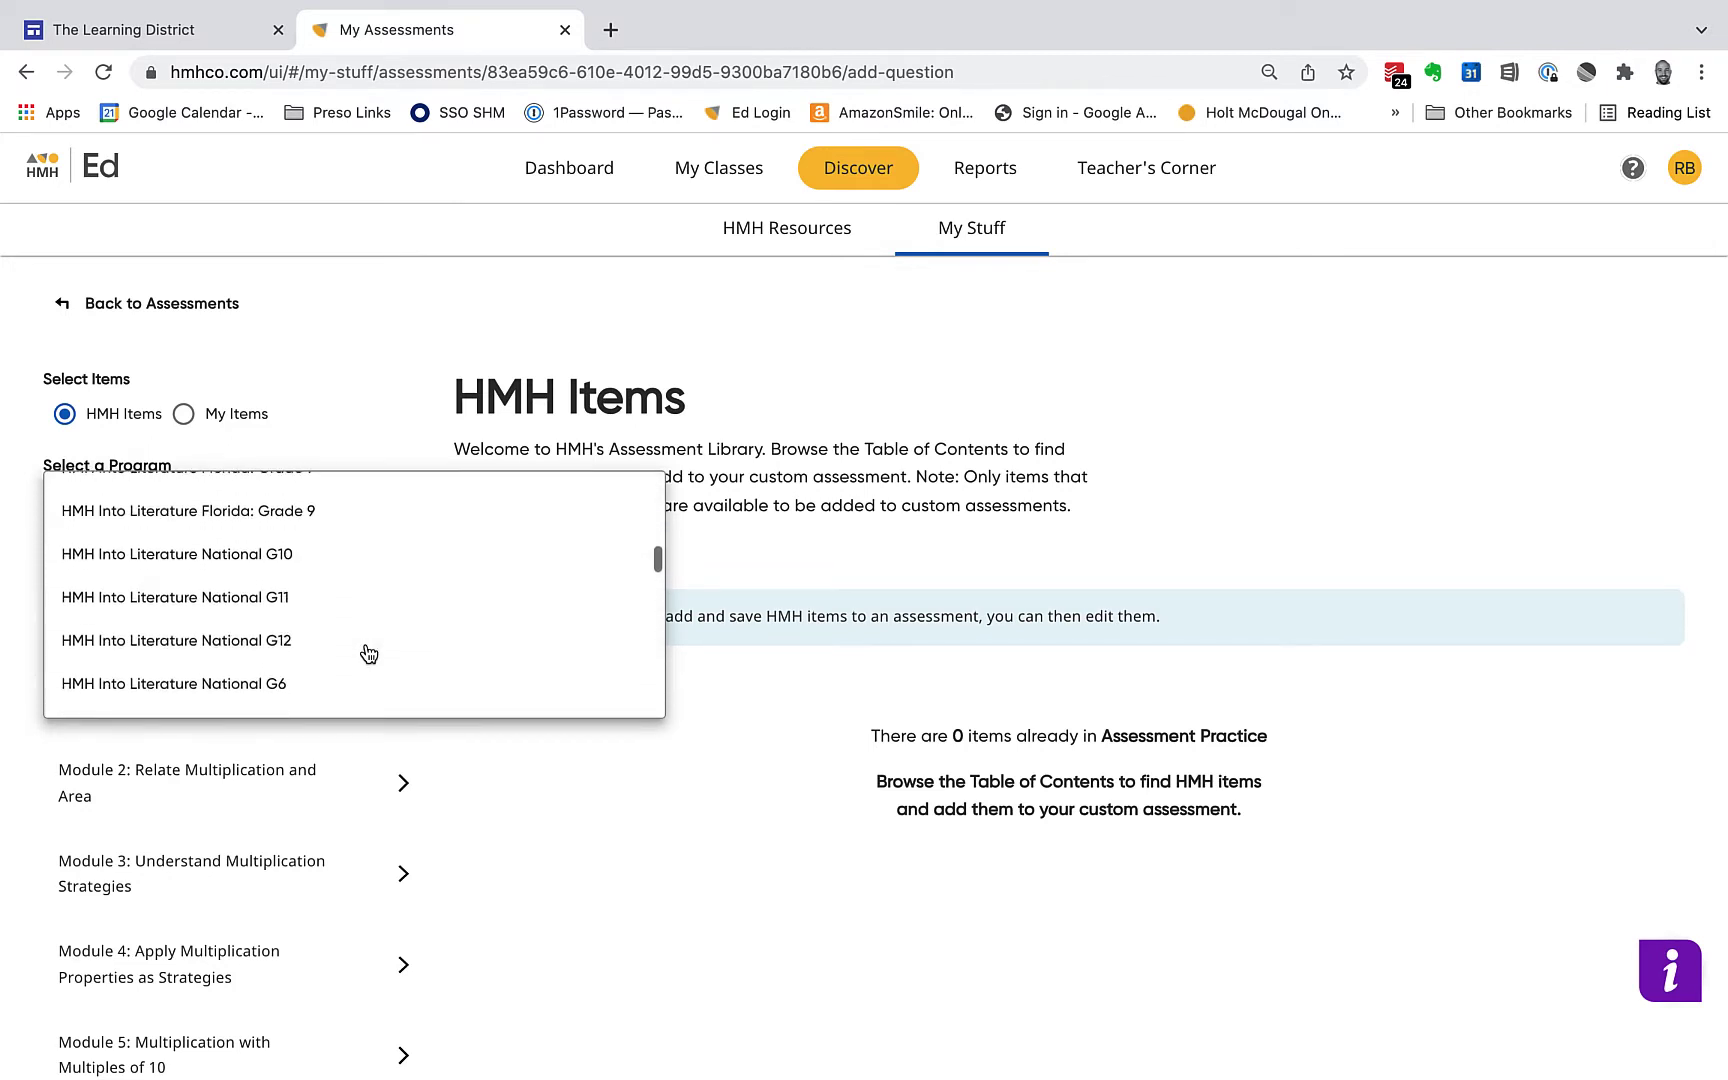
pyautogui.click(261, 554)
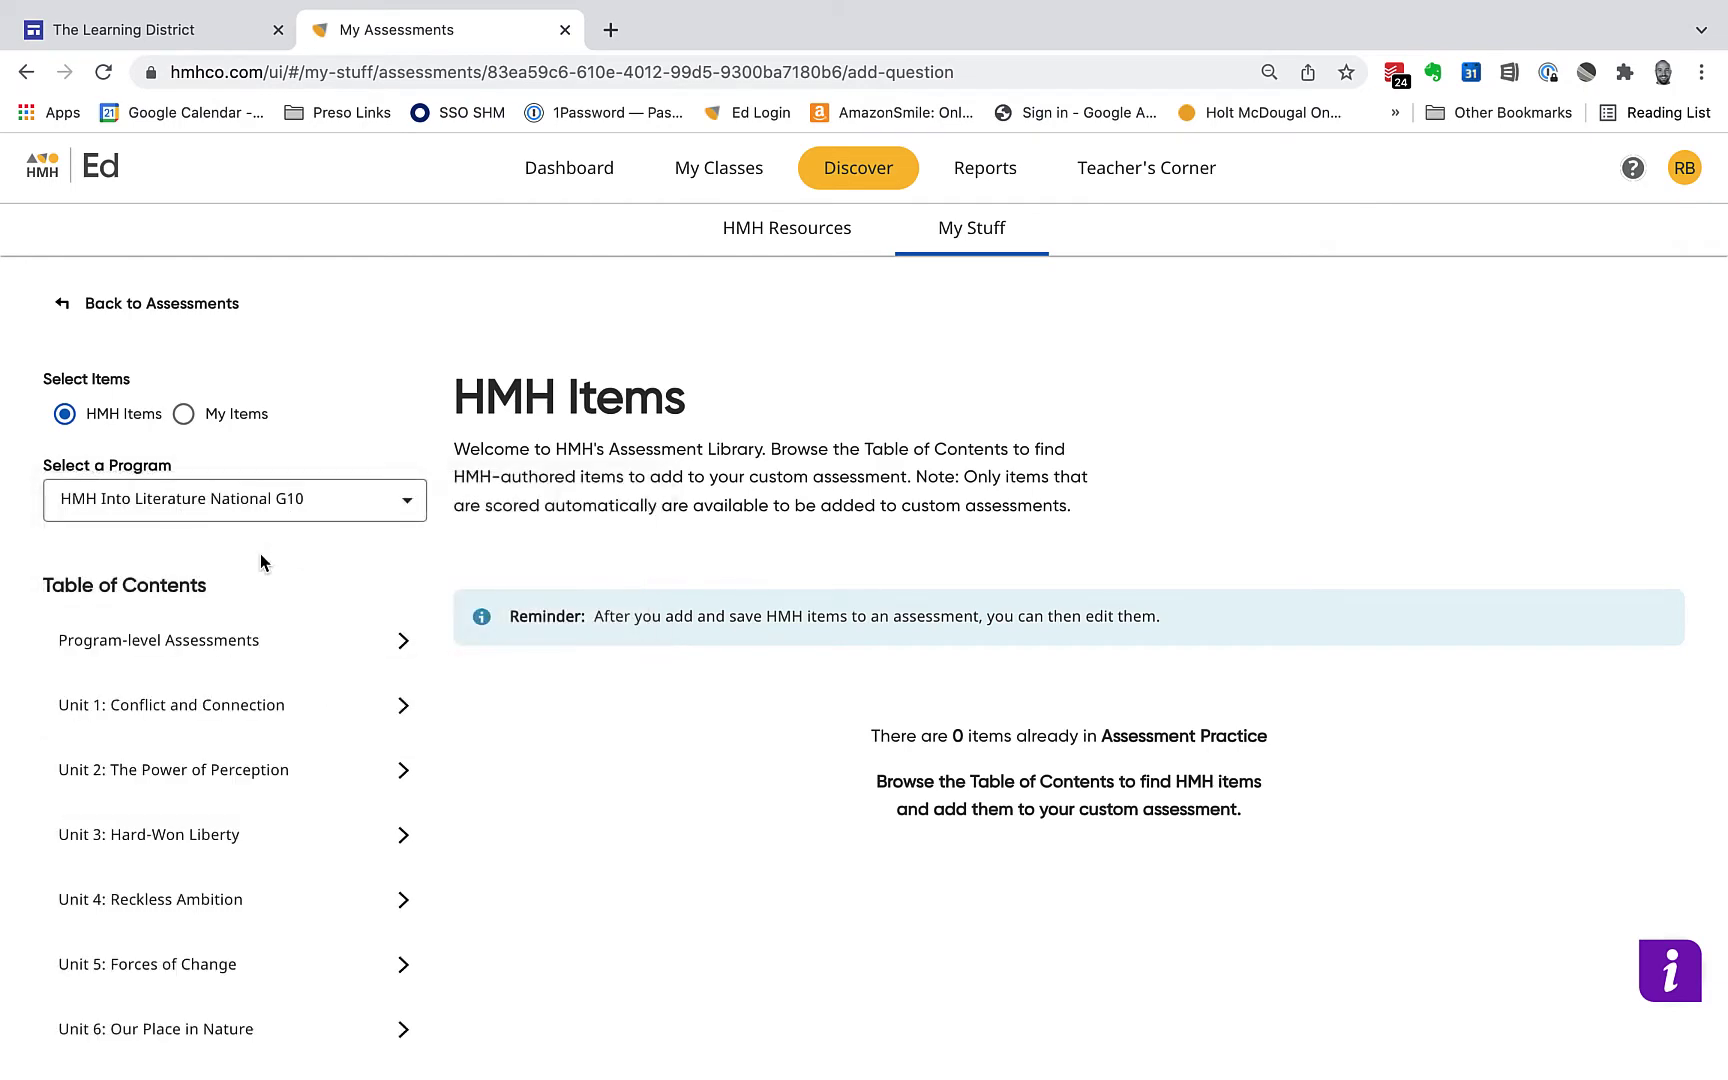
pyautogui.scroll(-1, 492, 850)
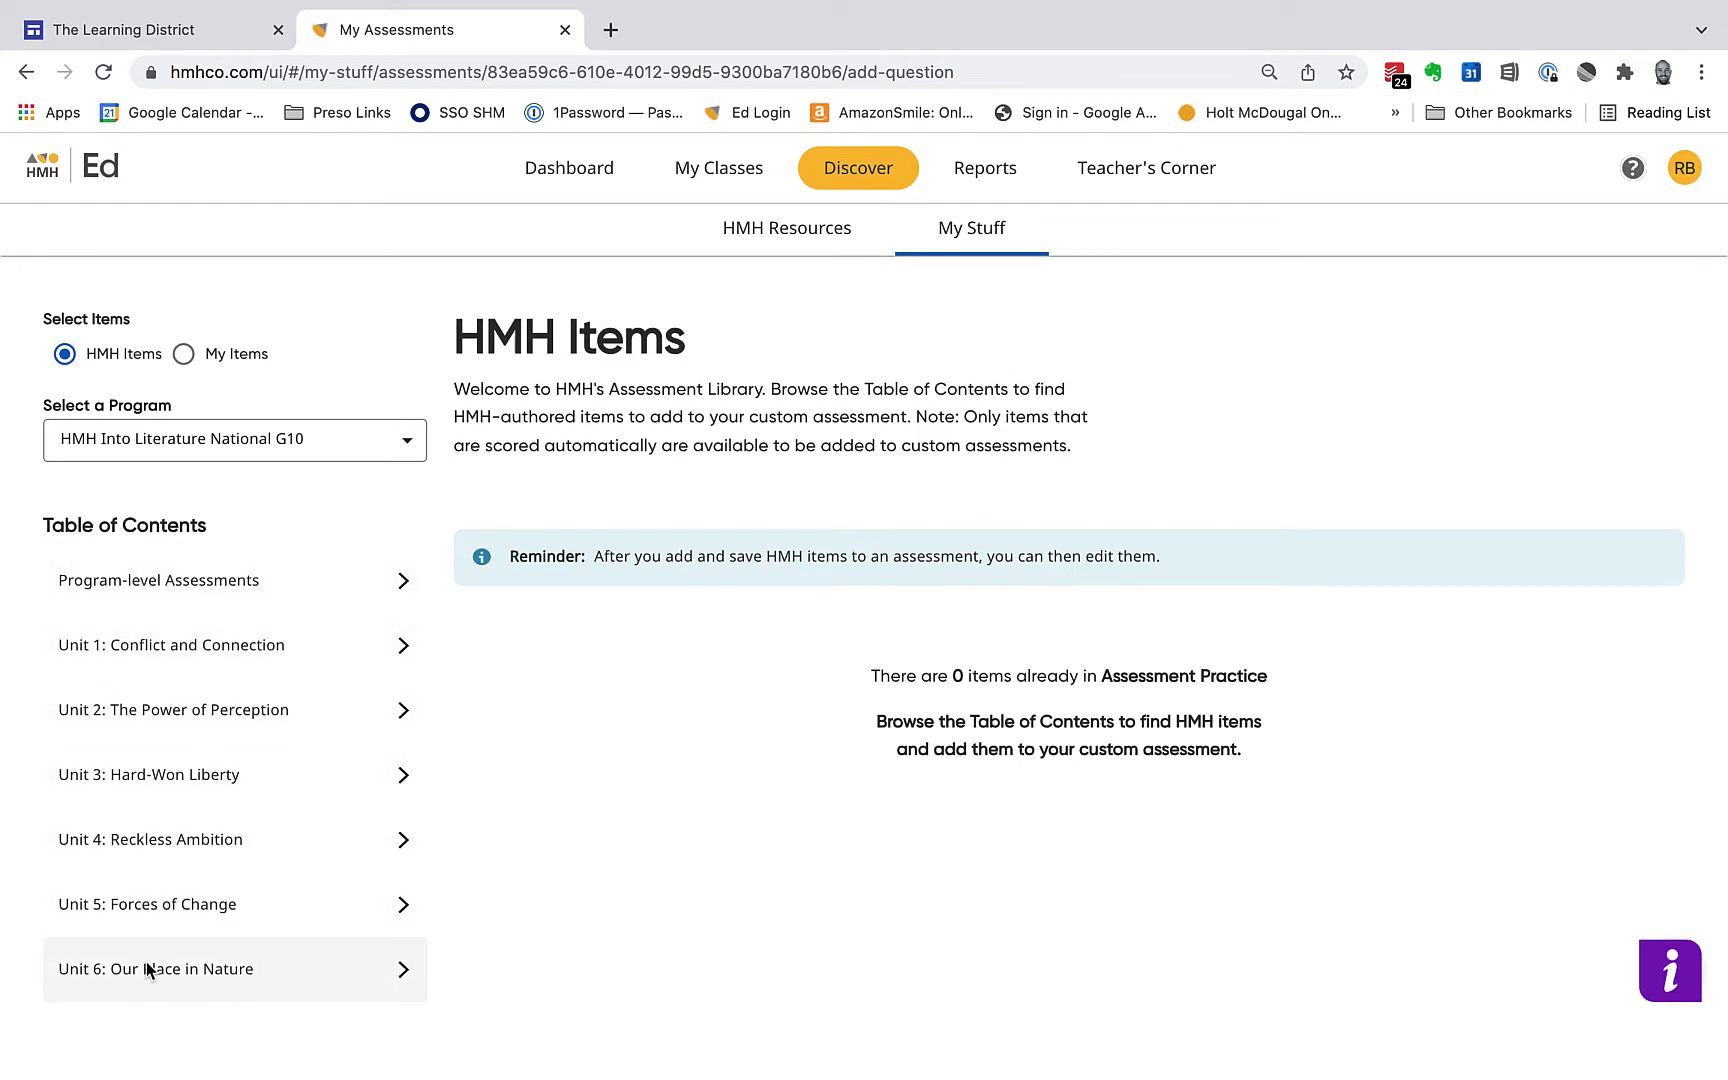
# - Expand Unit 1: Conflict and Connection, then its Section 2: Analyze & Apply
pyautogui.click(138, 658)
pyautogui.scroll(-1, 179, 747)
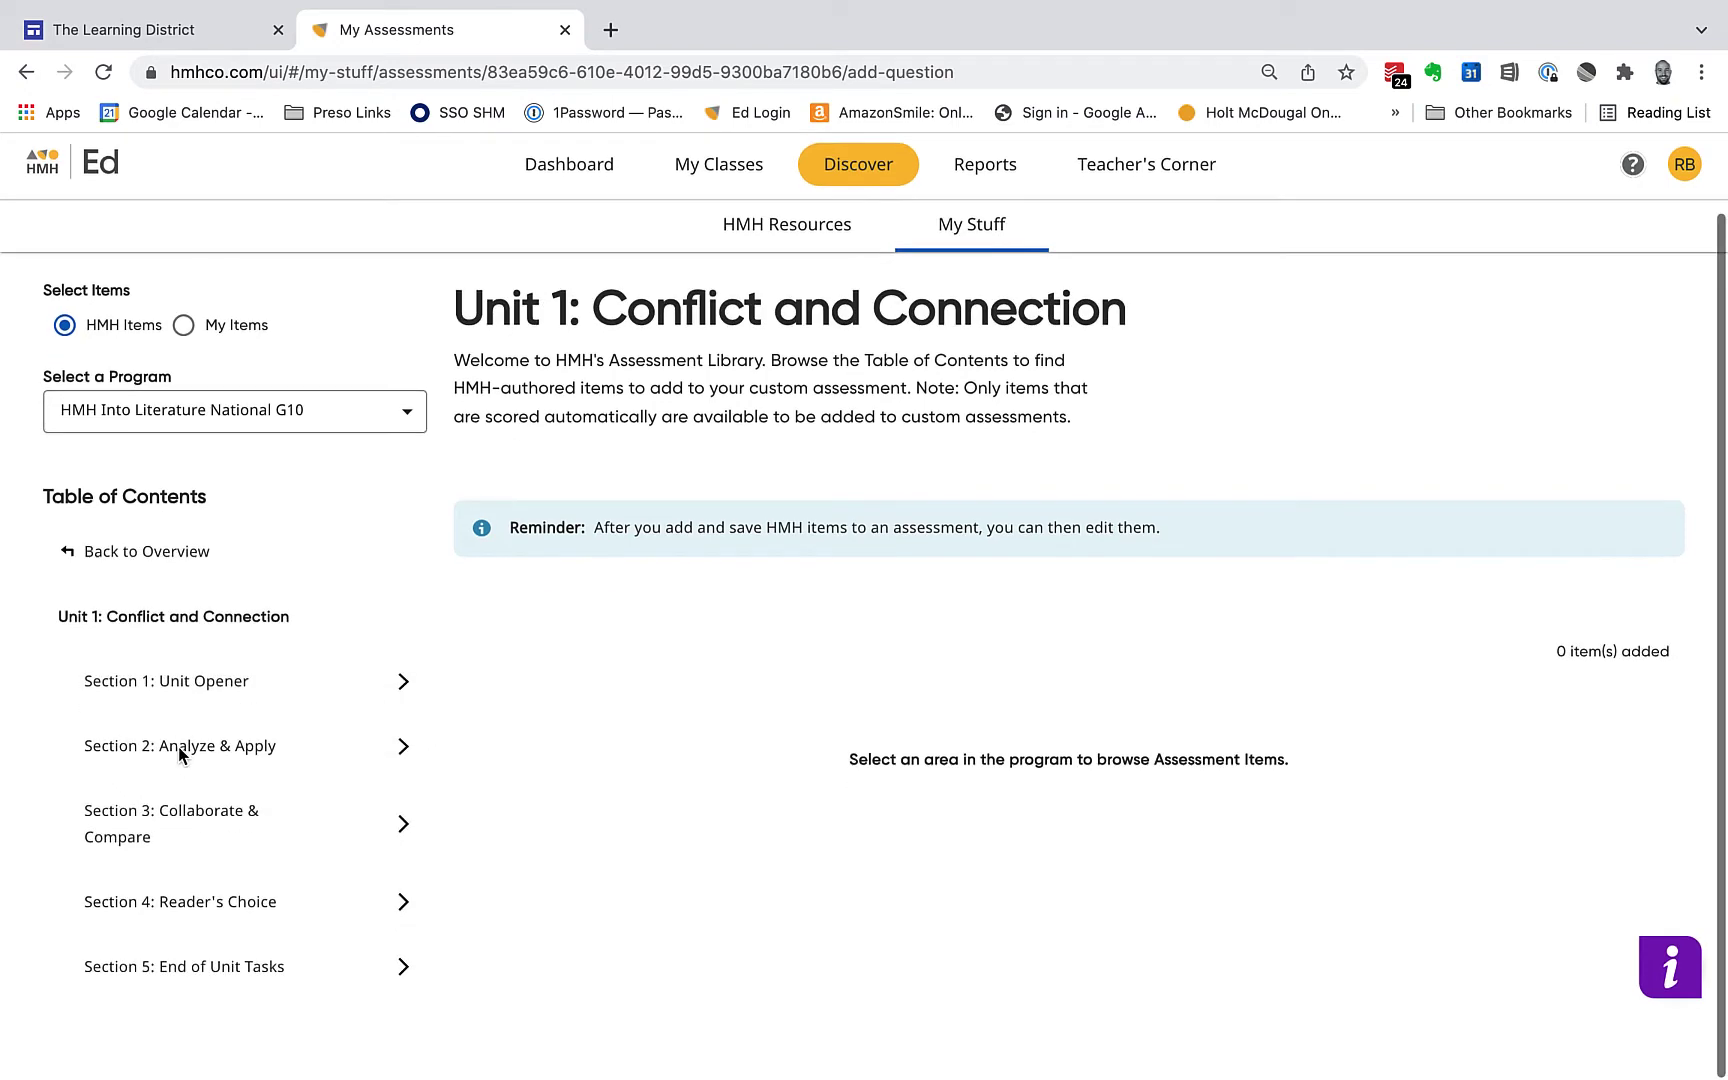
pyautogui.scroll(1, 180, 748)
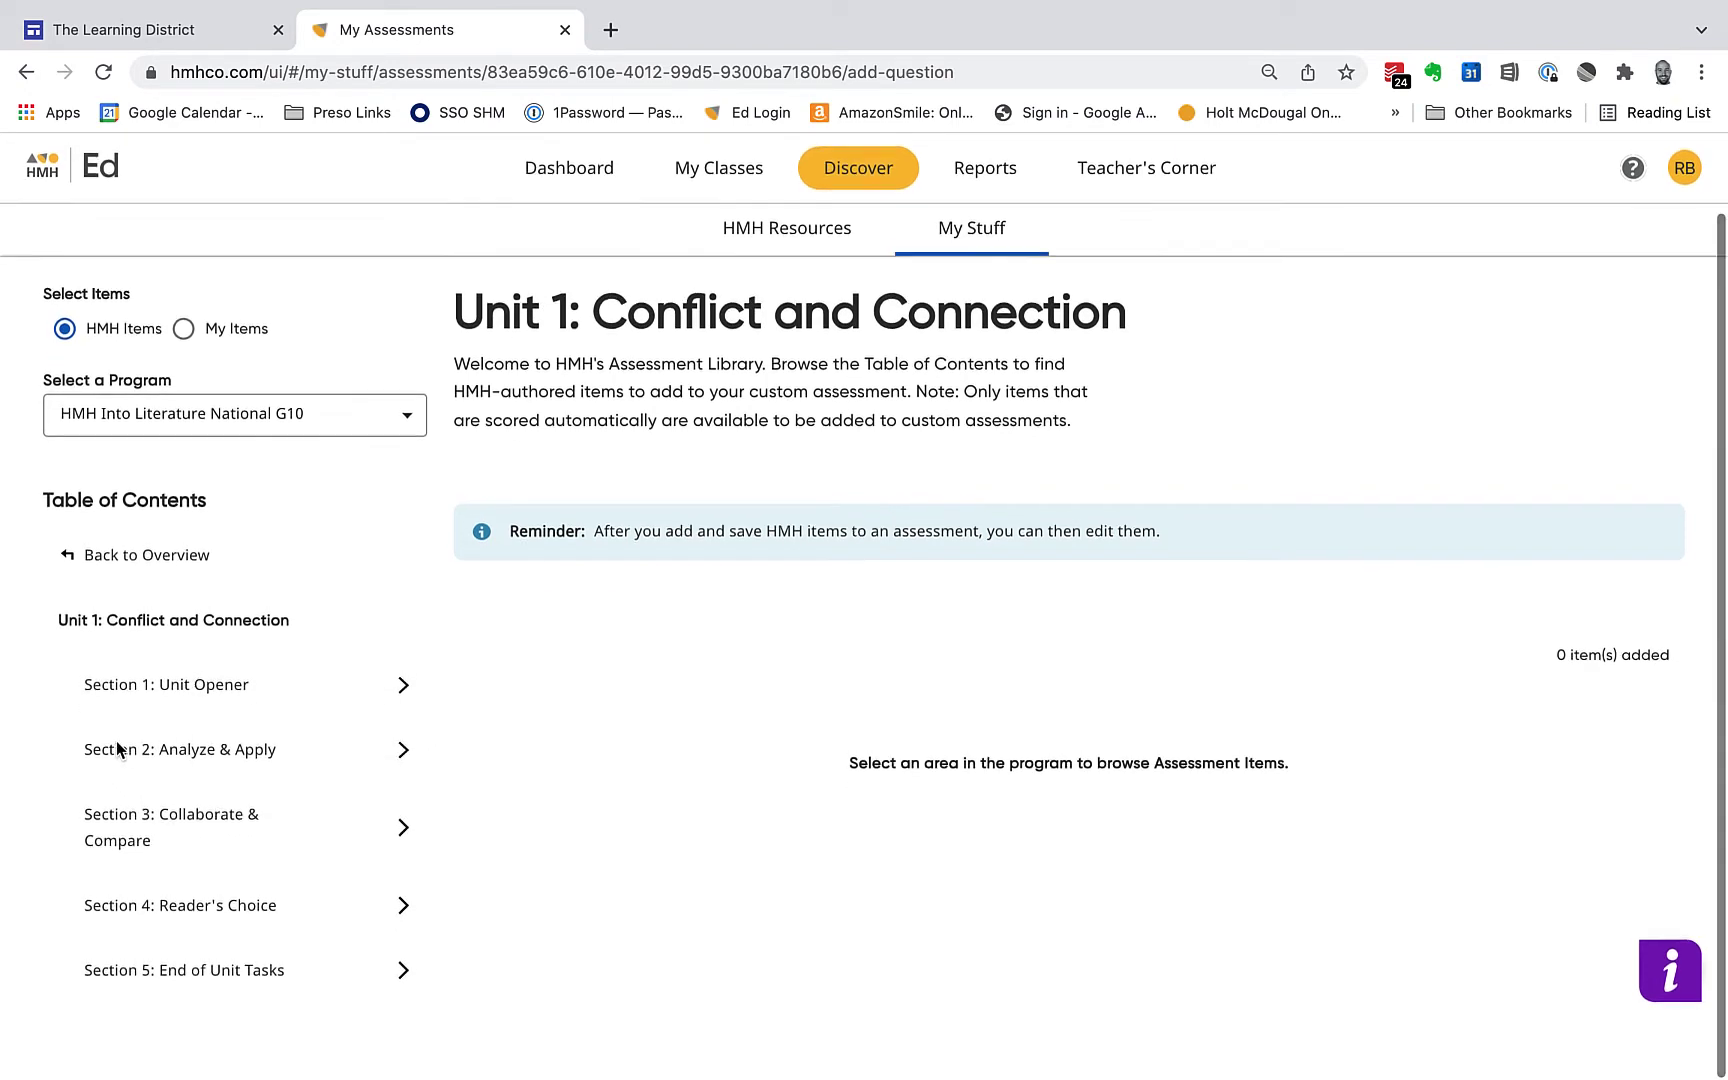
pyautogui.click(195, 753)
pyautogui.scroll(1, 204, 782)
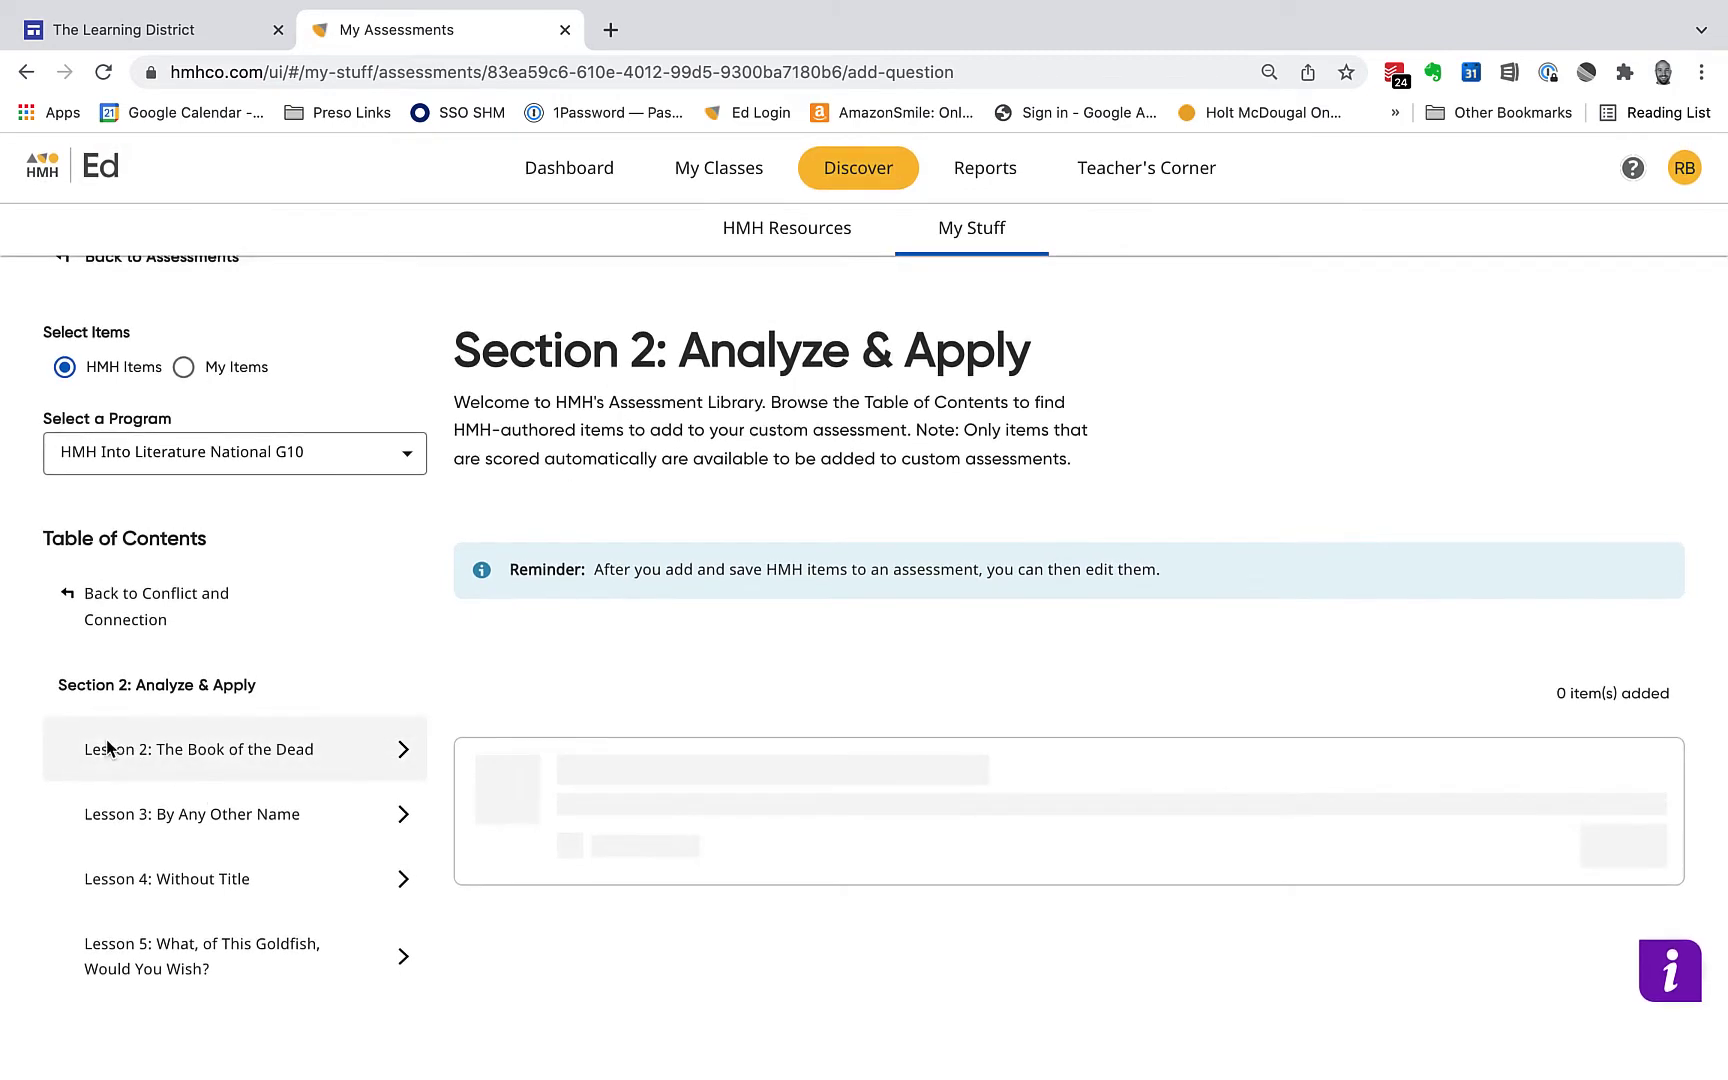
pyautogui.scroll(-1, 229, 752)
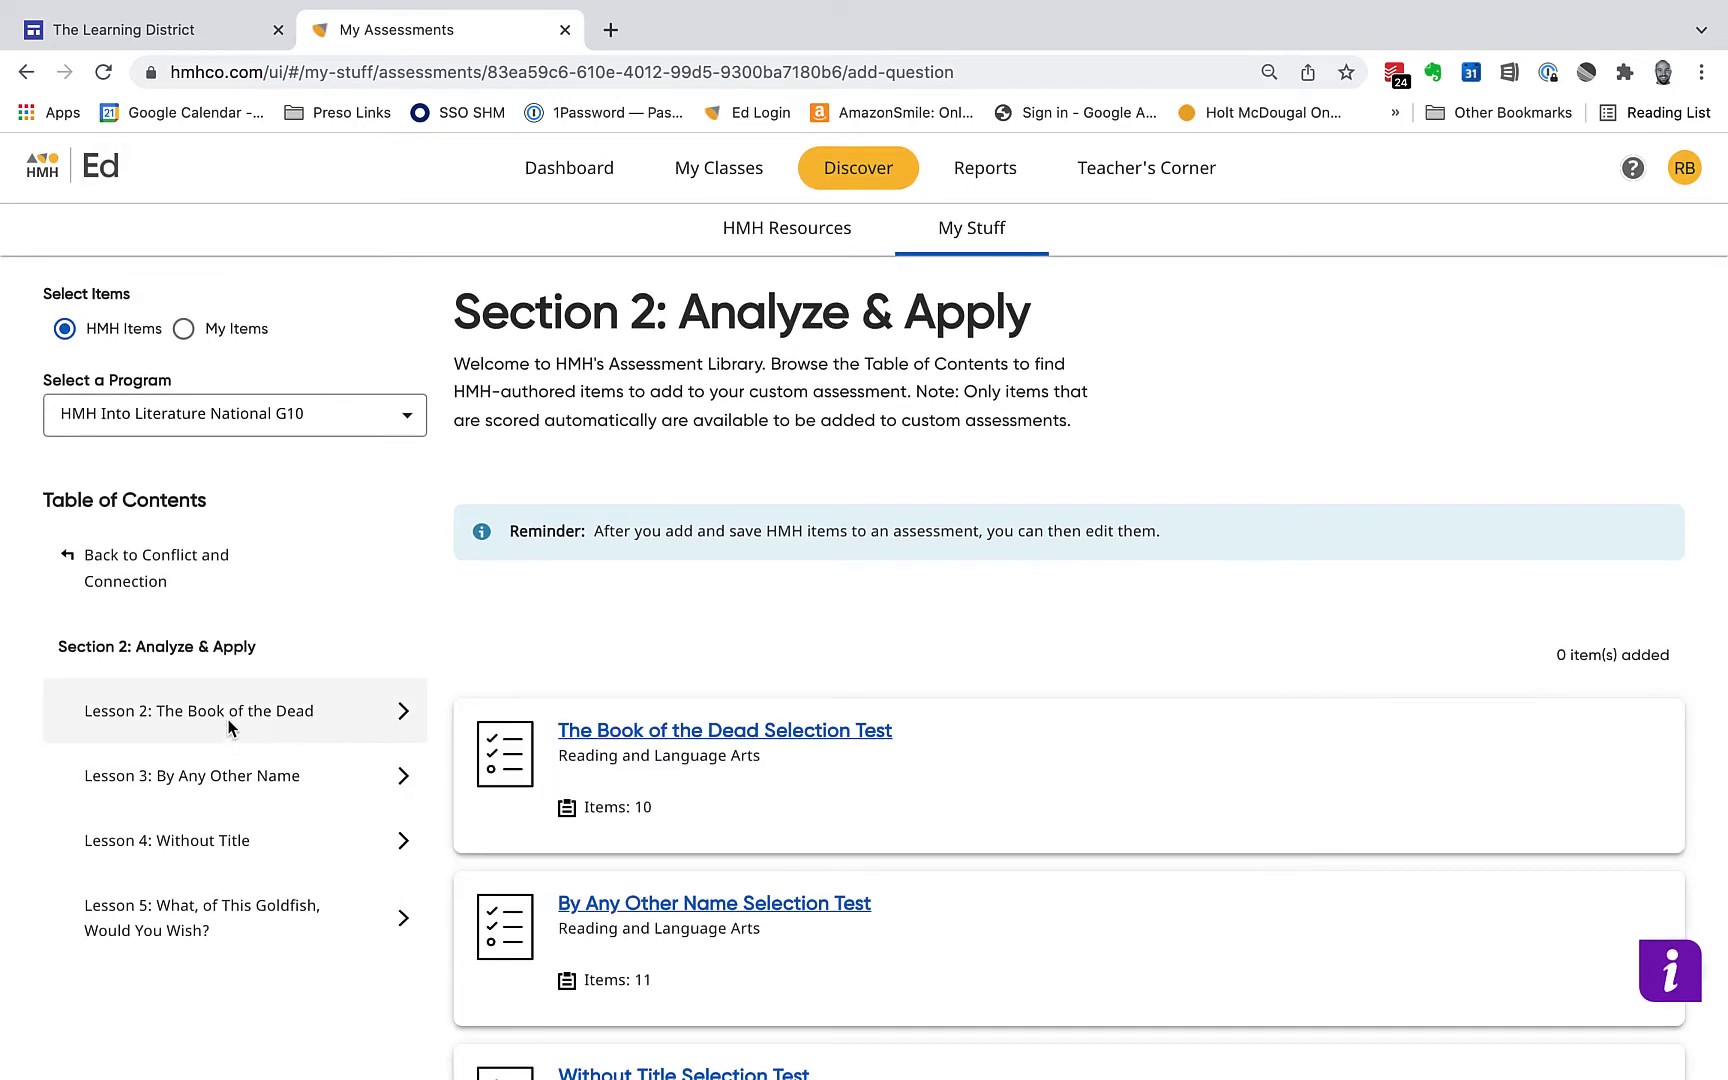
# - Open Lesson 2: The Book of the Dead and review its Selection Test and Level Up sets
pyautogui.click(252, 710)
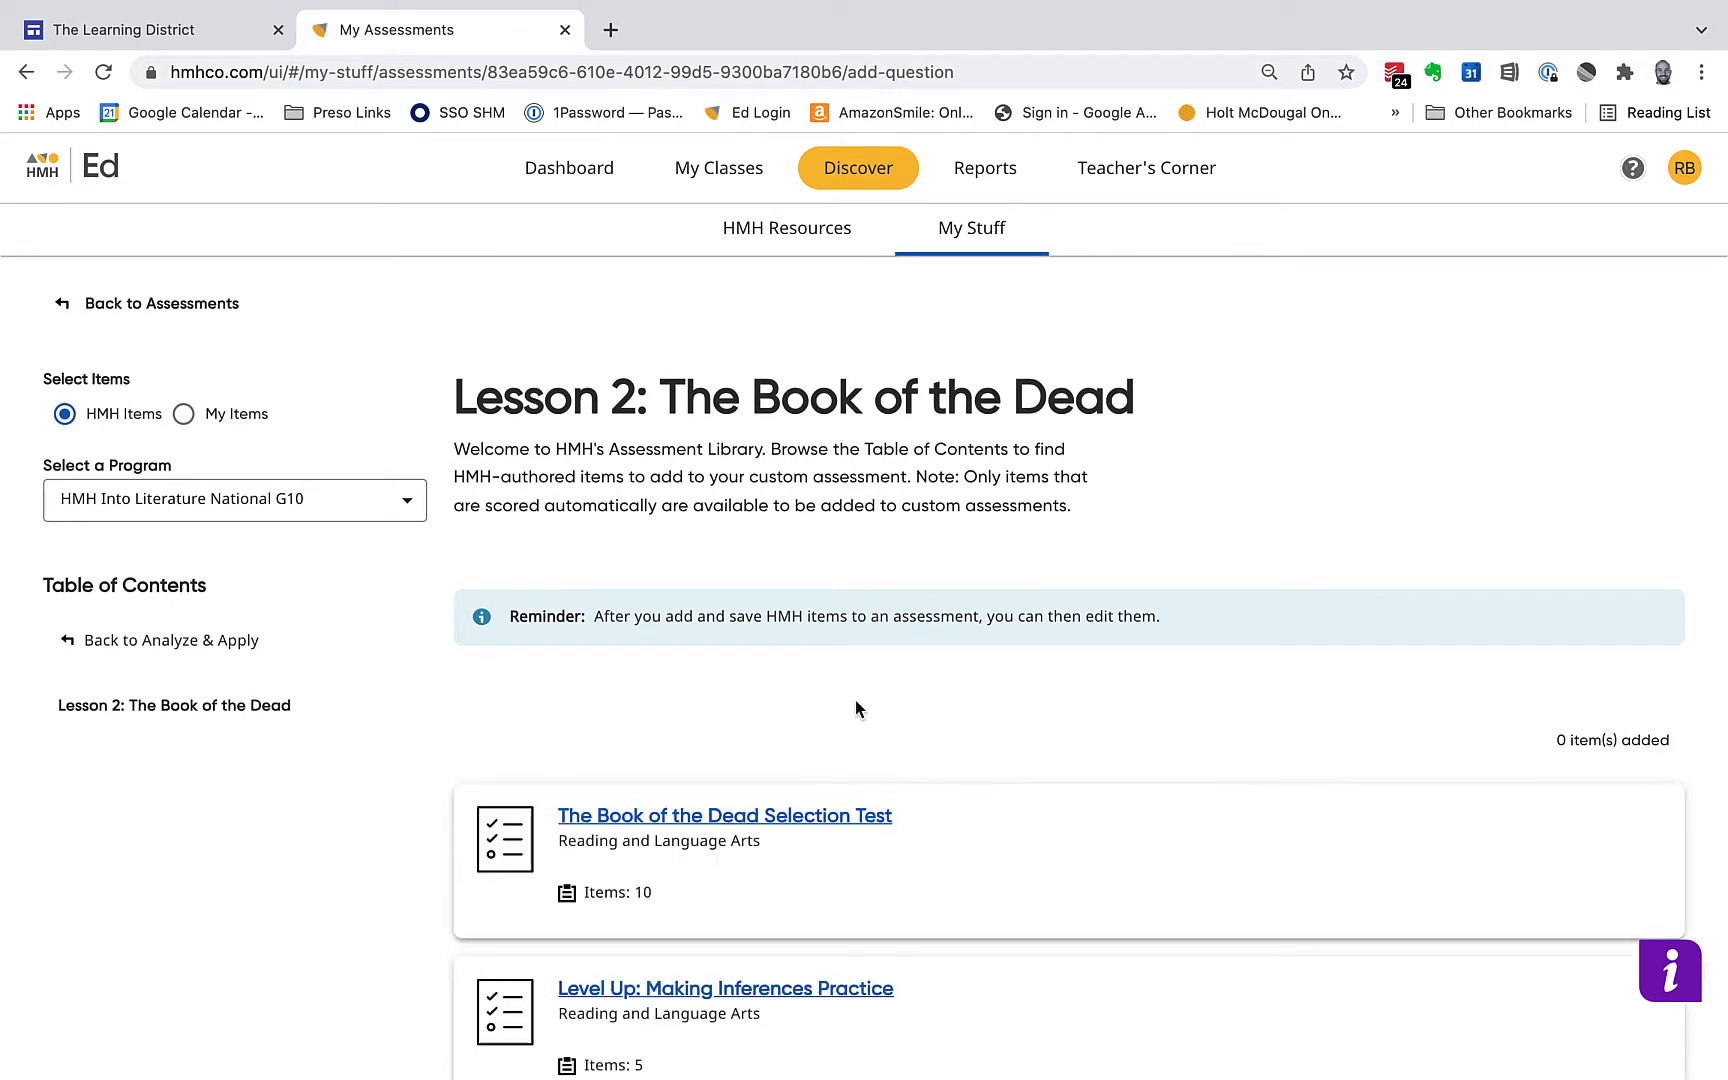
pyautogui.scroll(-2, 900, 712)
pyautogui.scroll(-2, 833, 660)
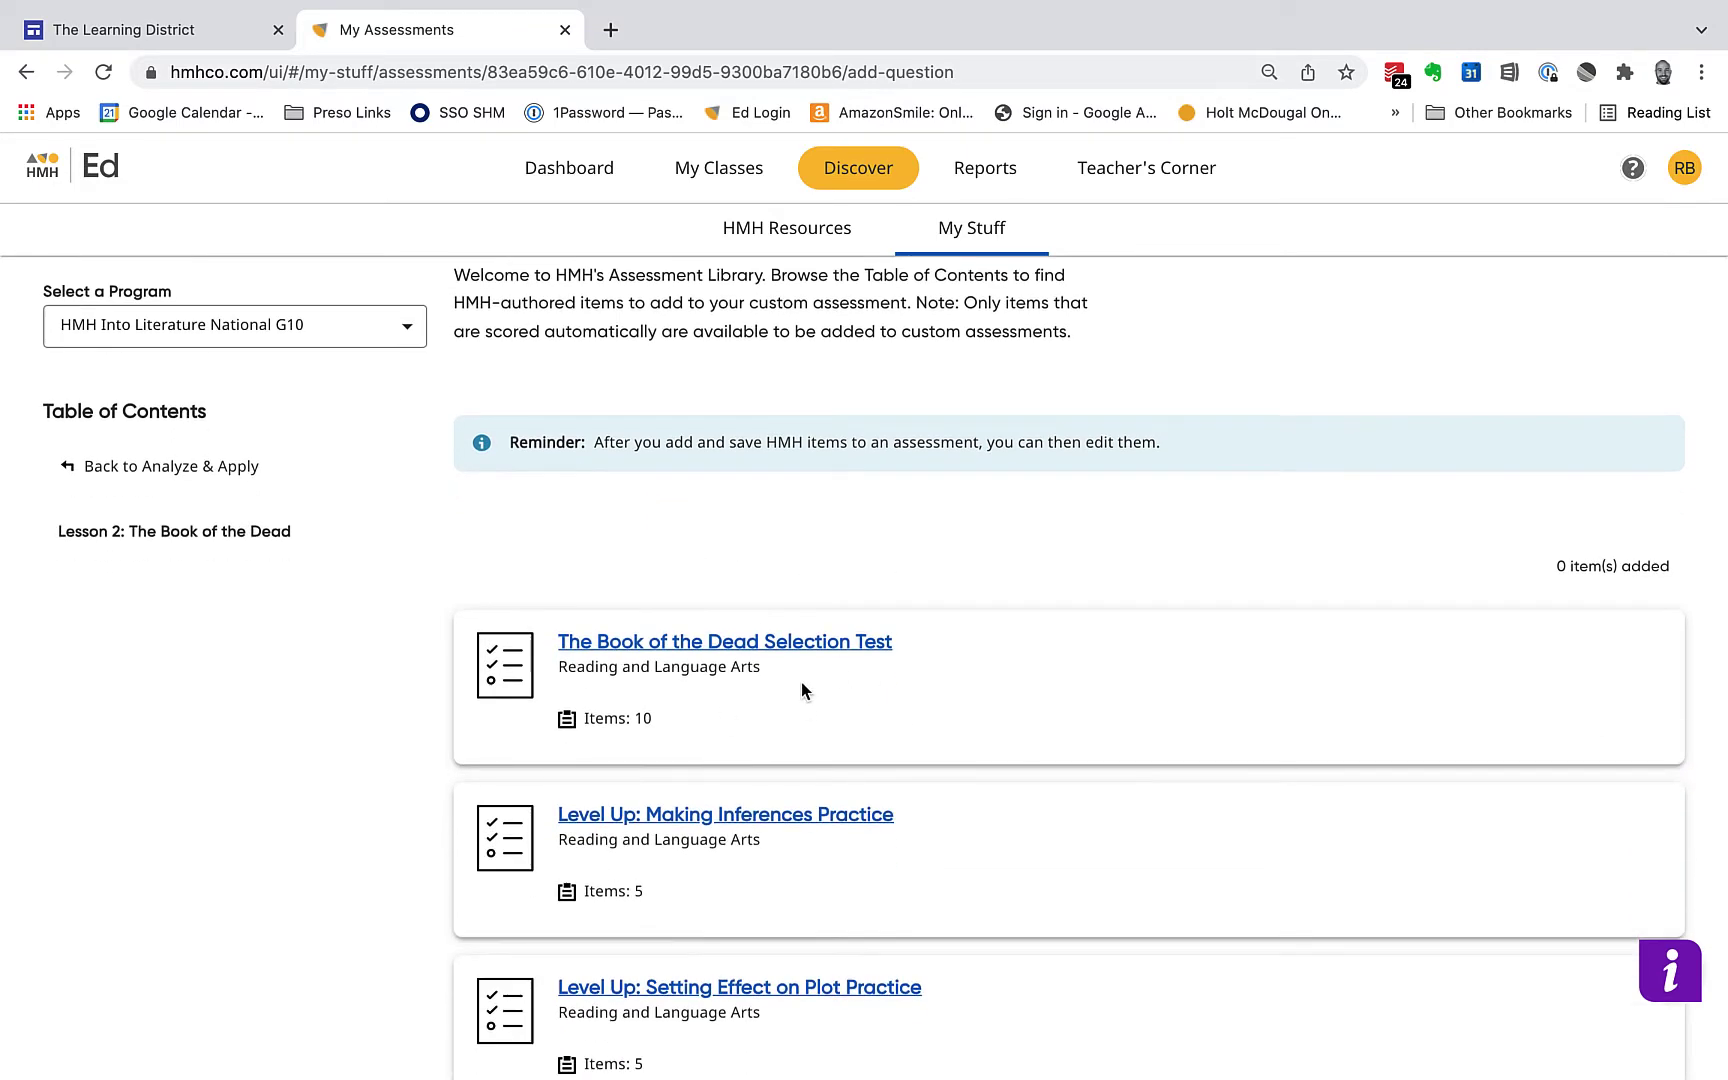
pyautogui.scroll(-2, 801, 690)
pyautogui.scroll(-5, 801, 690)
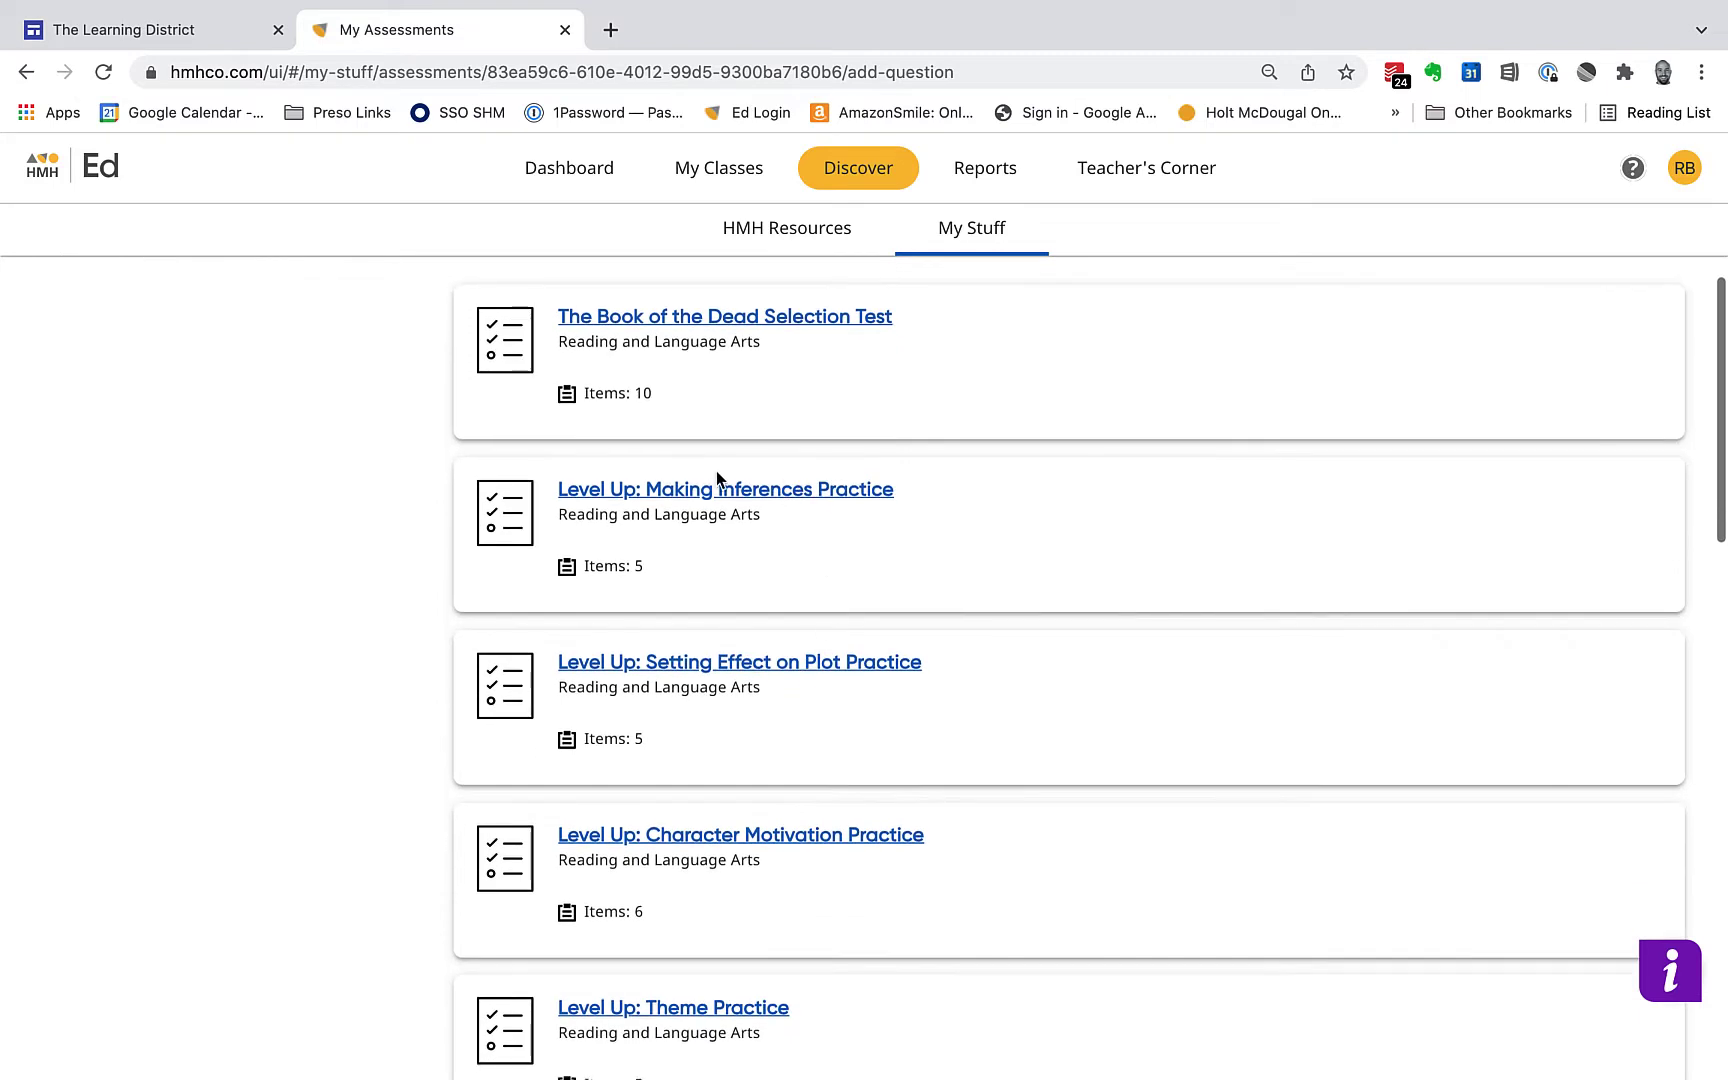
pyautogui.scroll(-5, 892, 678)
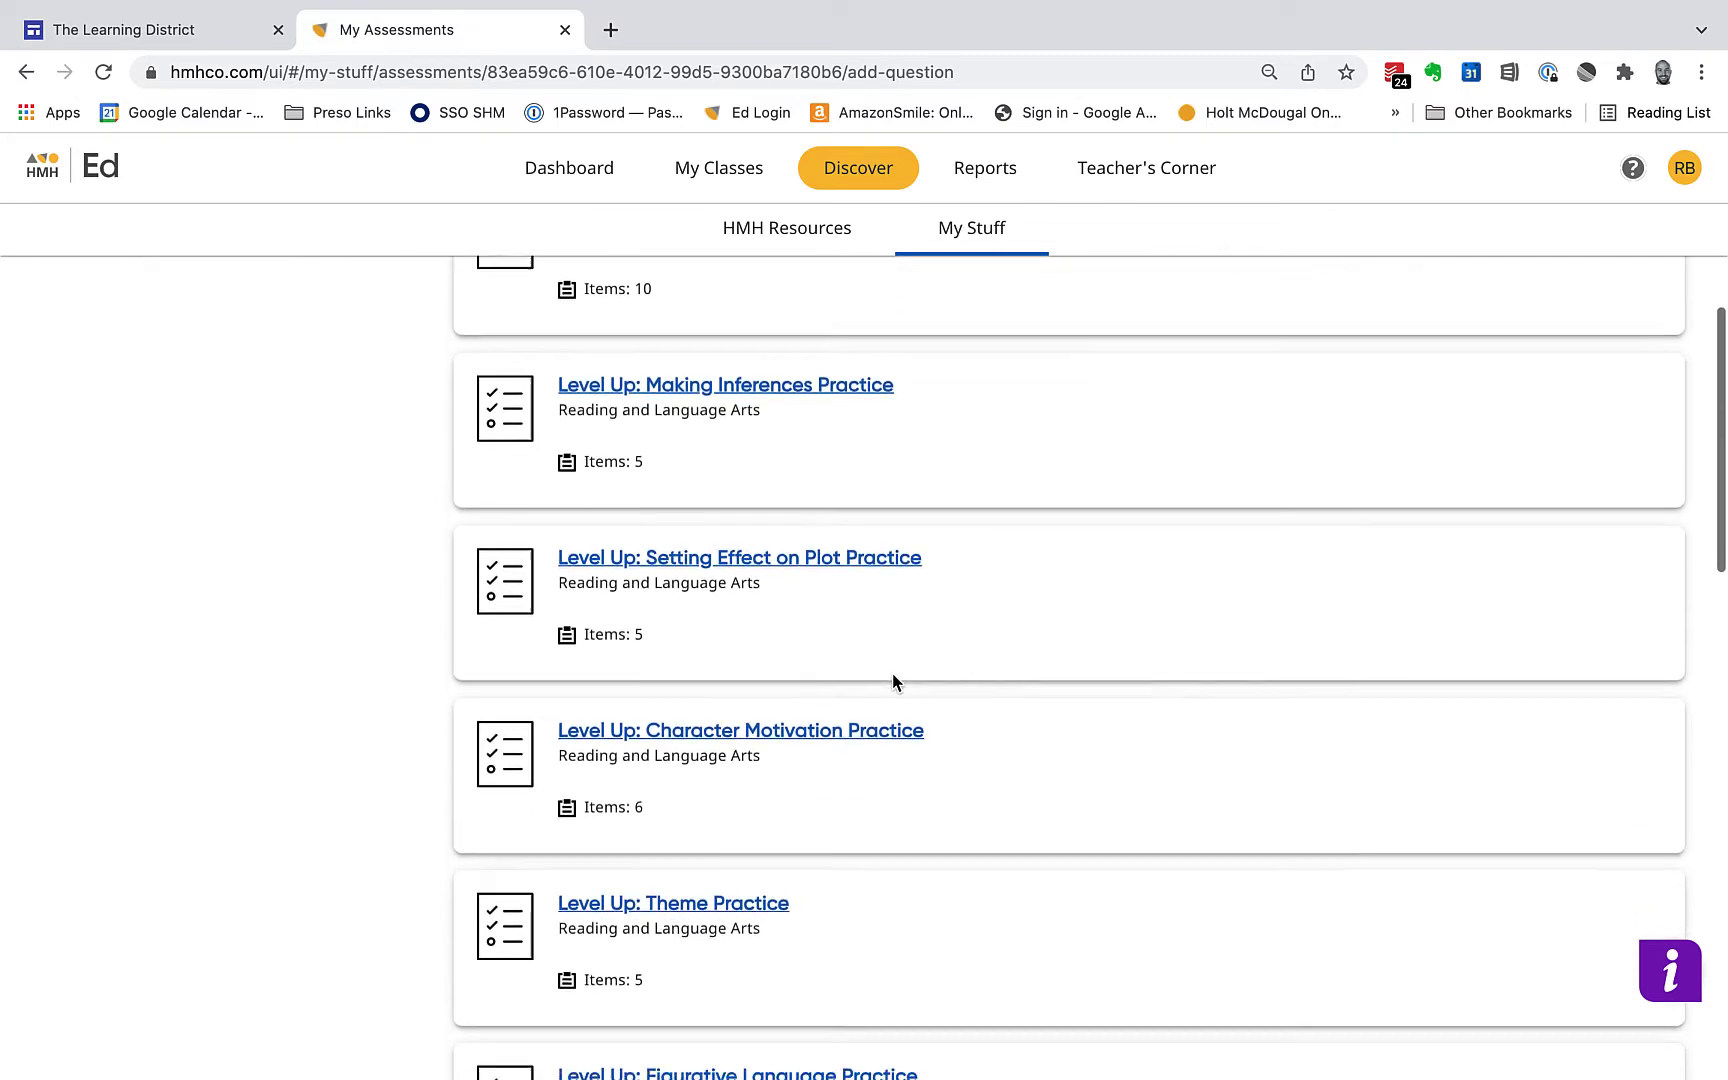
pyautogui.scroll(-4, 893, 680)
pyautogui.scroll(6, 893, 680)
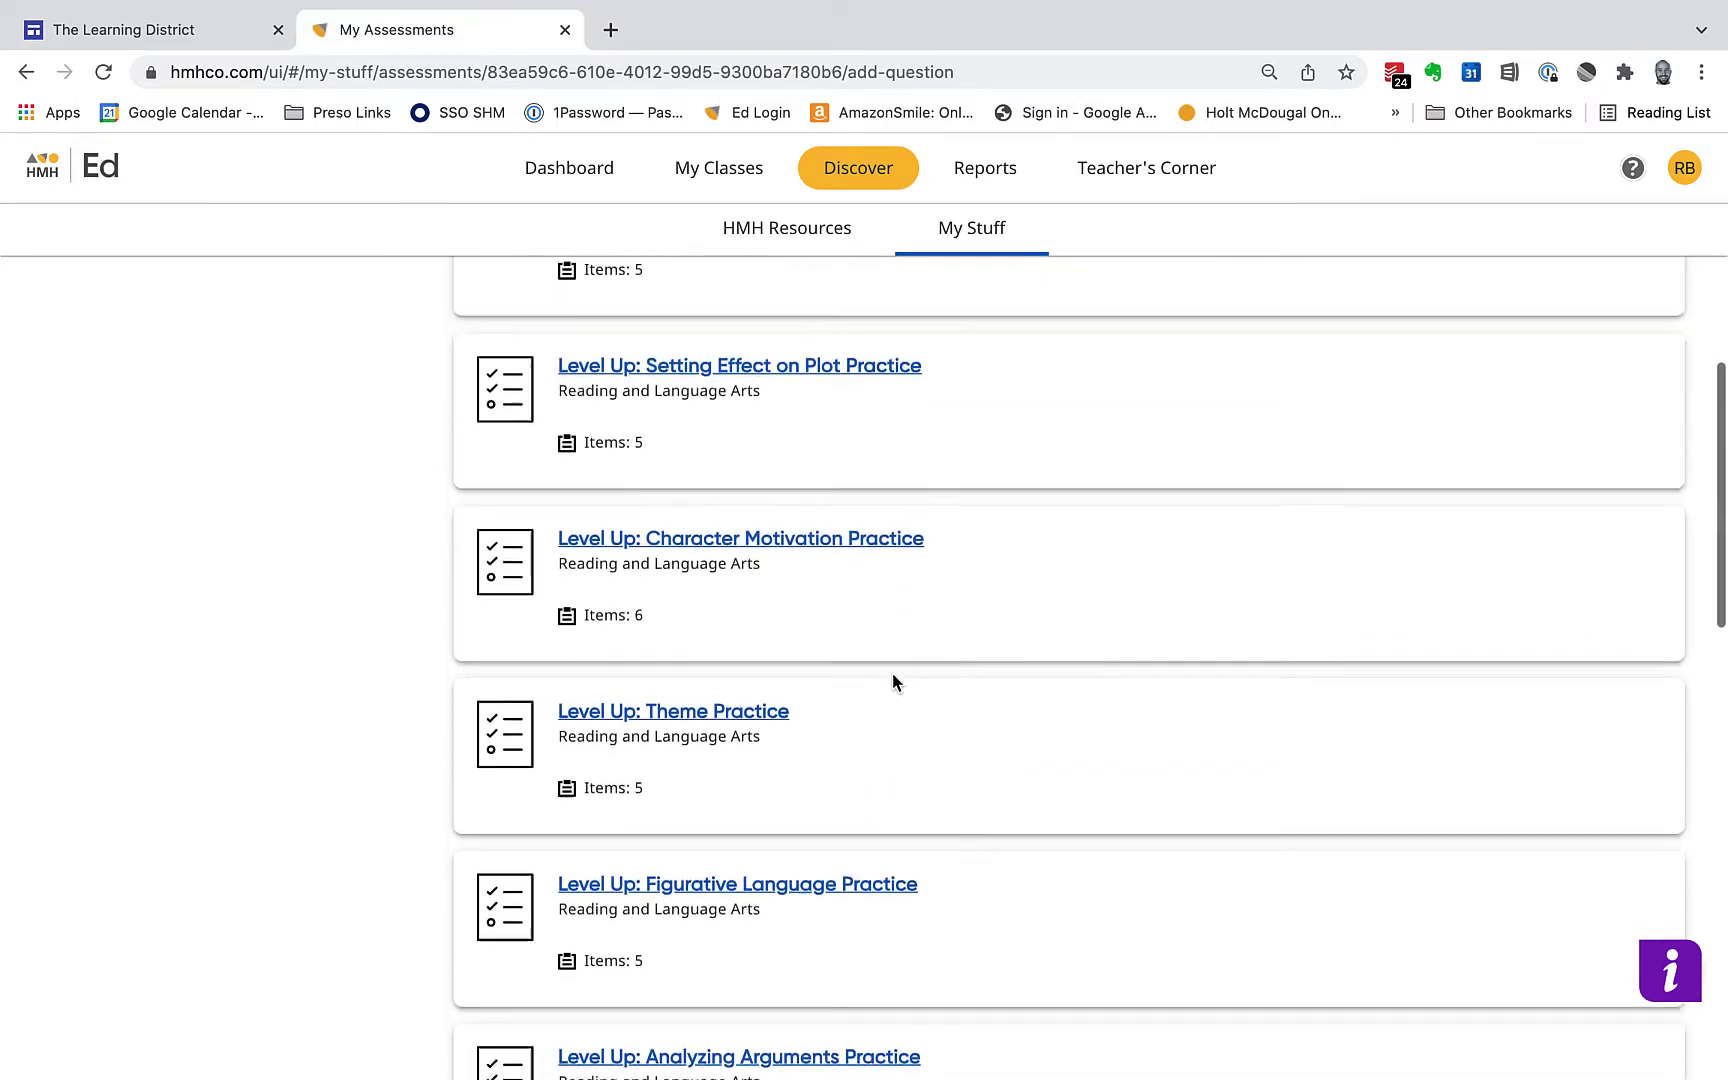
pyautogui.scroll(10, 893, 680)
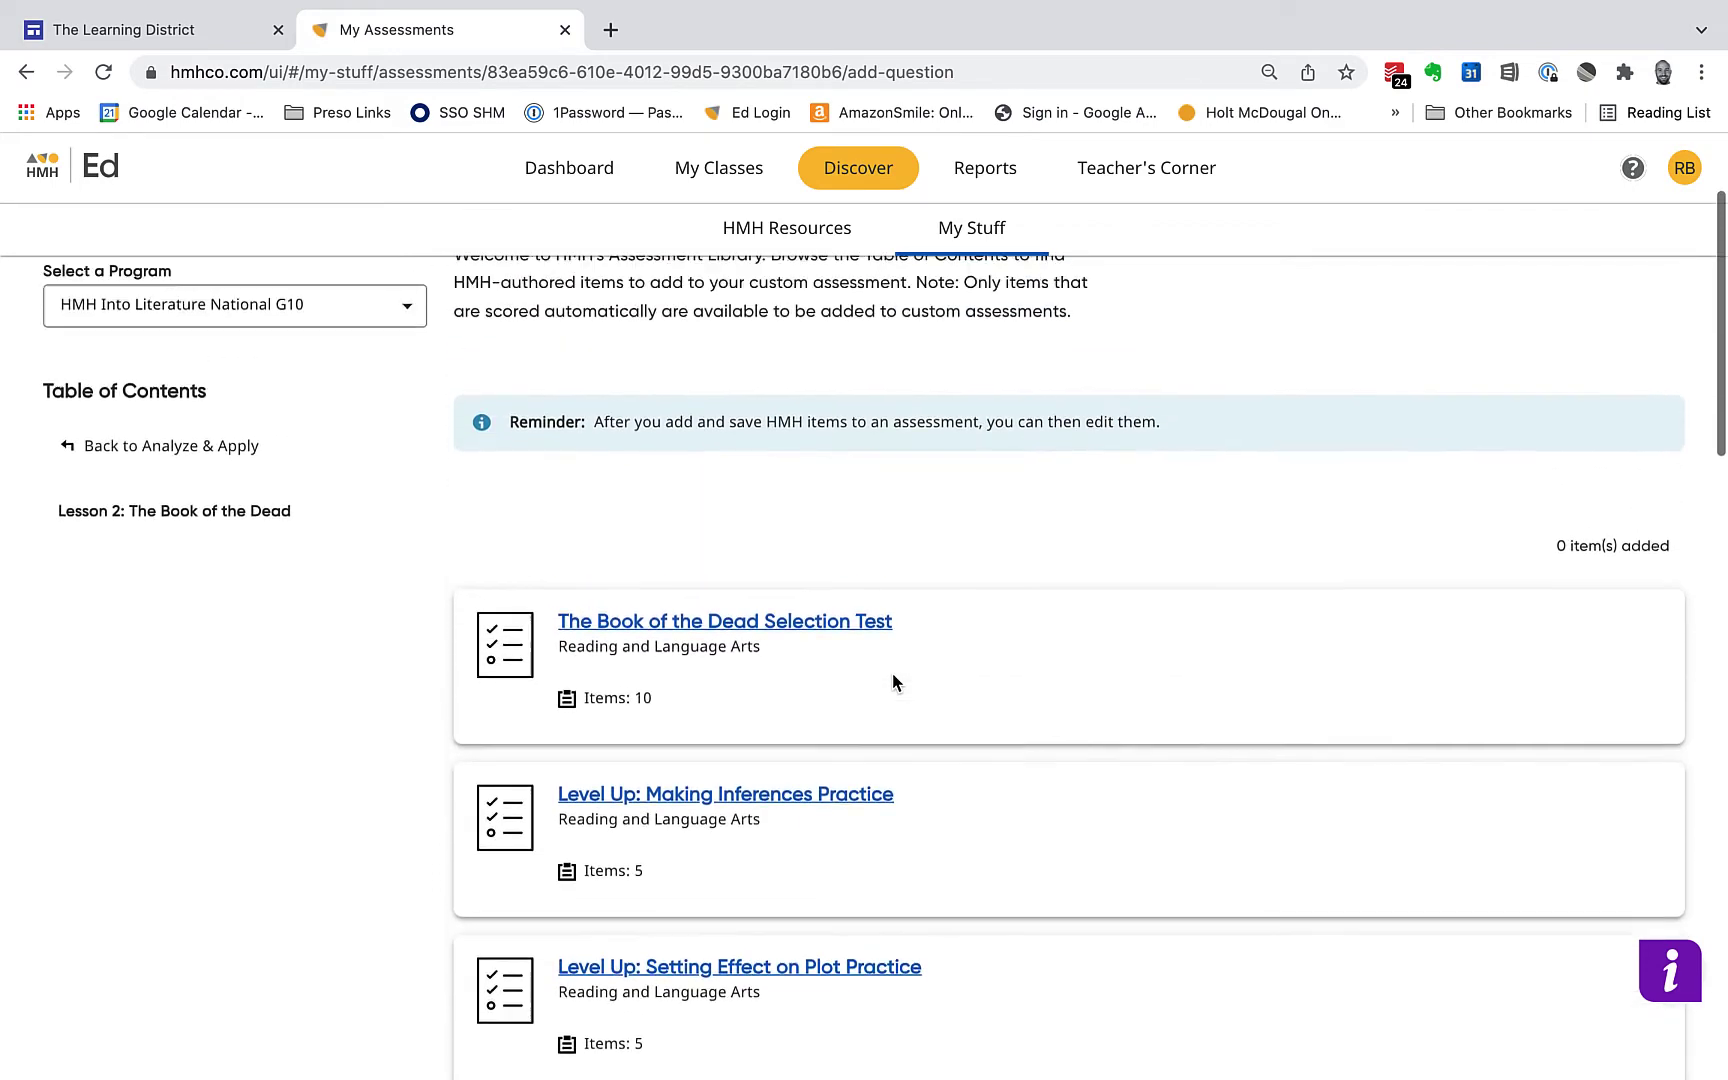
pyautogui.scroll(1, 892, 681)
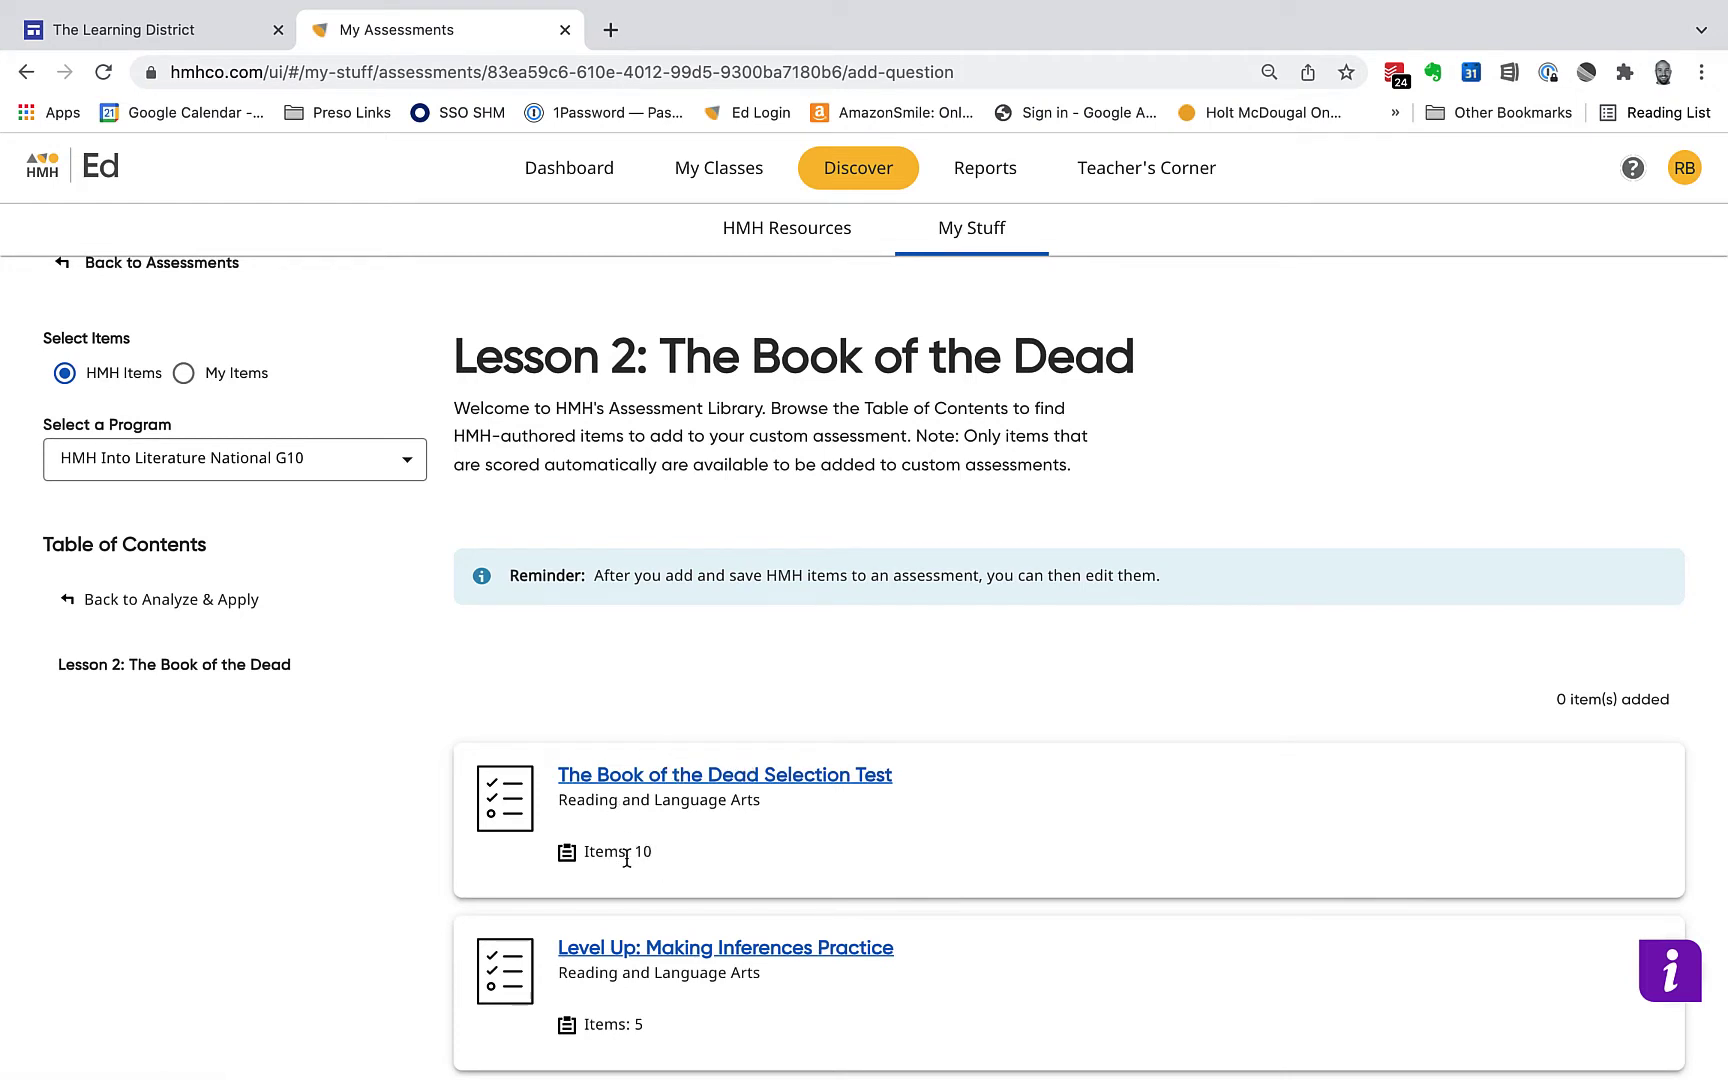
# - Open the questions of The Book of the Dead Selection Test
pyautogui.click(661, 776)
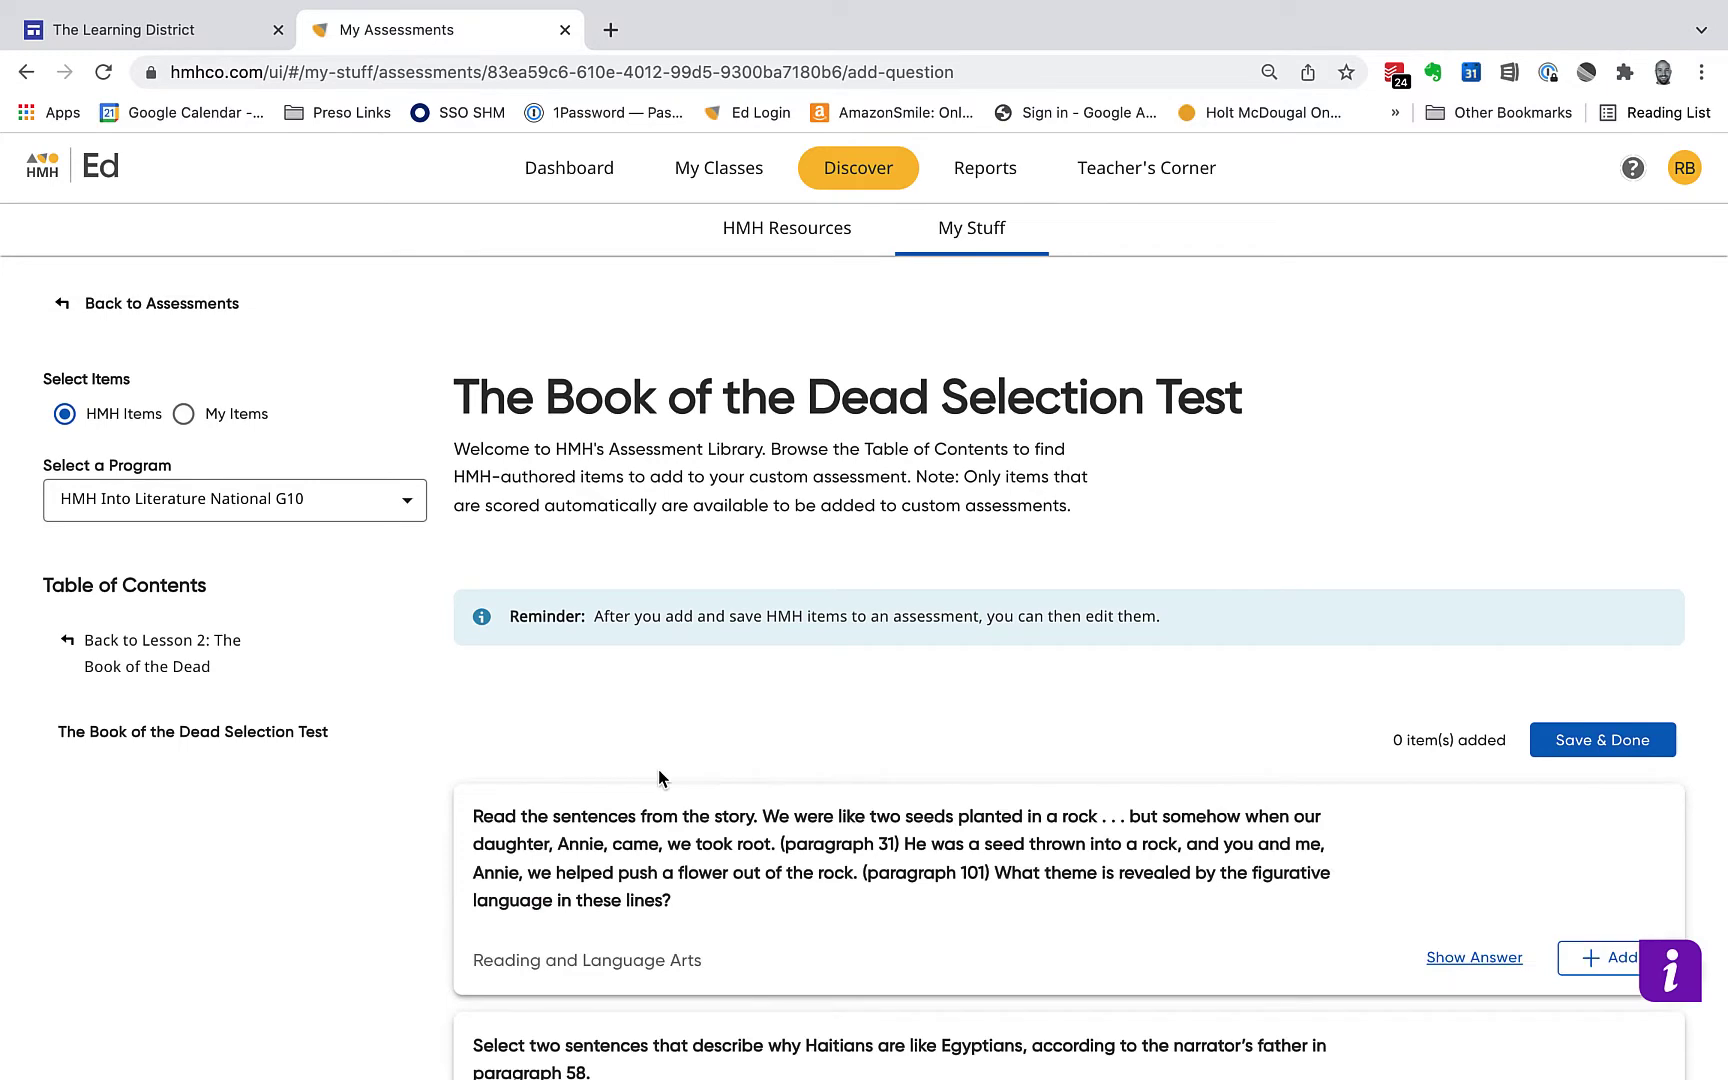
pyautogui.scroll(-1, 848, 913)
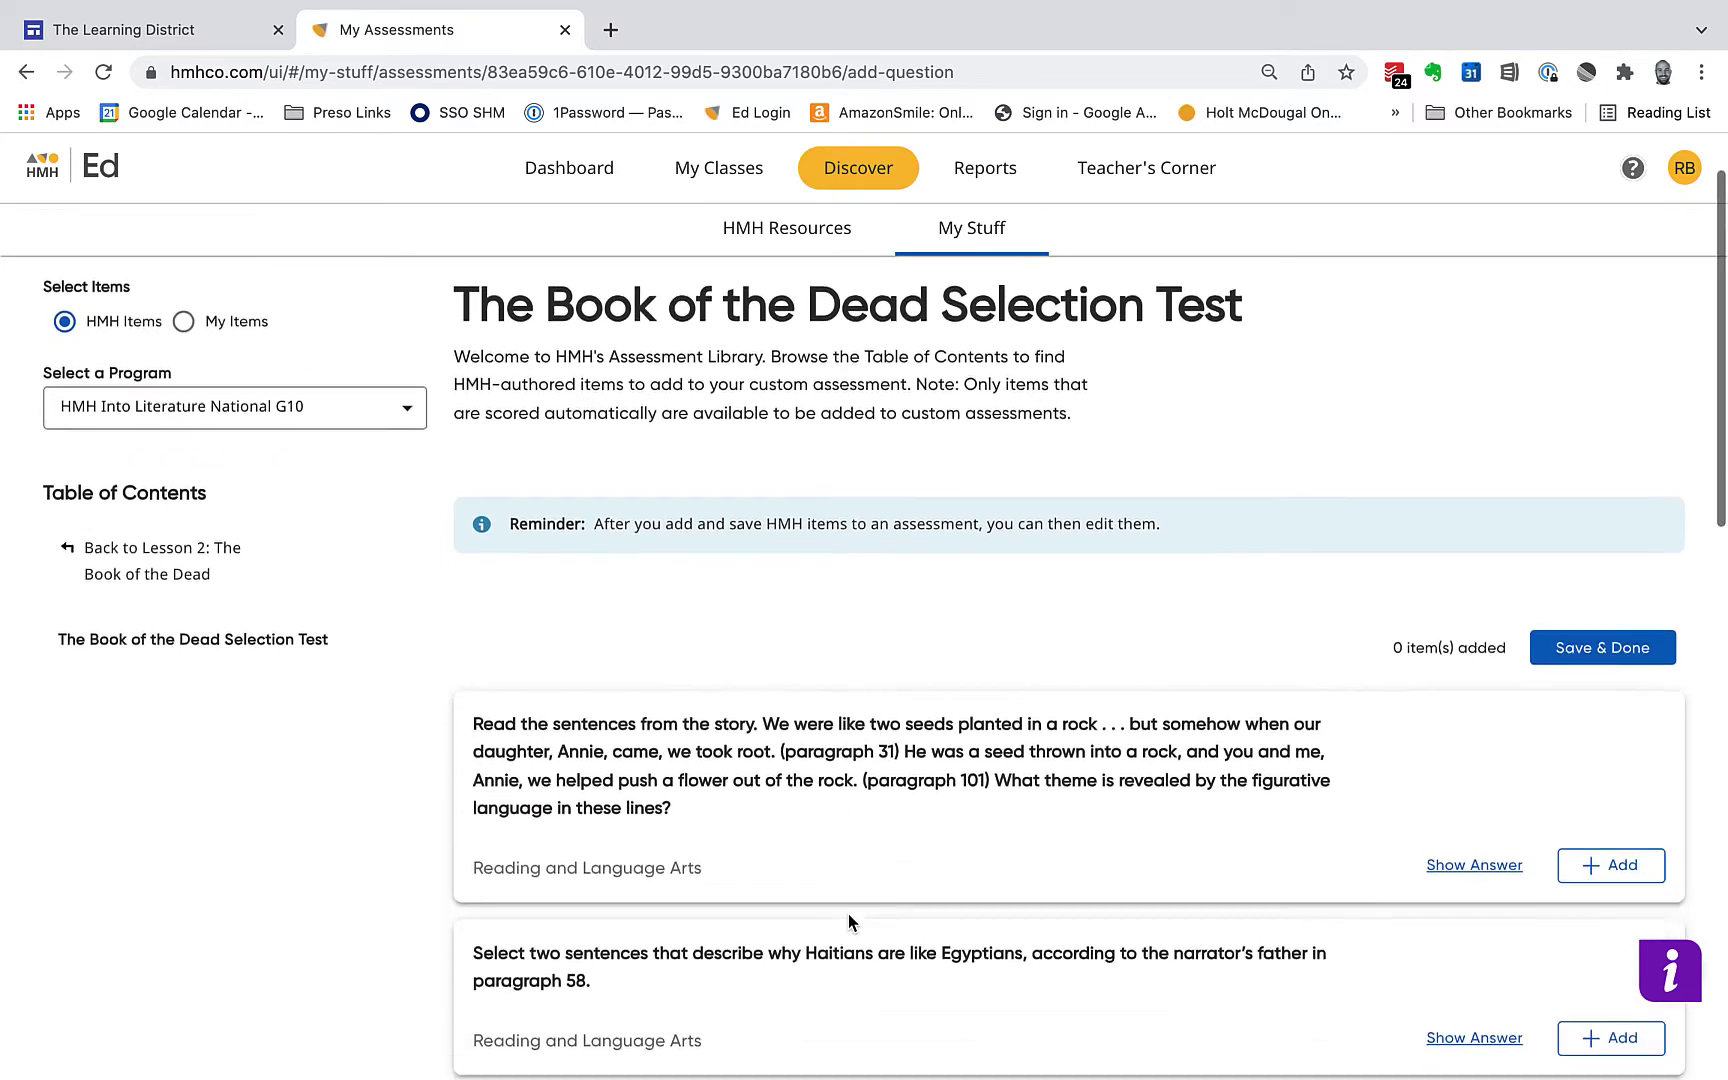
pyautogui.scroll(-3, 848, 913)
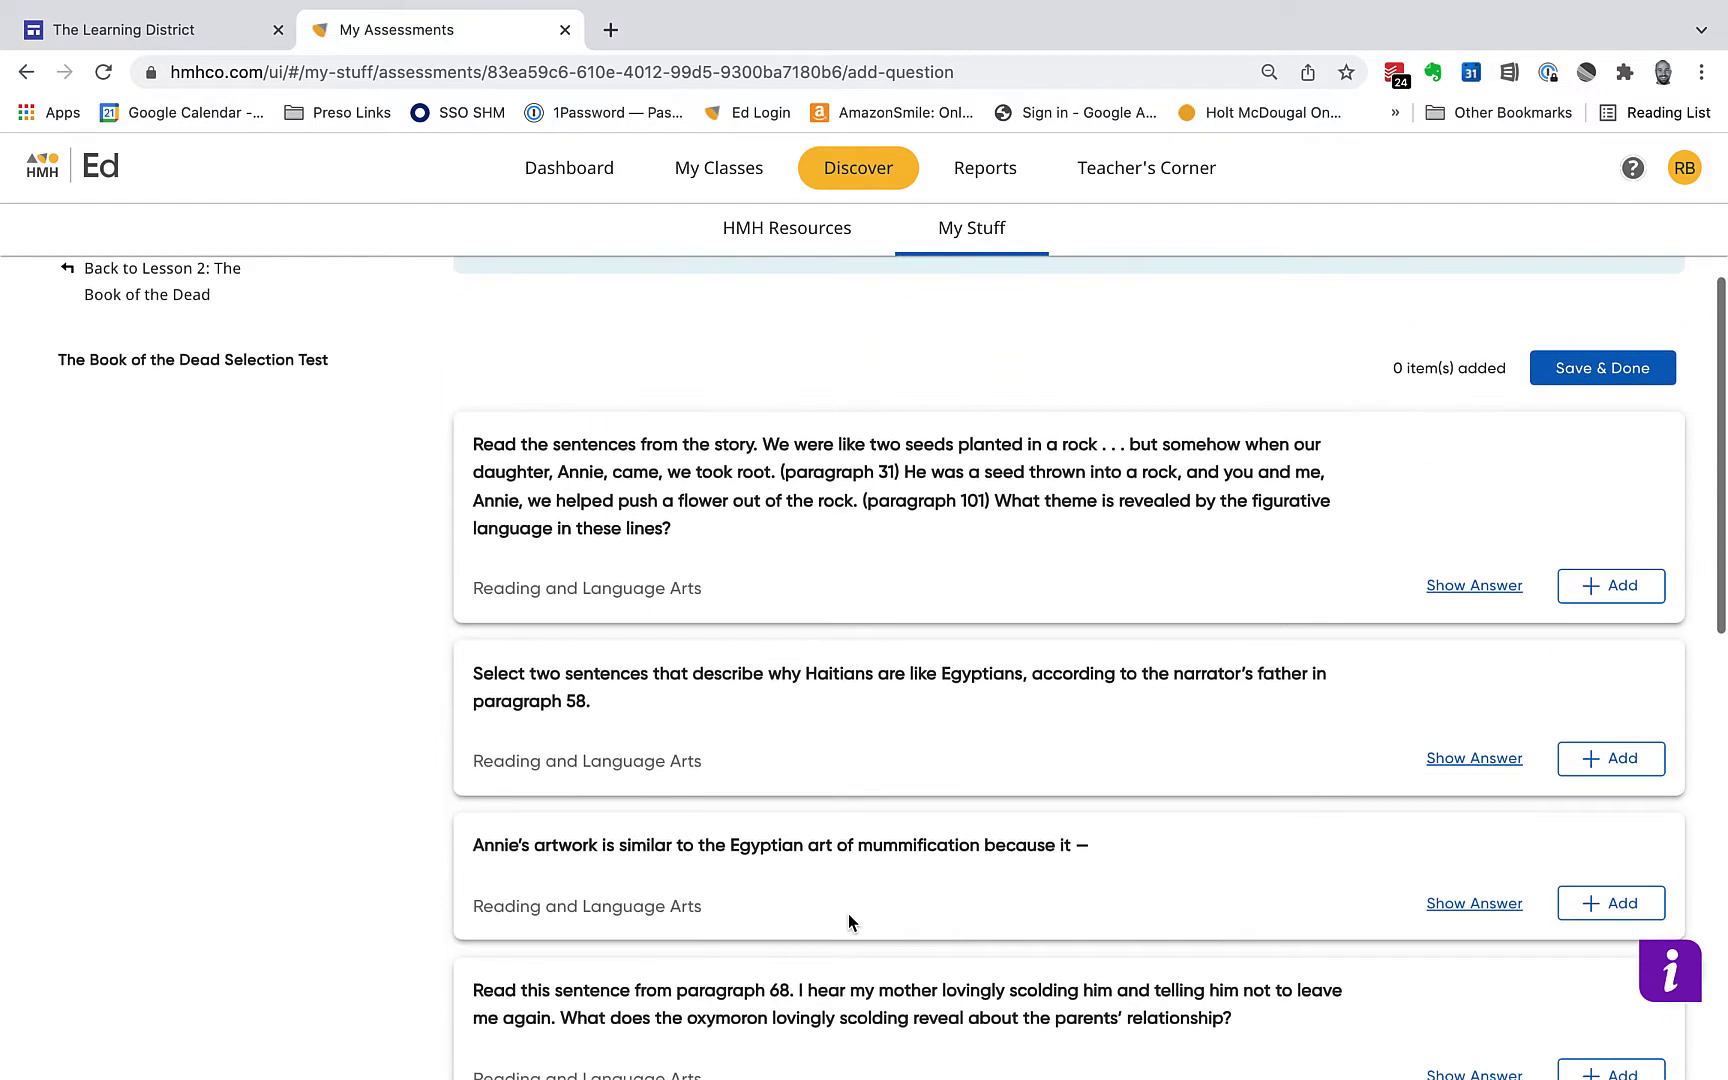
pyautogui.scroll(2, 848, 913)
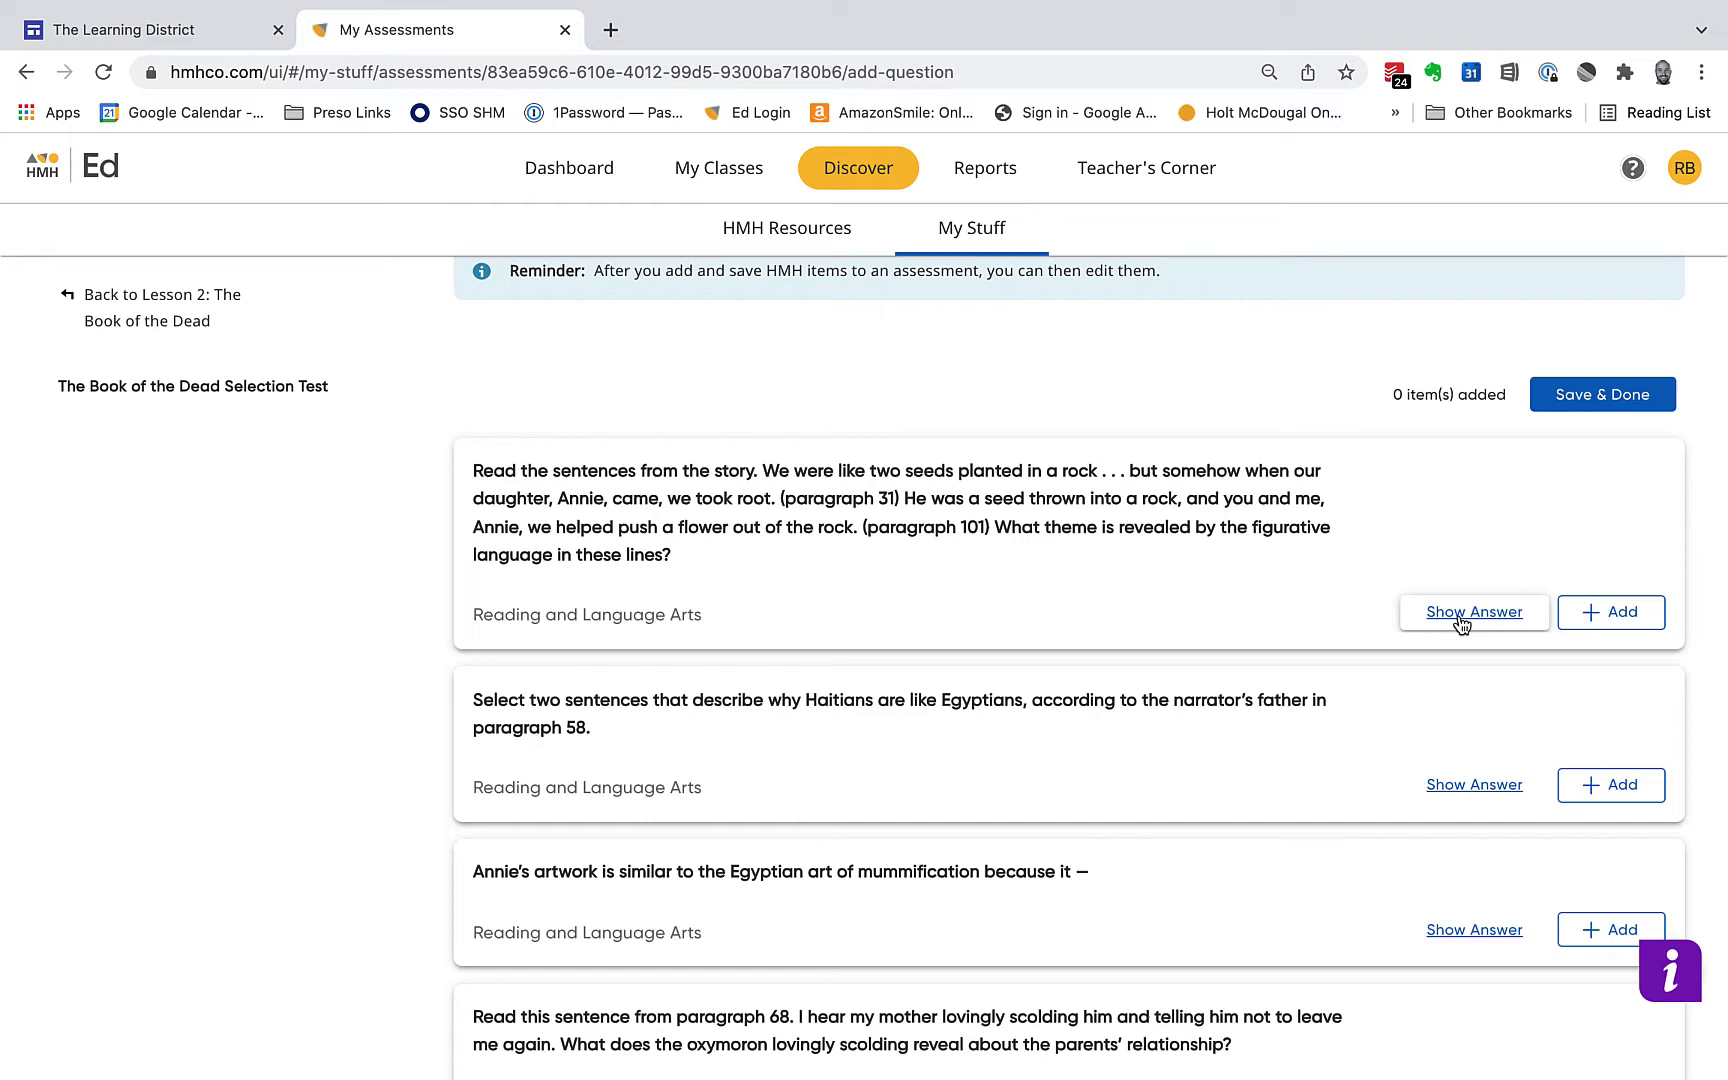
# - Add the figurative-language theme, Haitians-and-Egyptians and Annie's artwork mummification questions
pyautogui.click(1630, 615)
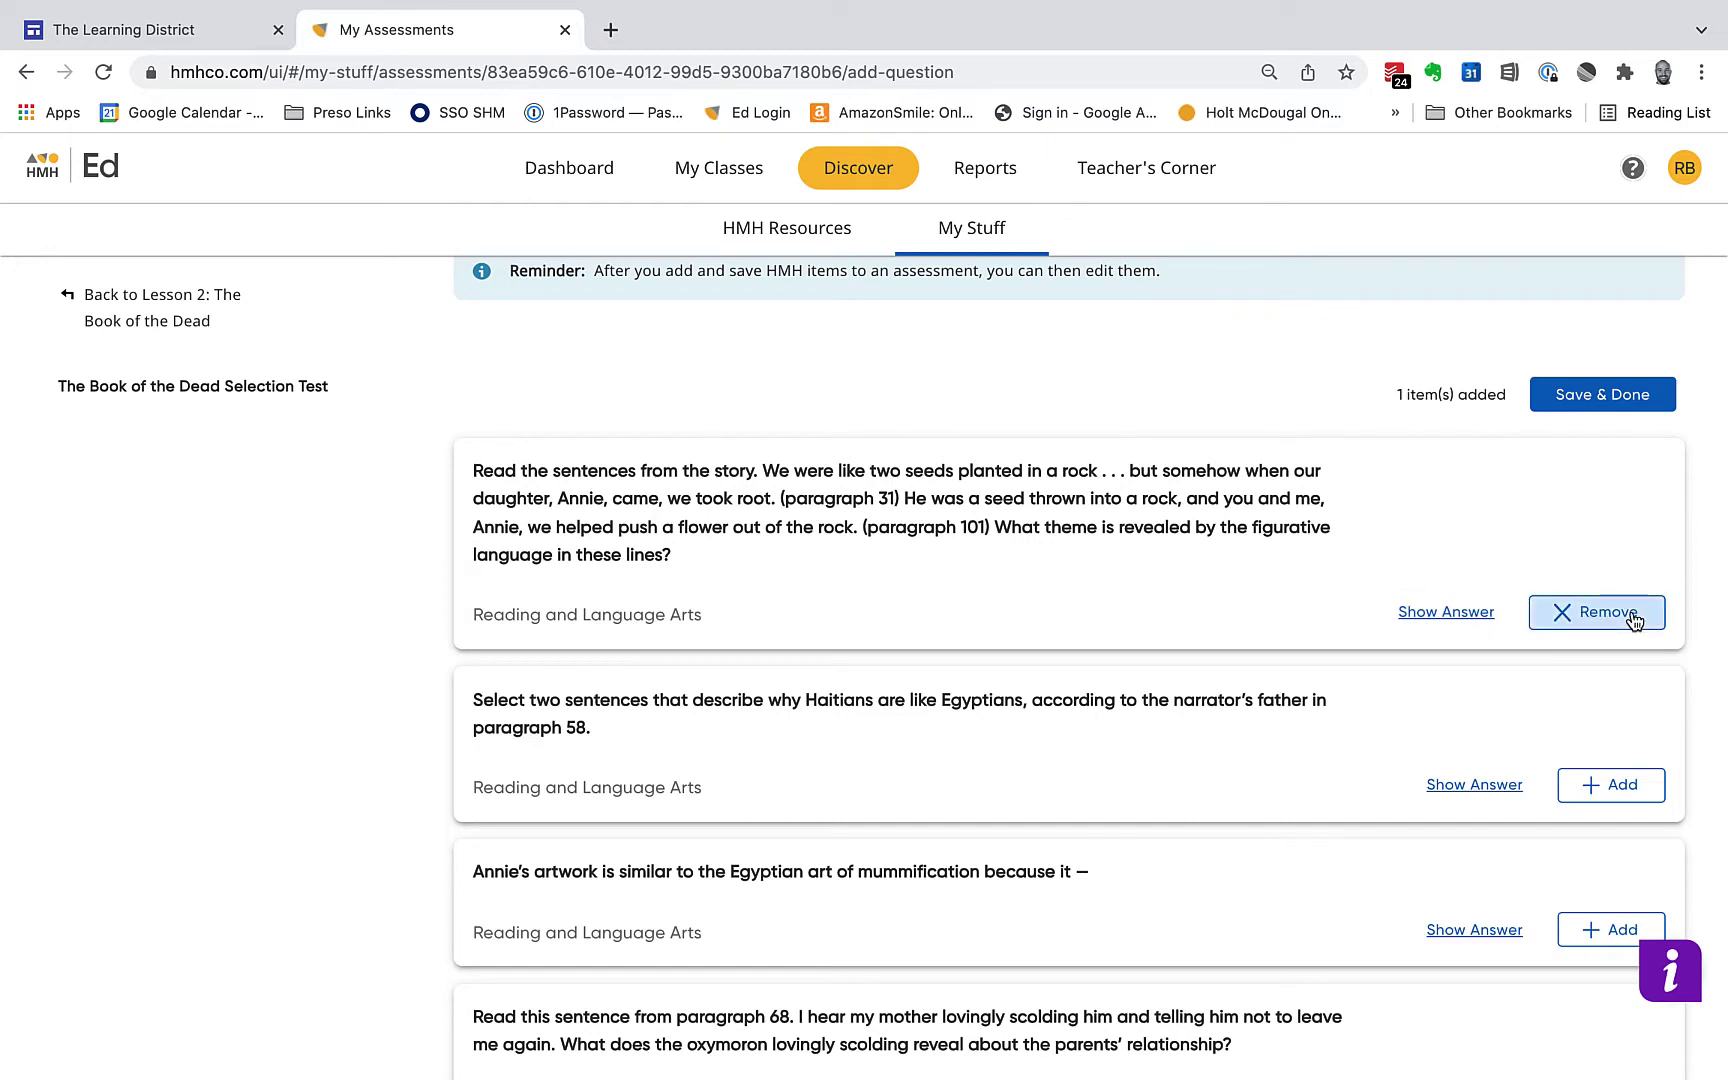
pyautogui.scroll(-2, 1207, 706)
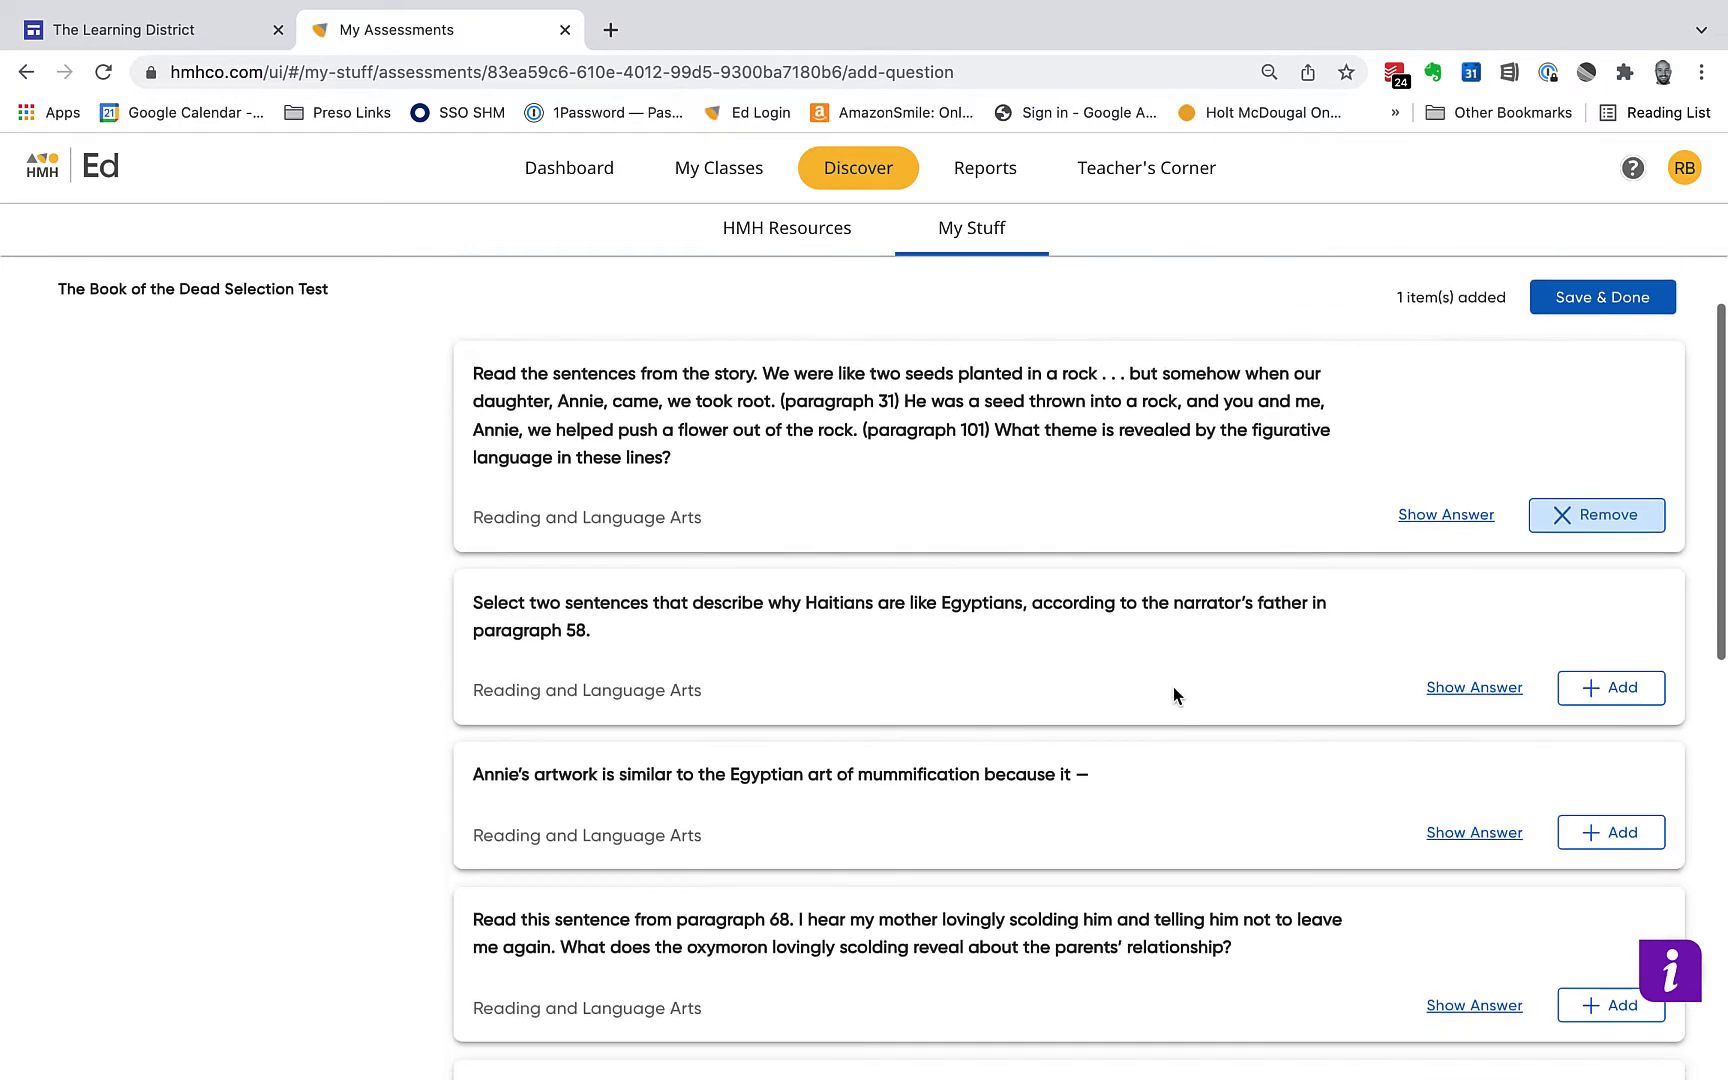
pyautogui.click(1614, 694)
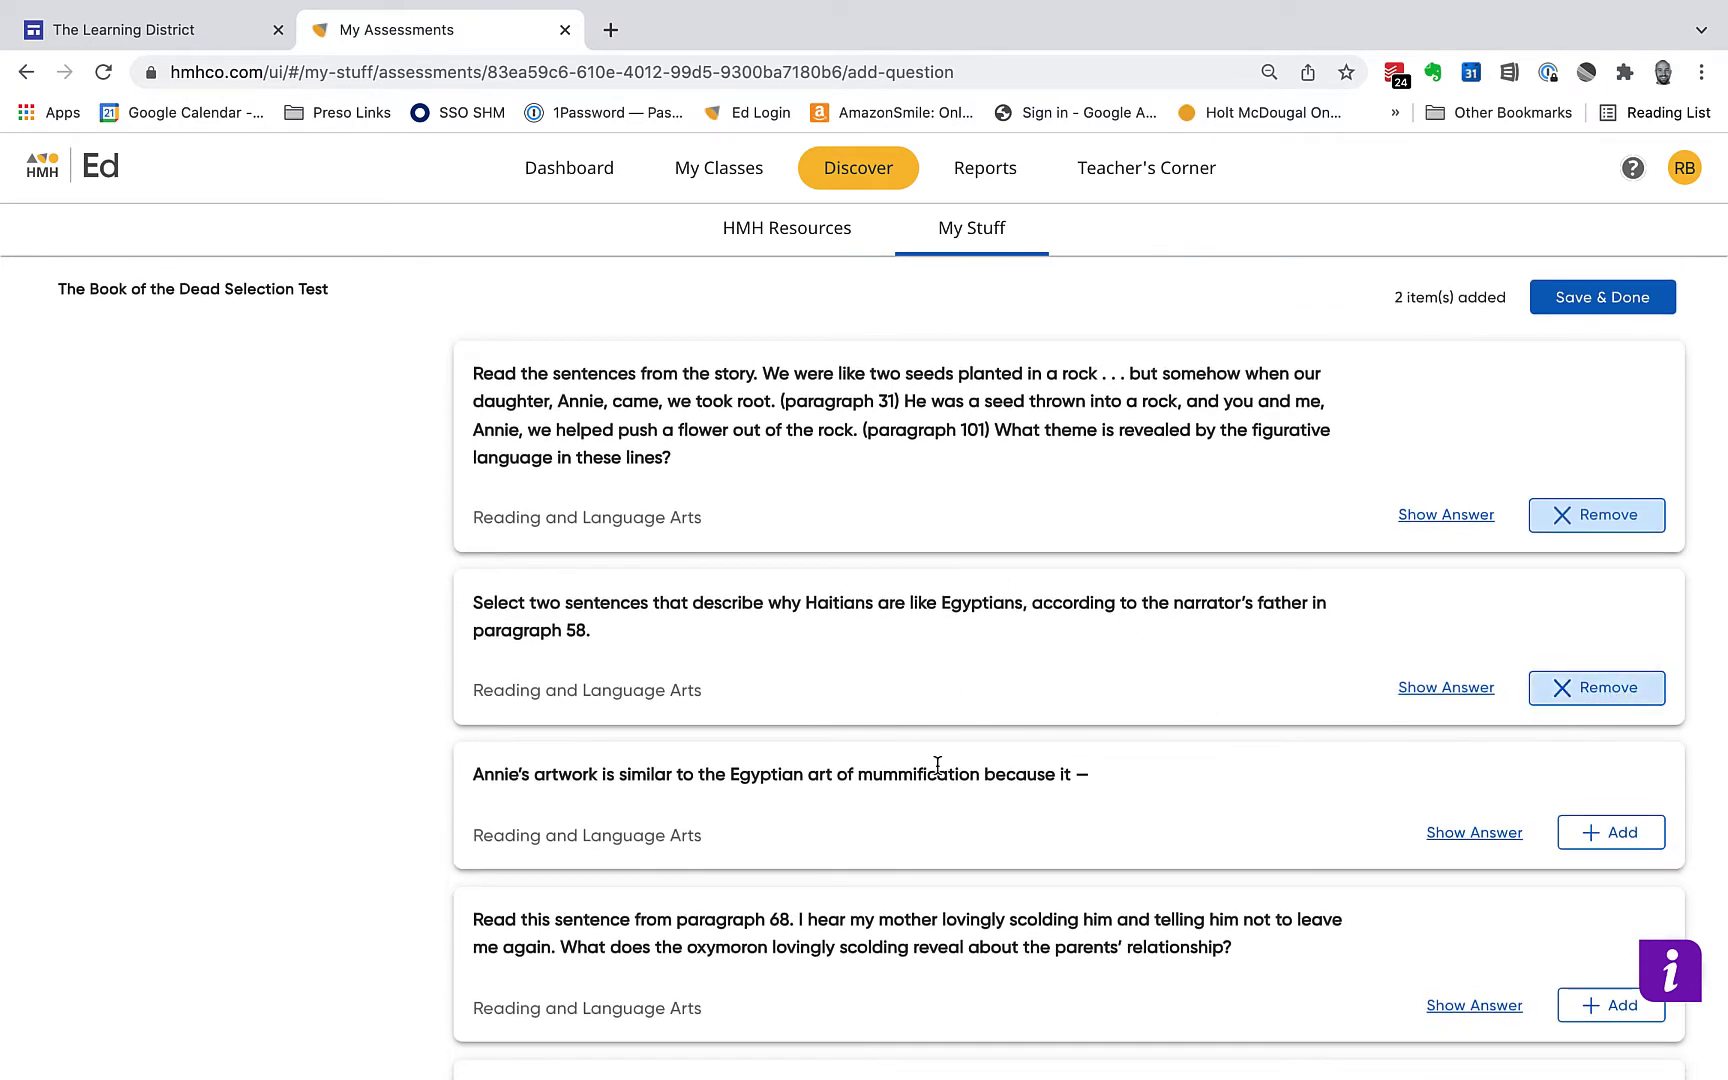
pyautogui.scroll(-3, 937, 766)
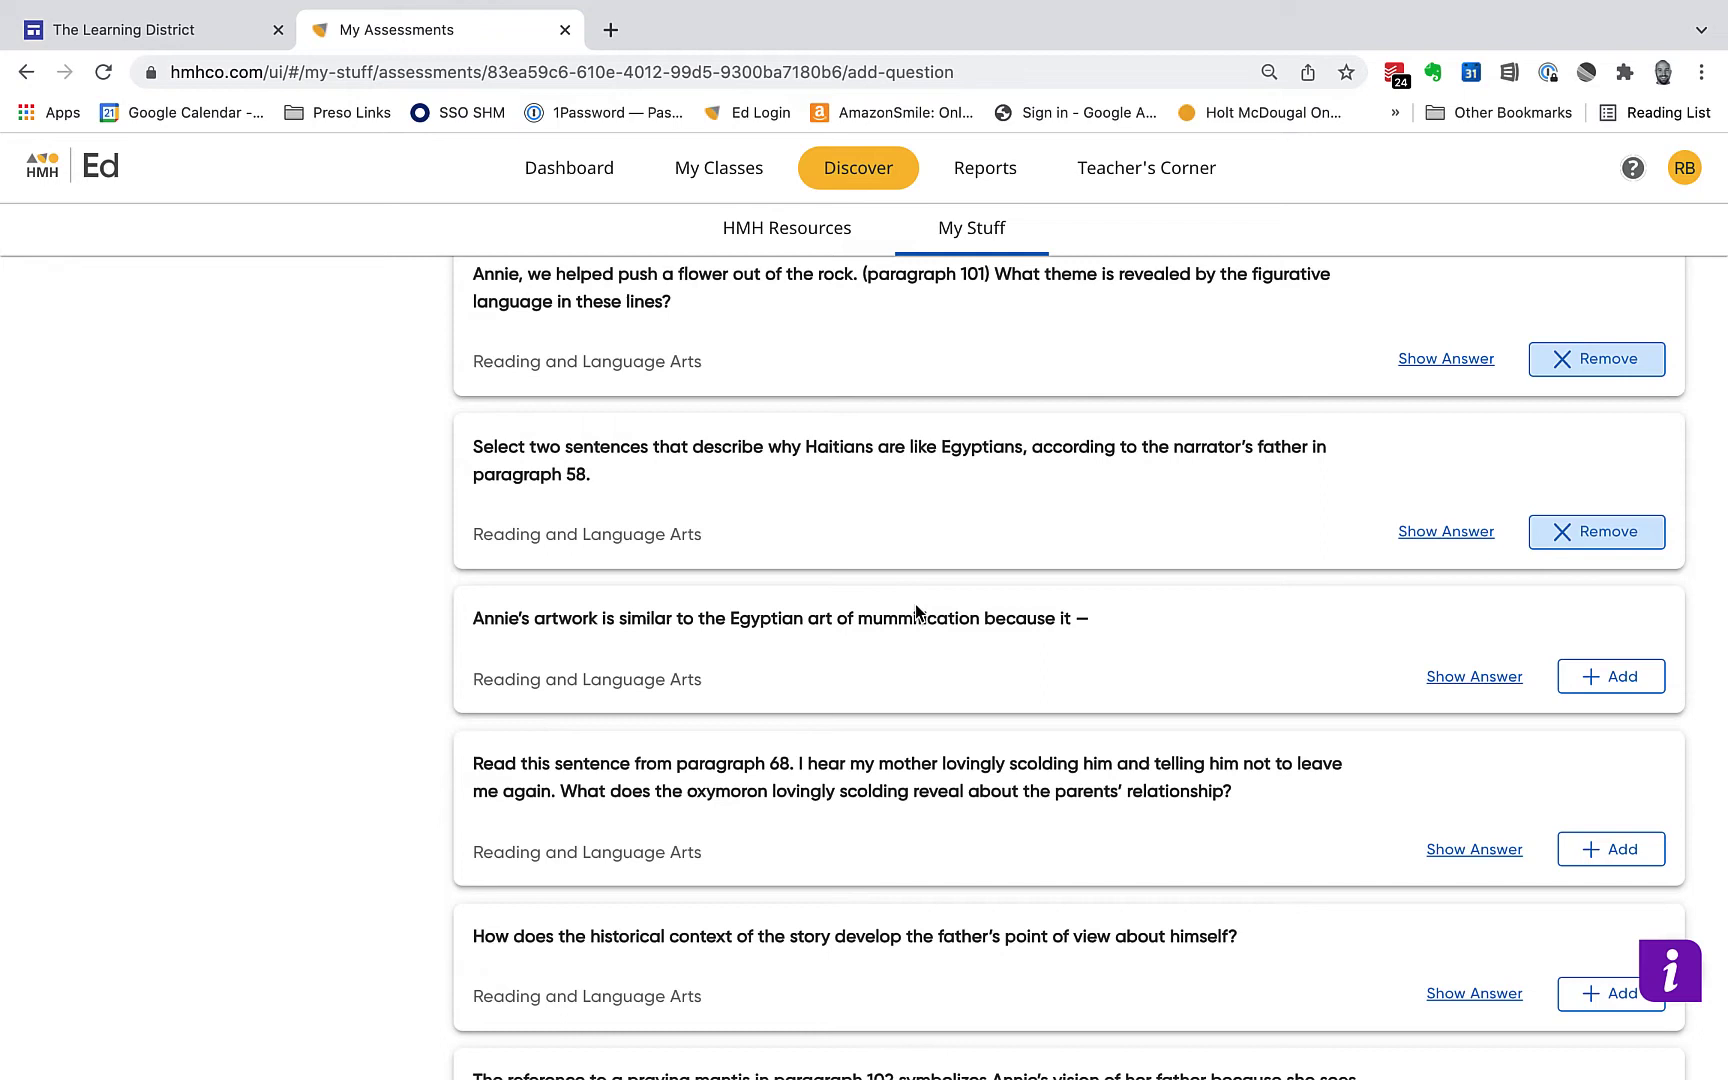
pyautogui.click(1620, 680)
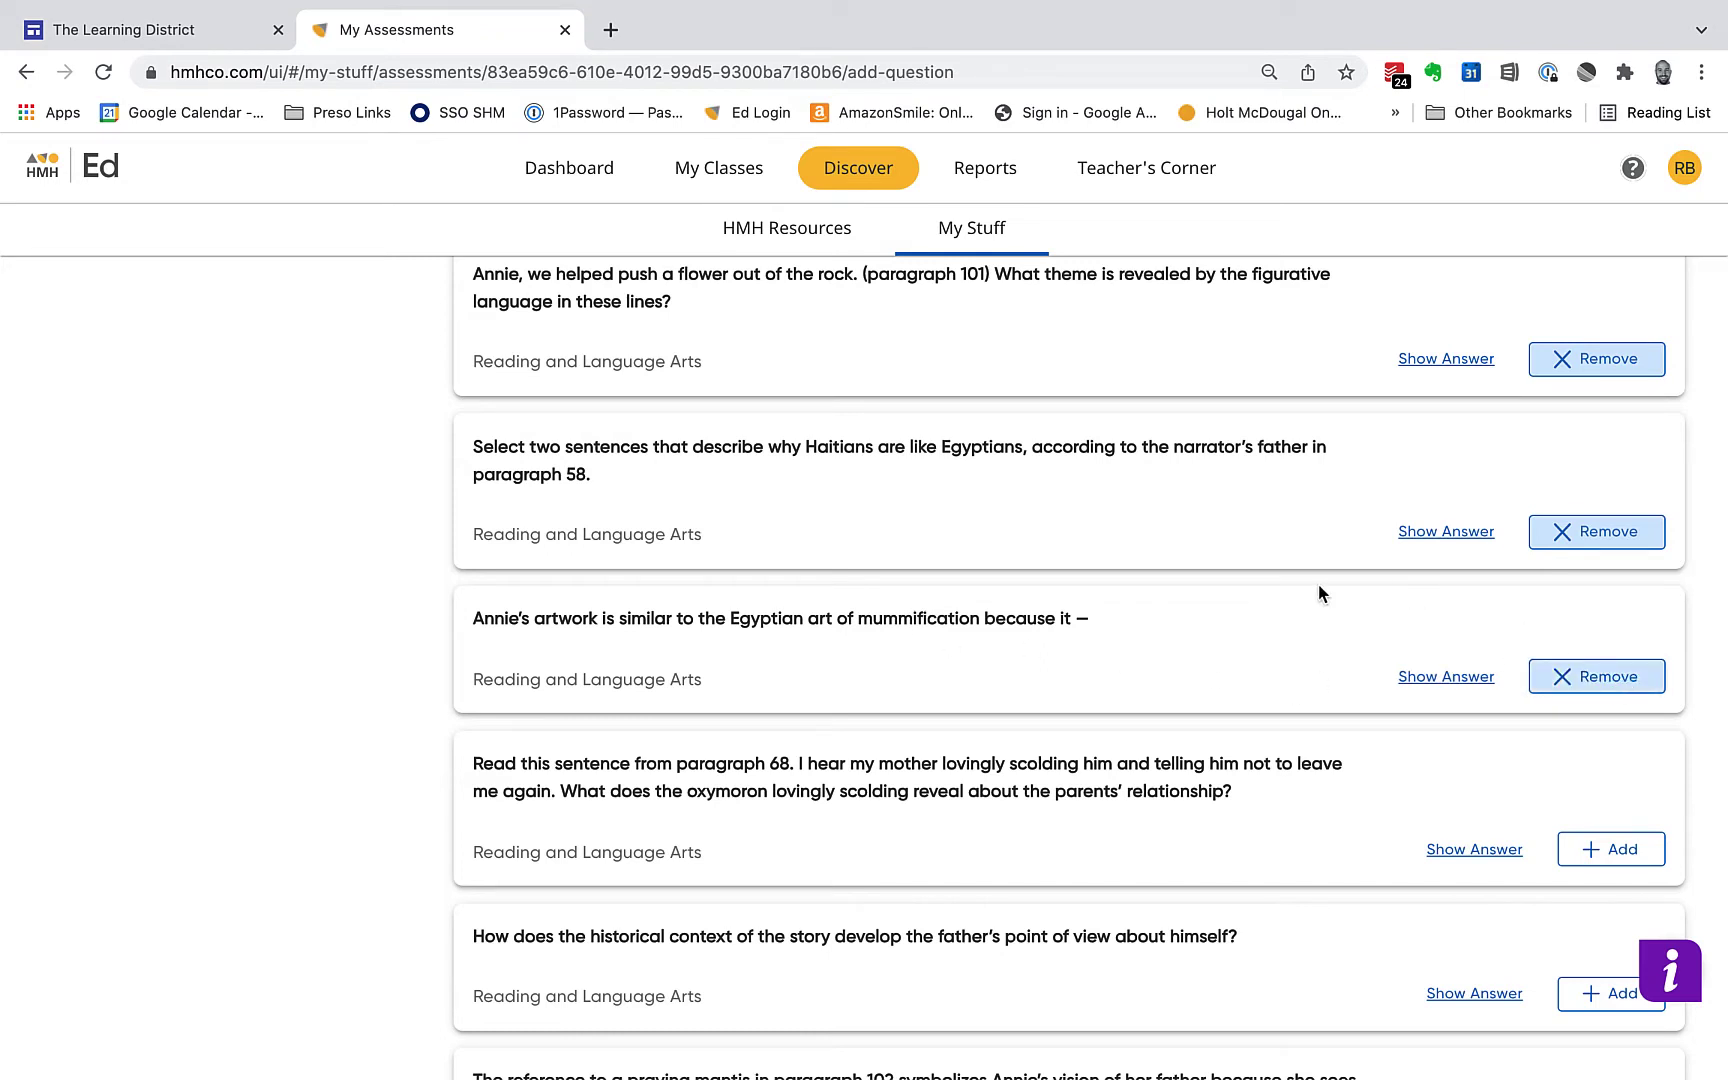
pyautogui.scroll(-2, 1292, 750)
pyautogui.scroll(7, 1292, 750)
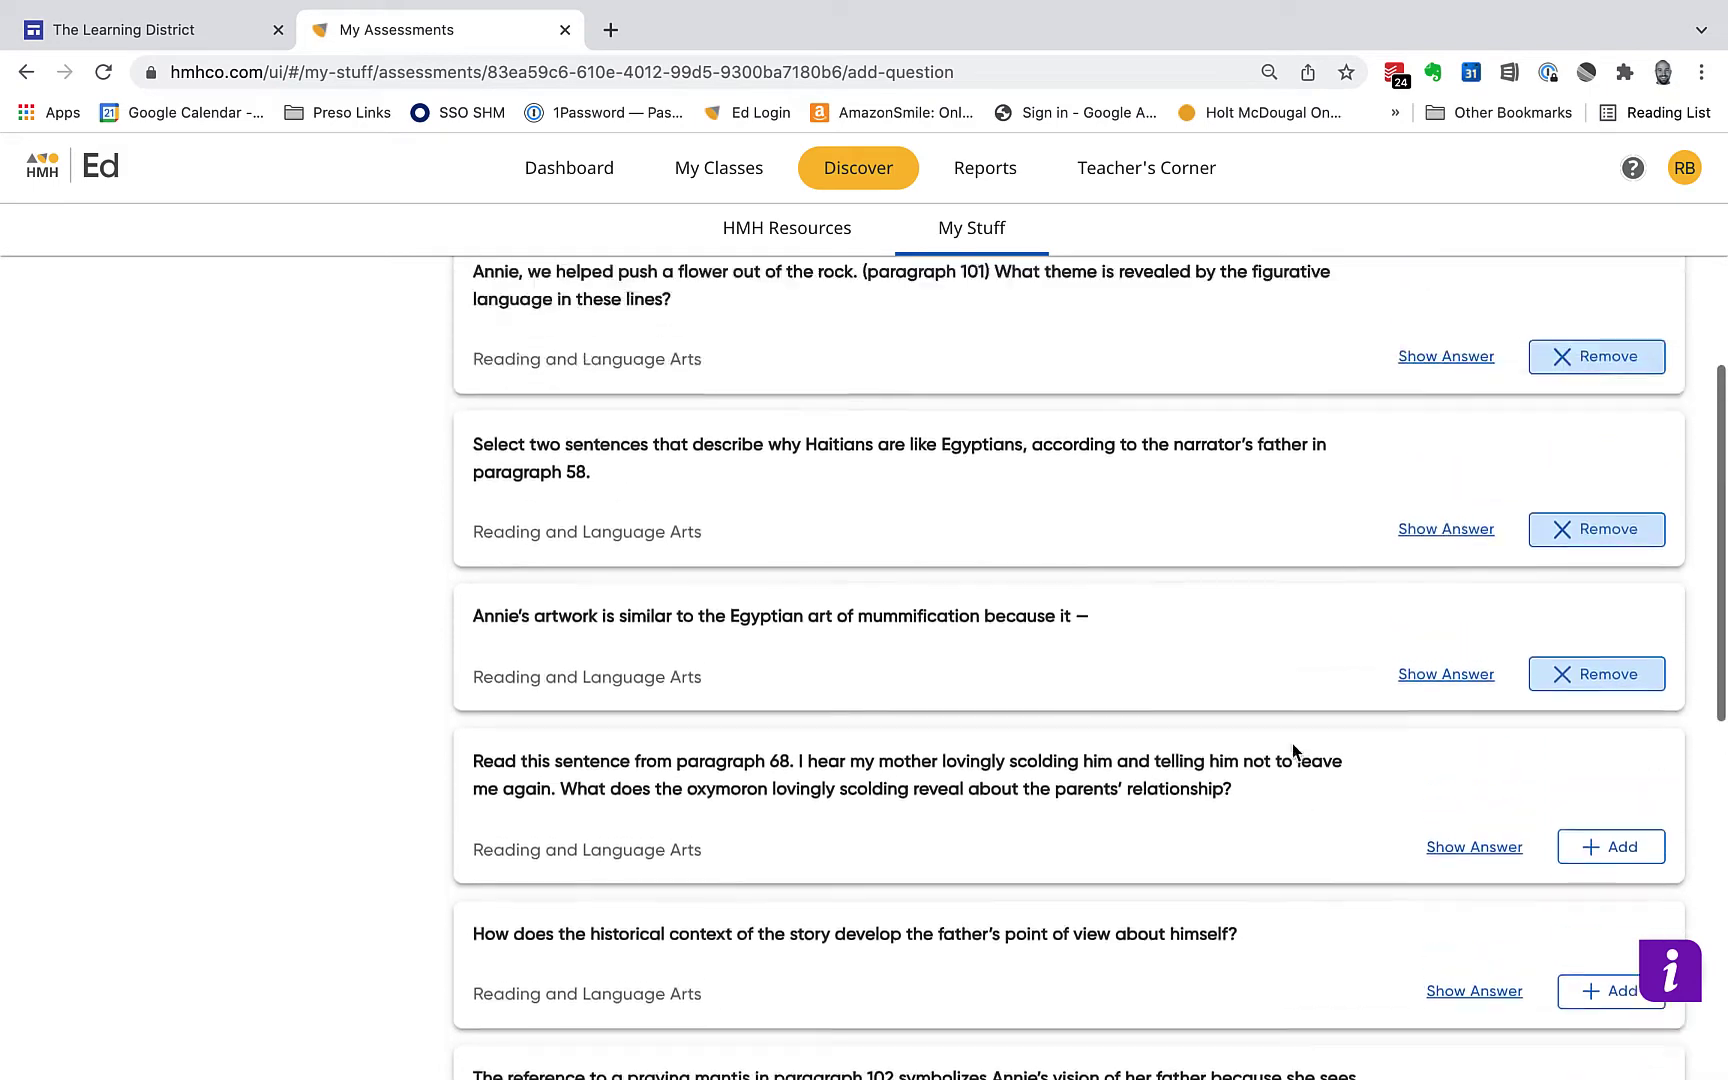
pyautogui.scroll(1, 1292, 742)
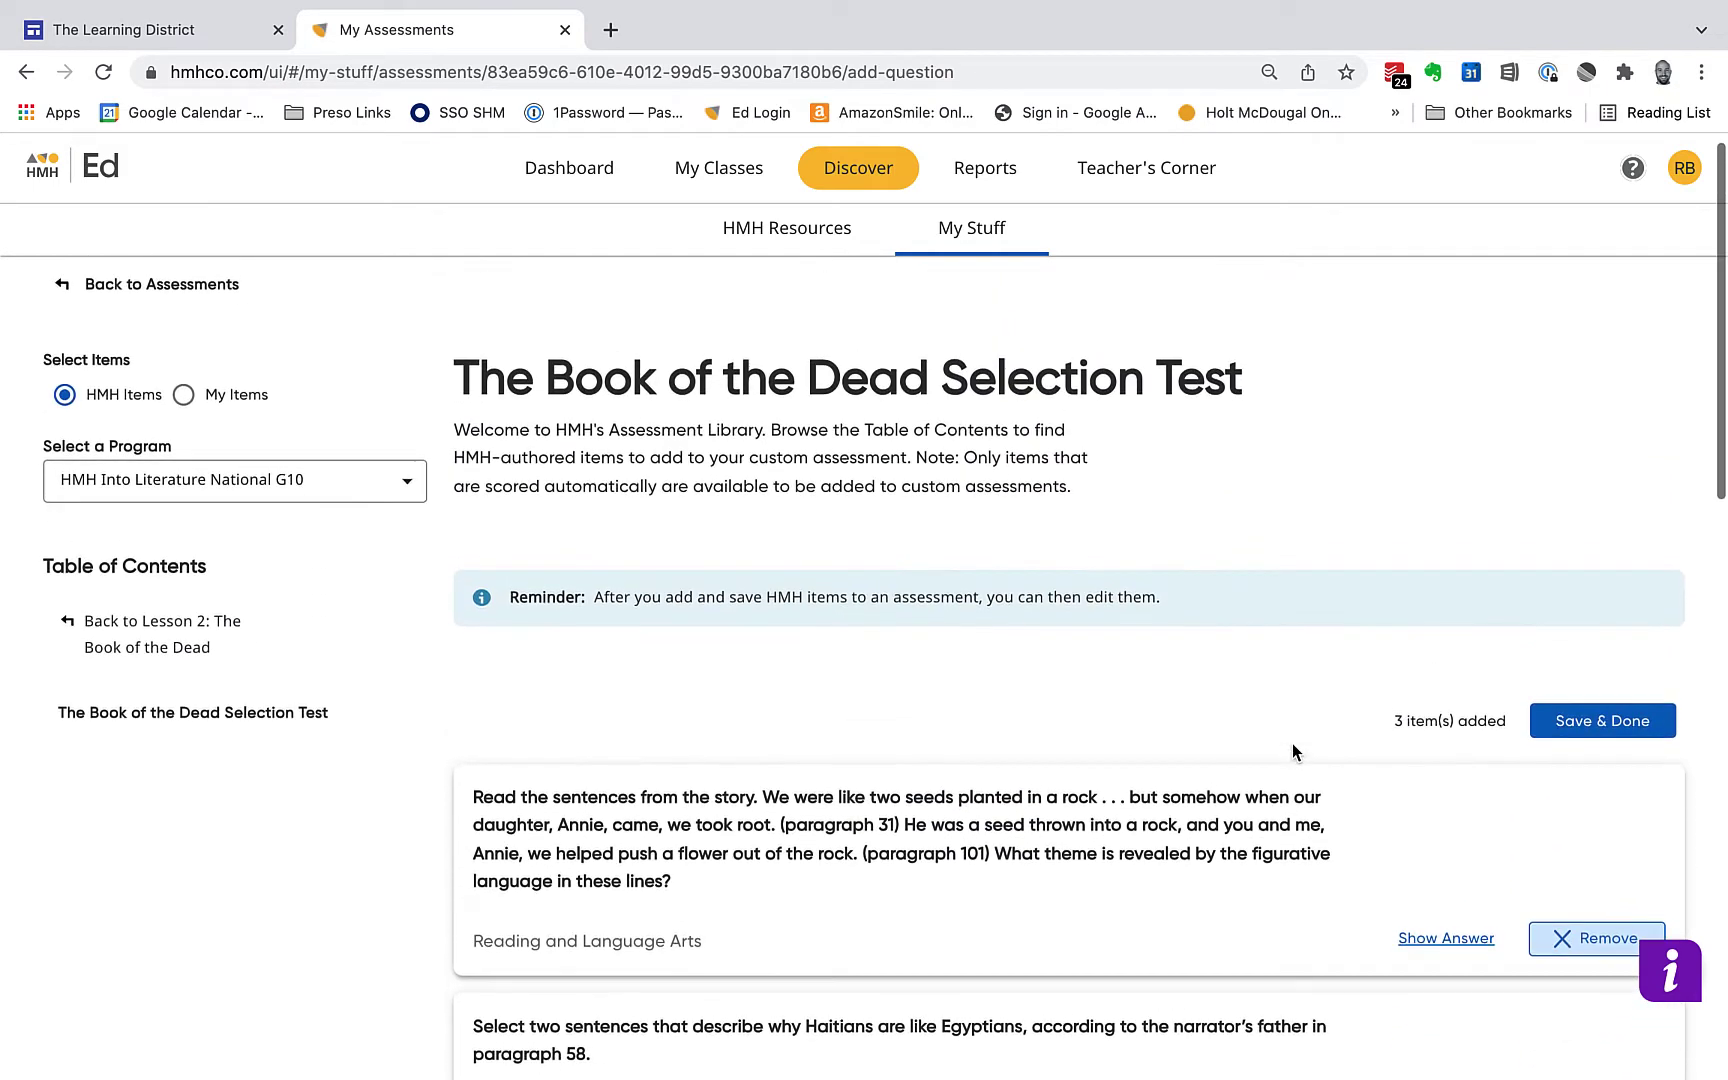
# - Save the three questions with Save & Done and dismiss the success message
pyautogui.click(1600, 726)
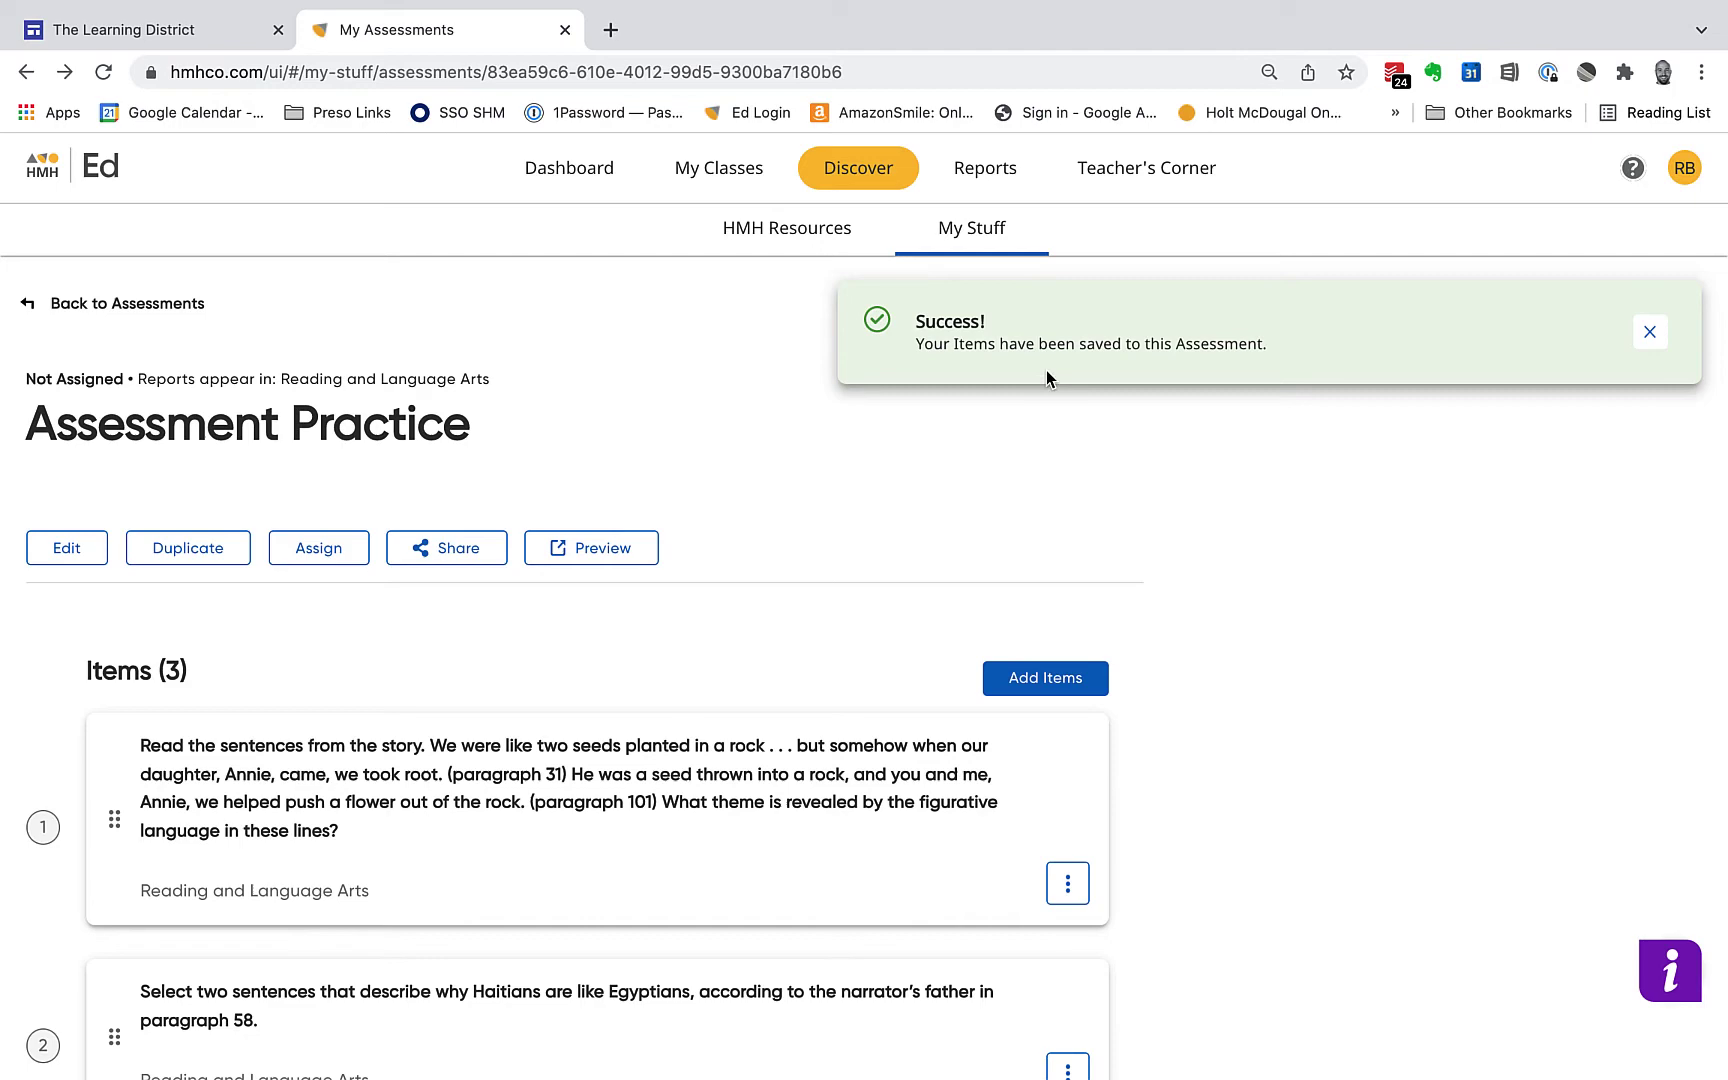
pyautogui.click(1650, 333)
pyautogui.scroll(-1, 1197, 489)
pyautogui.scroll(-5, 1195, 489)
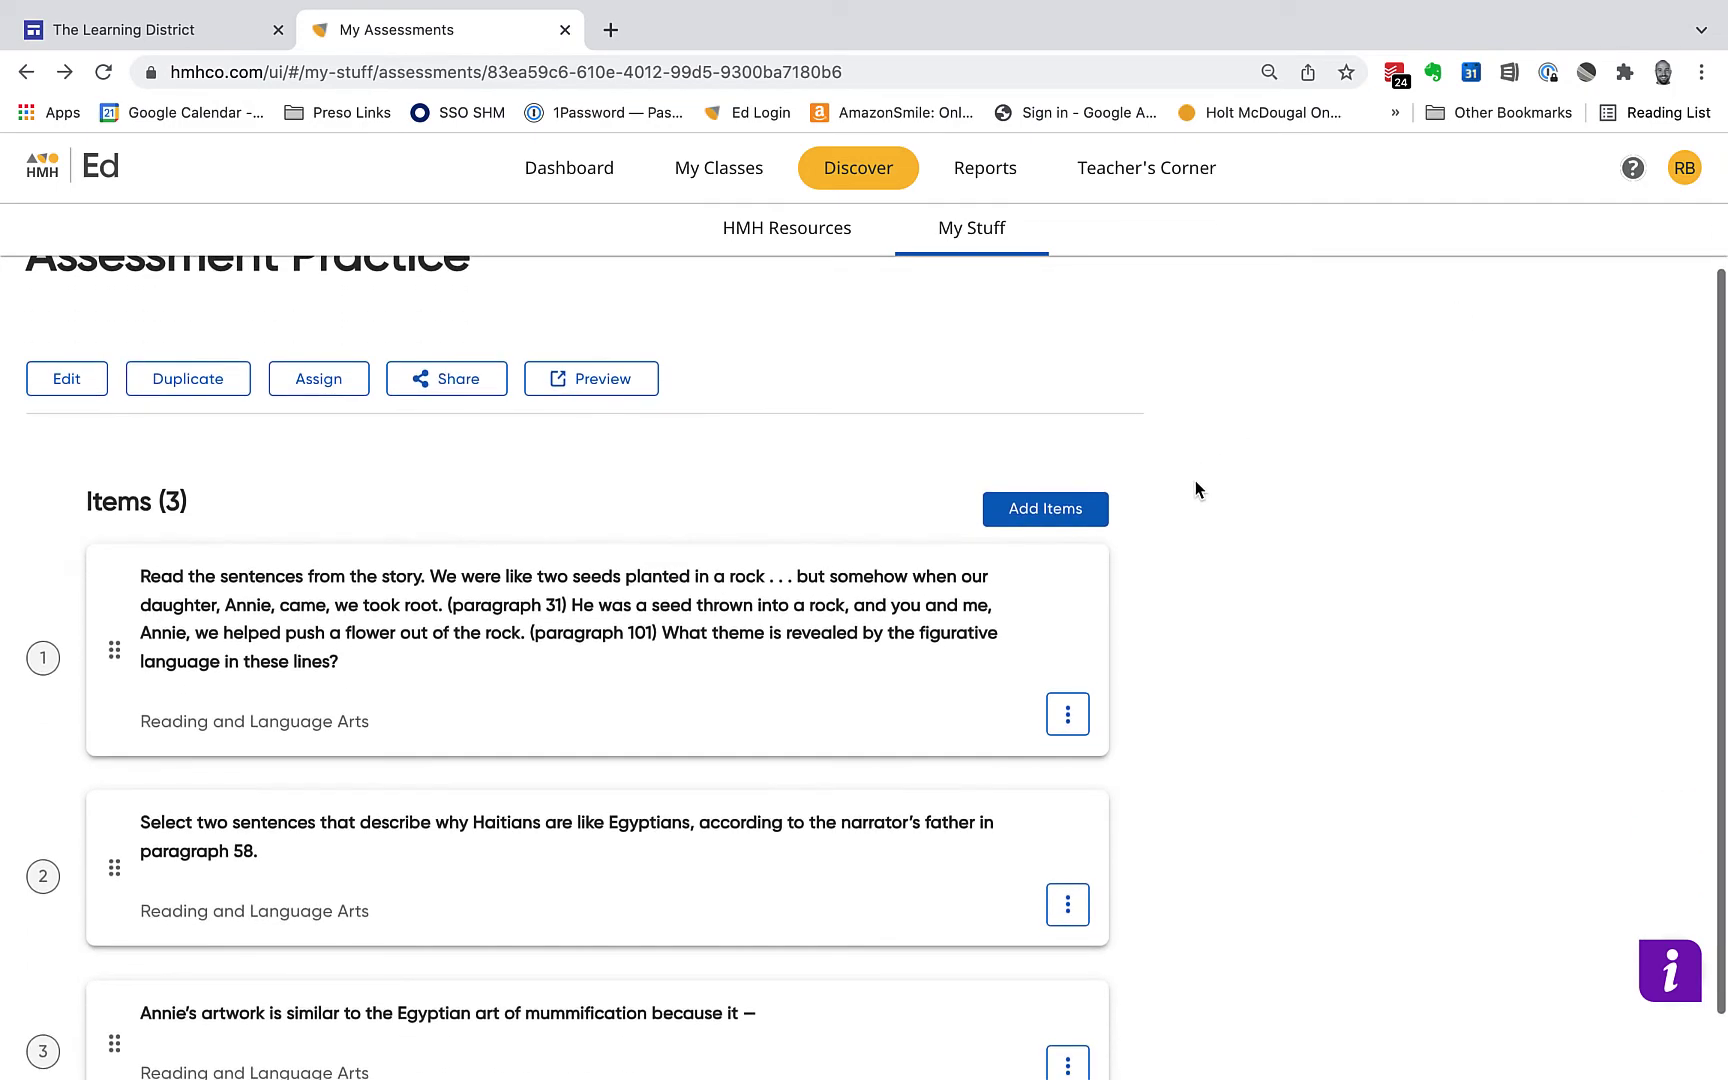
pyautogui.moveTo(676, 831)
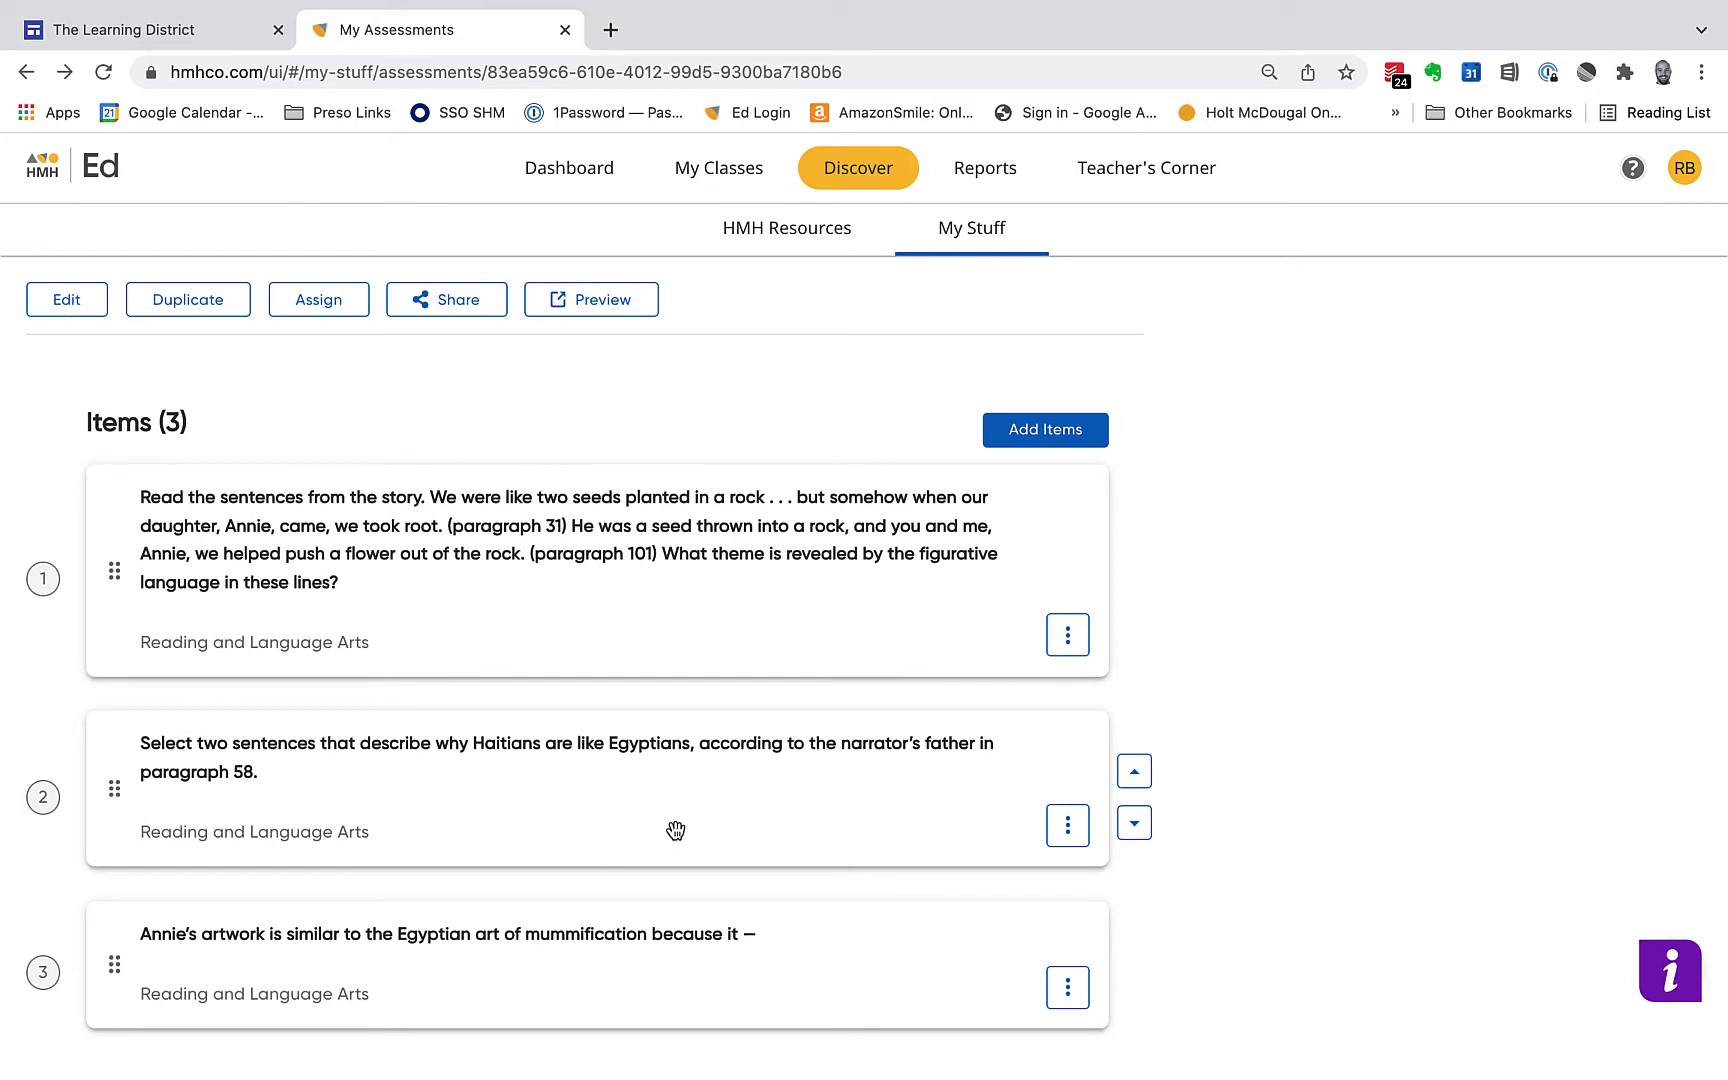
pyautogui.click(1068, 995)
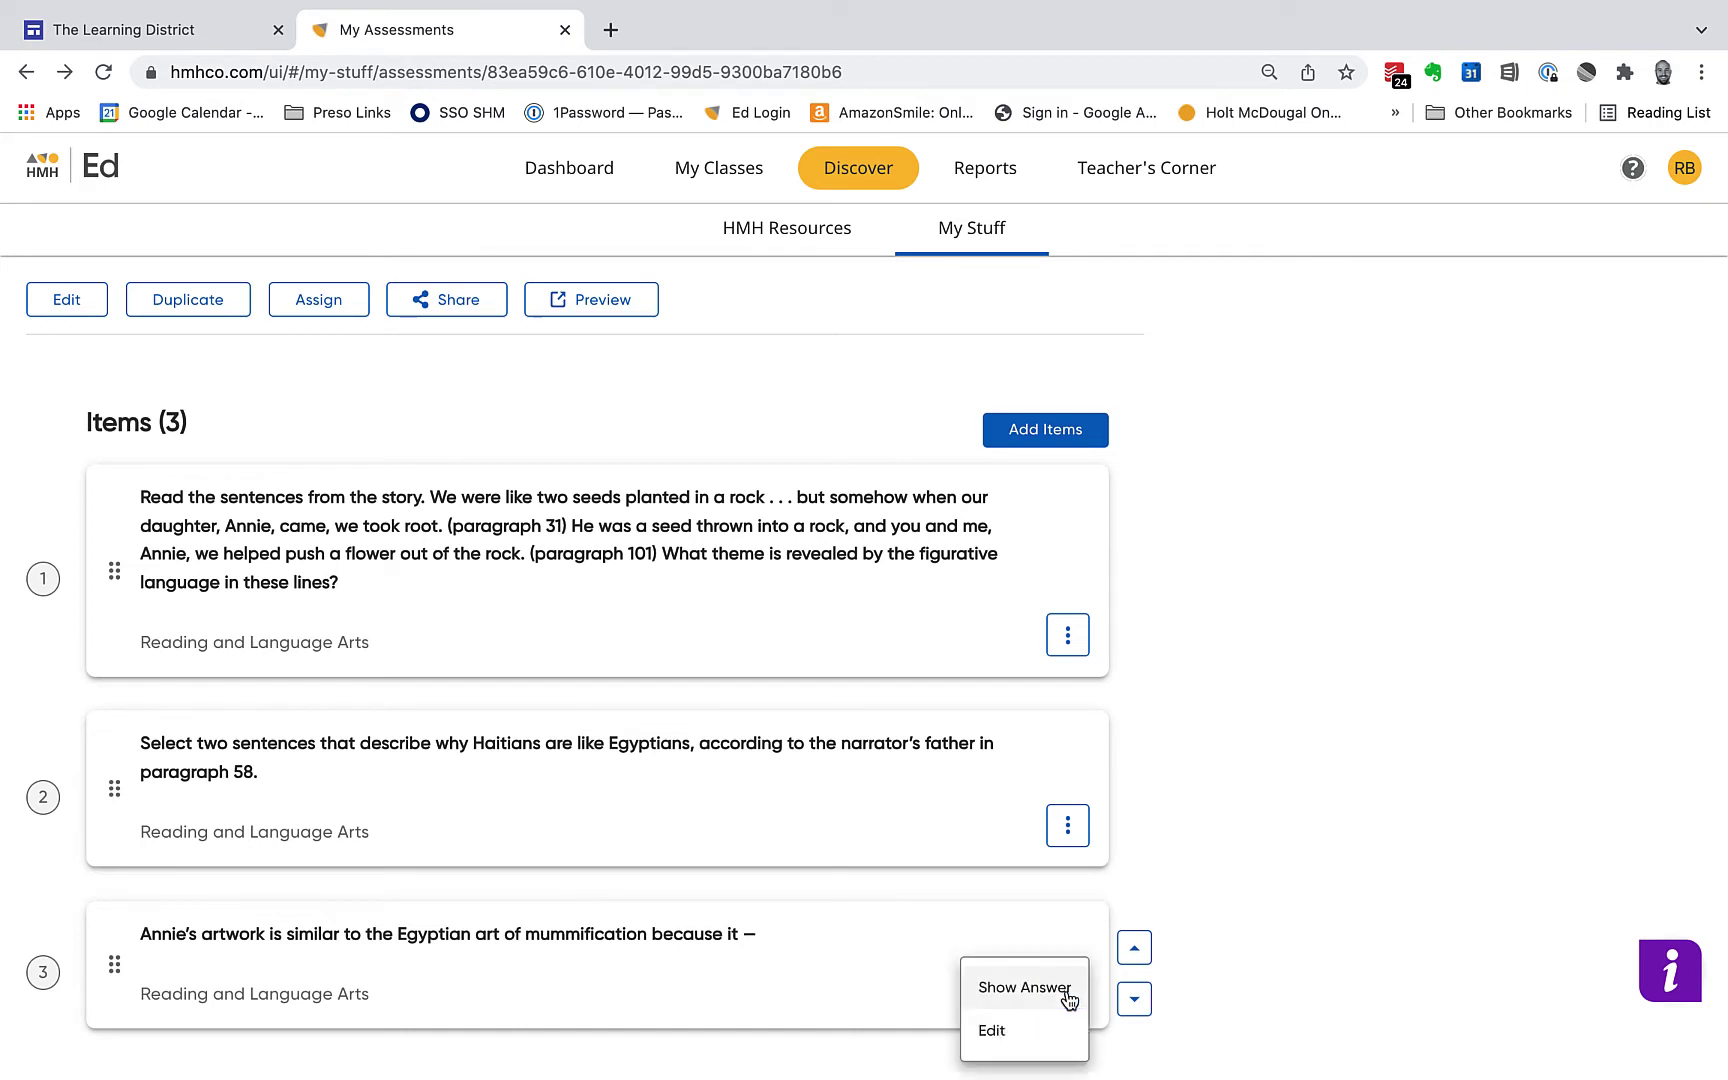
# - Edit the Annie's artwork question, appending 'make sense.' after the dash in its stem
pyautogui.click(995, 1031)
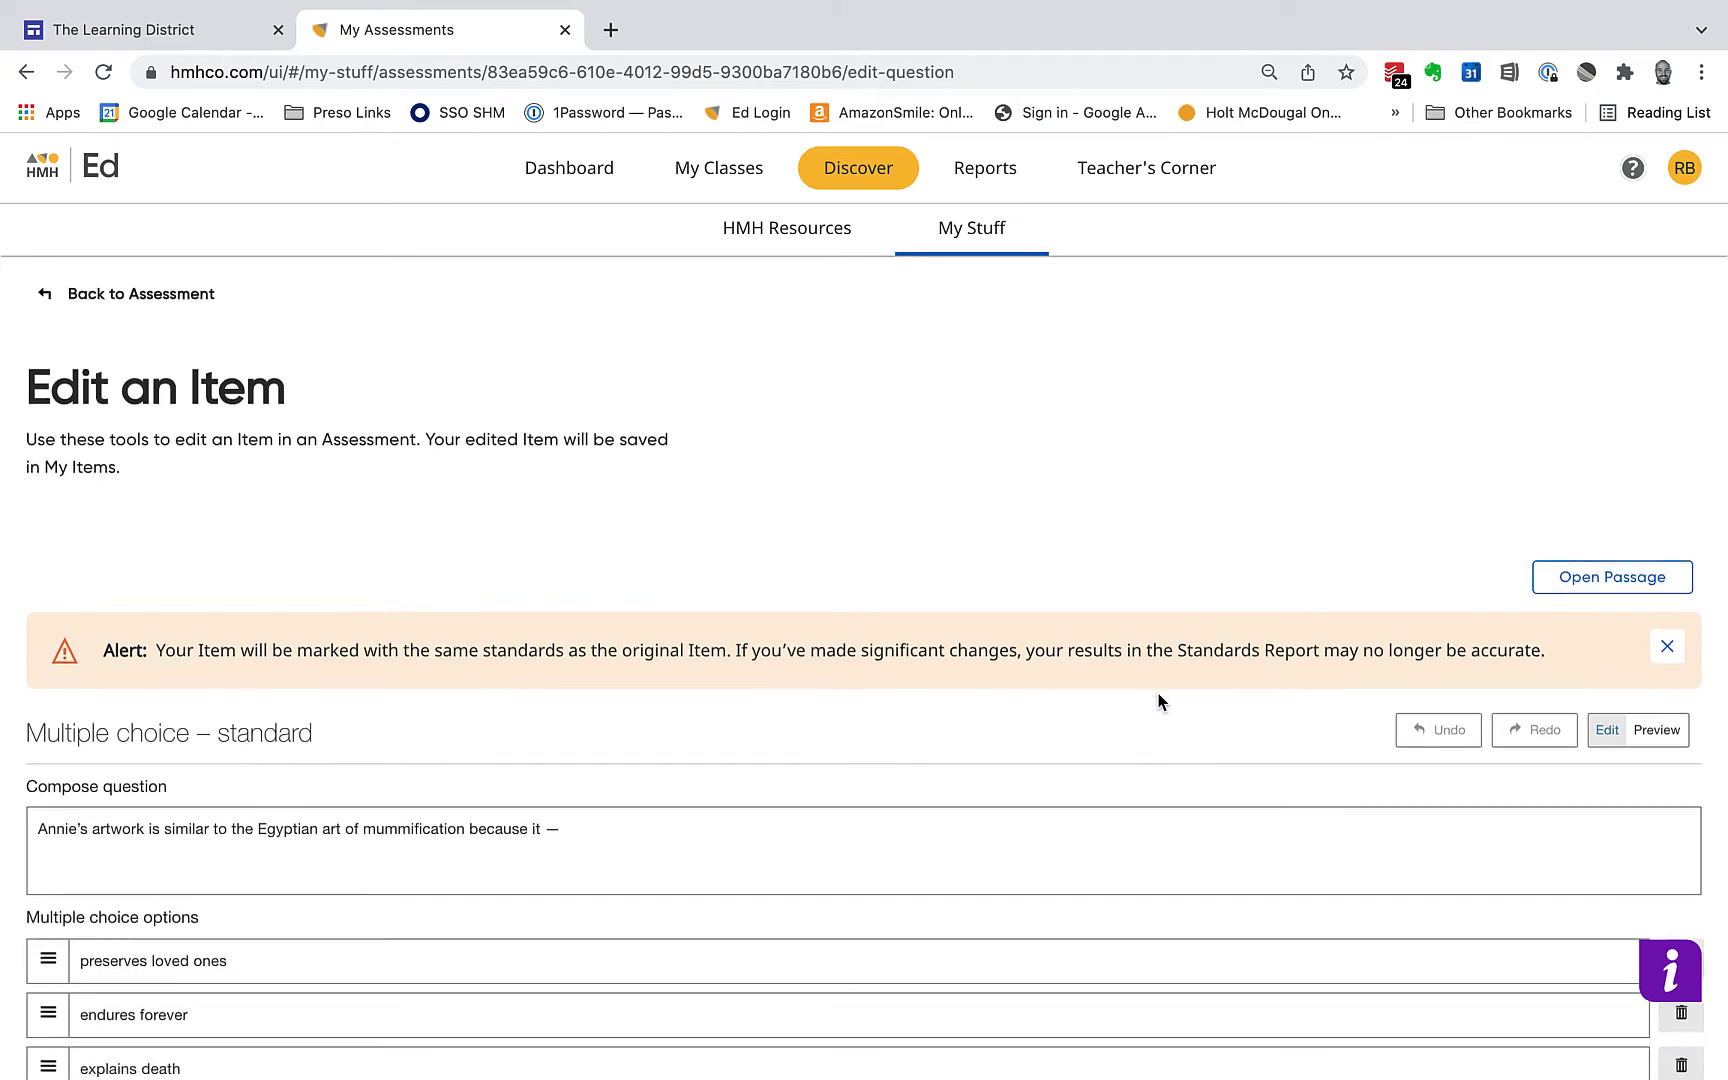
pyautogui.scroll(-3, 1158, 695)
pyautogui.scroll(-5, 1158, 693)
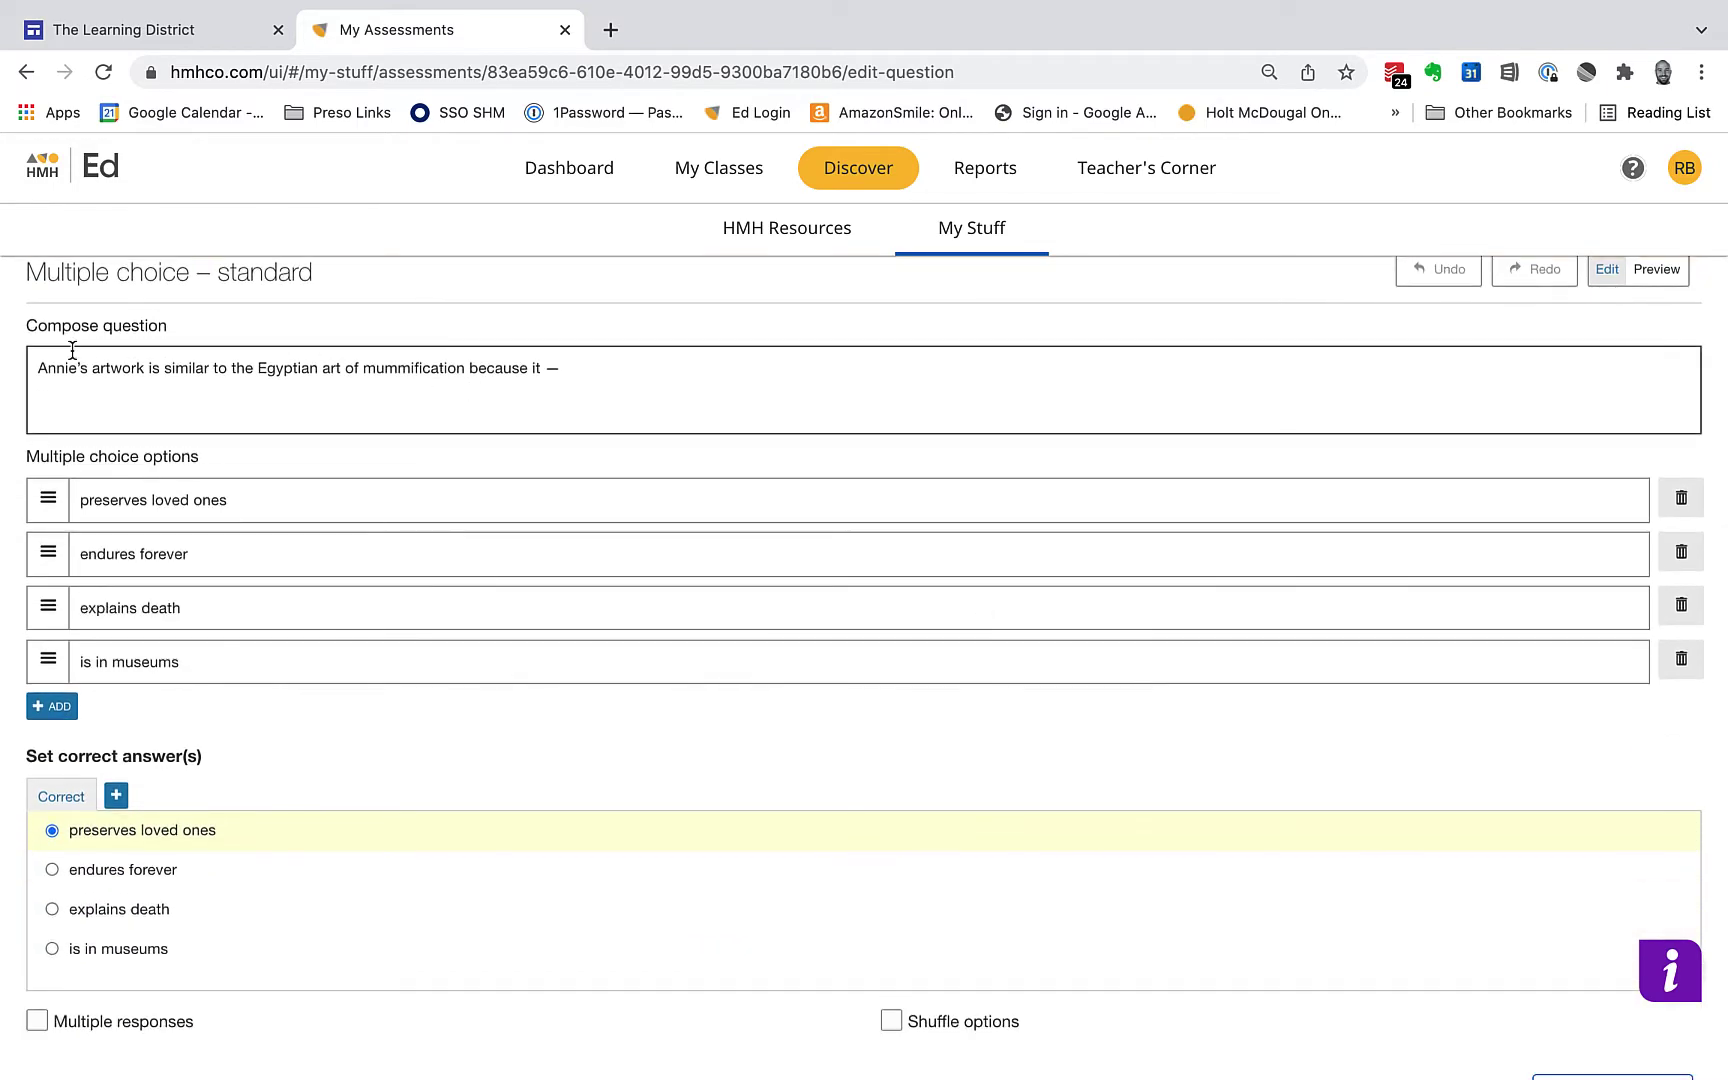
pyautogui.click(296, 367)
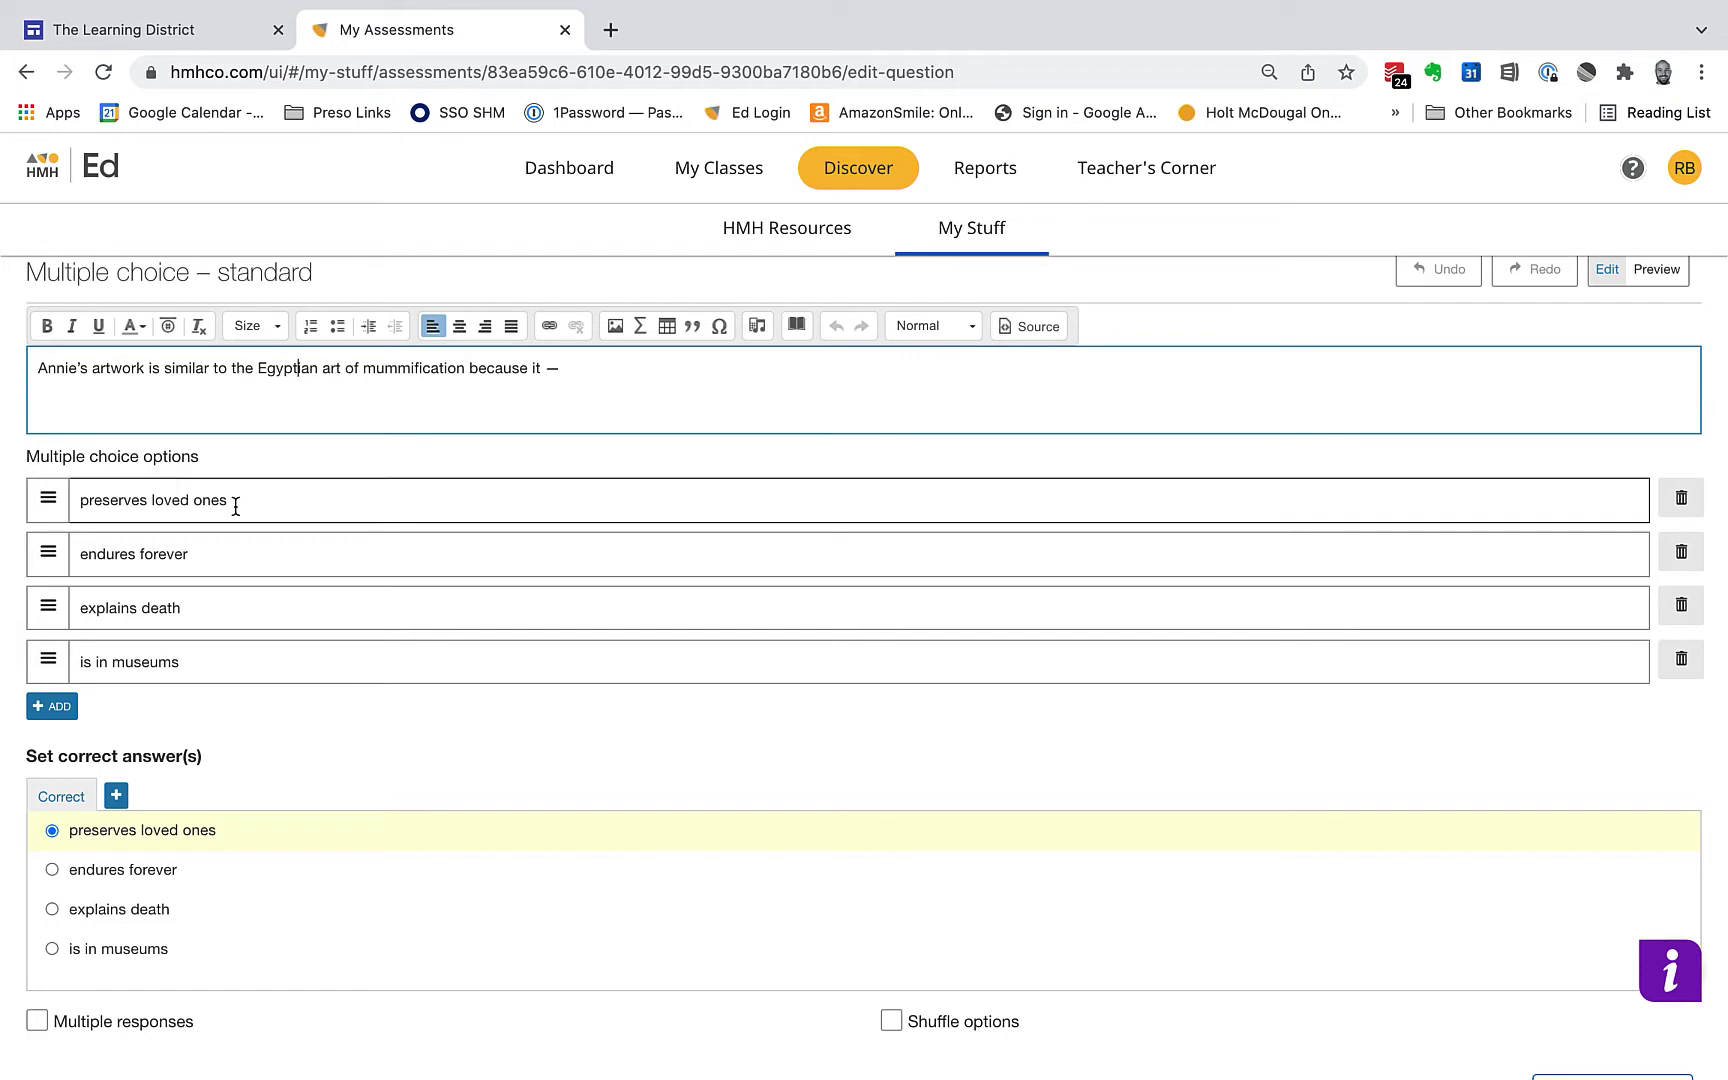
pyautogui.scroll(-1, 231, 501)
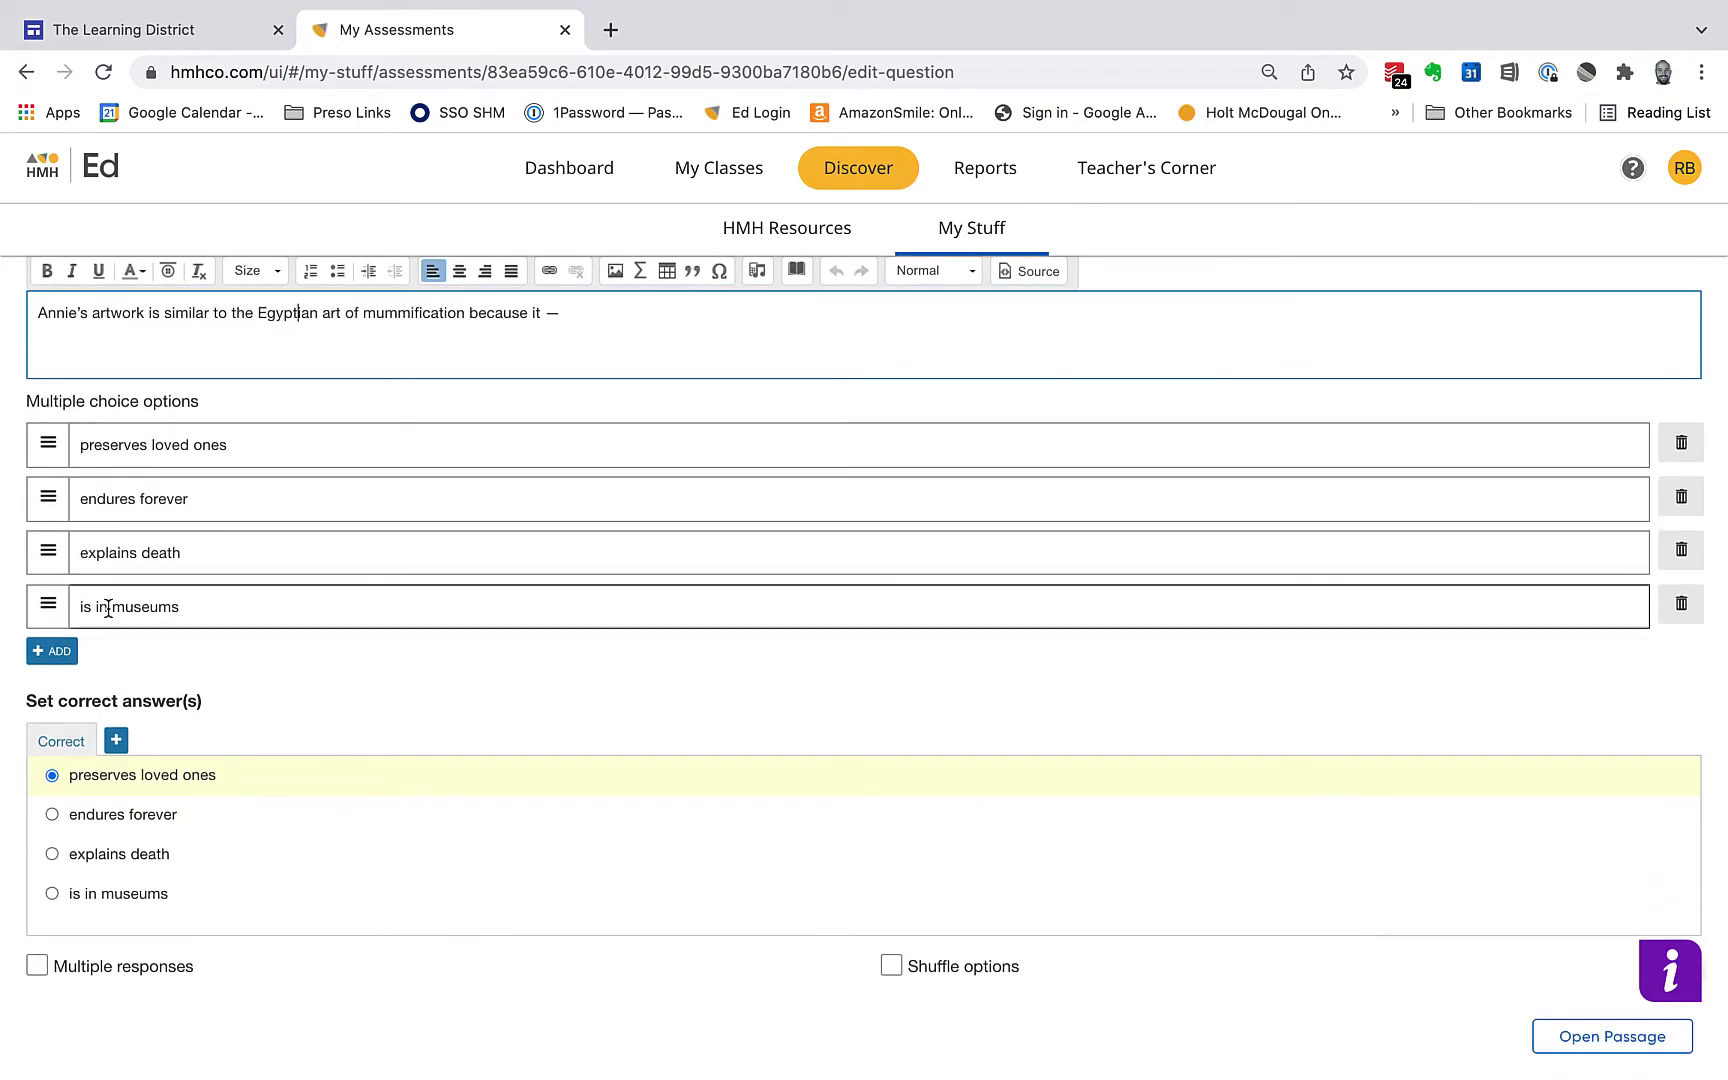
pyautogui.scroll(-1, 108, 609)
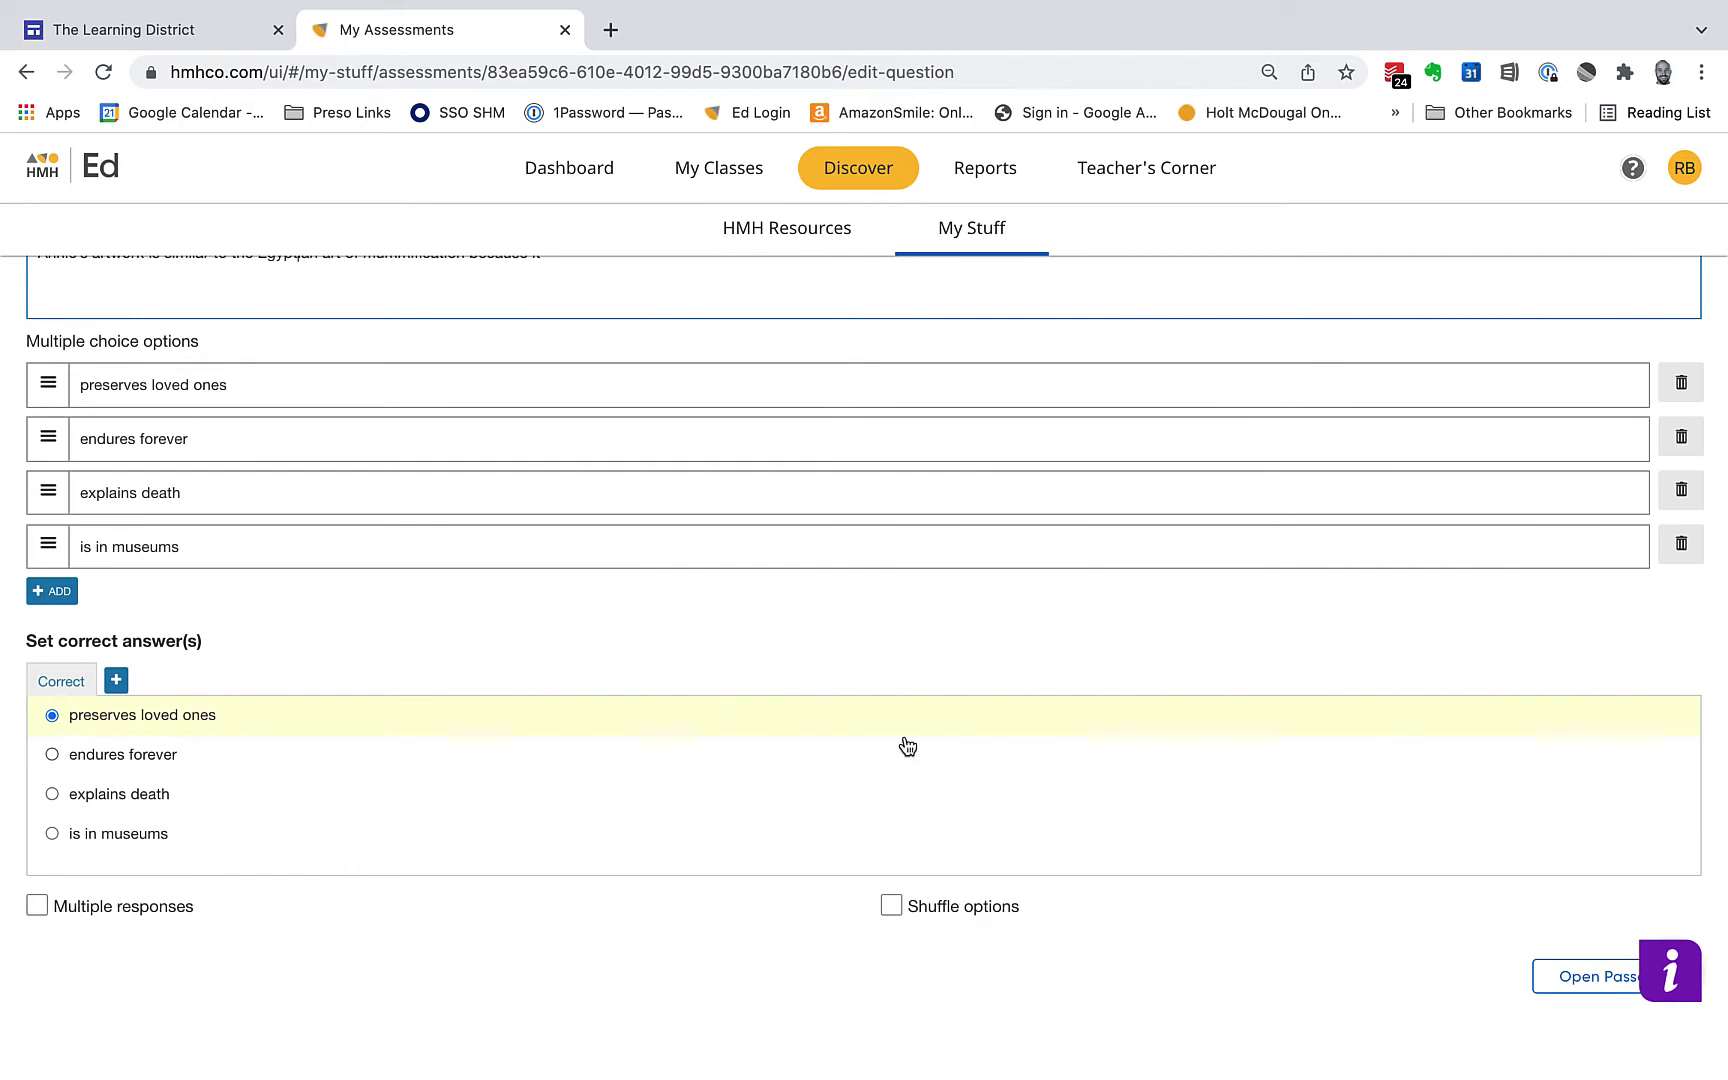
pyautogui.scroll(5, 1155, 717)
pyautogui.scroll(3, 1157, 717)
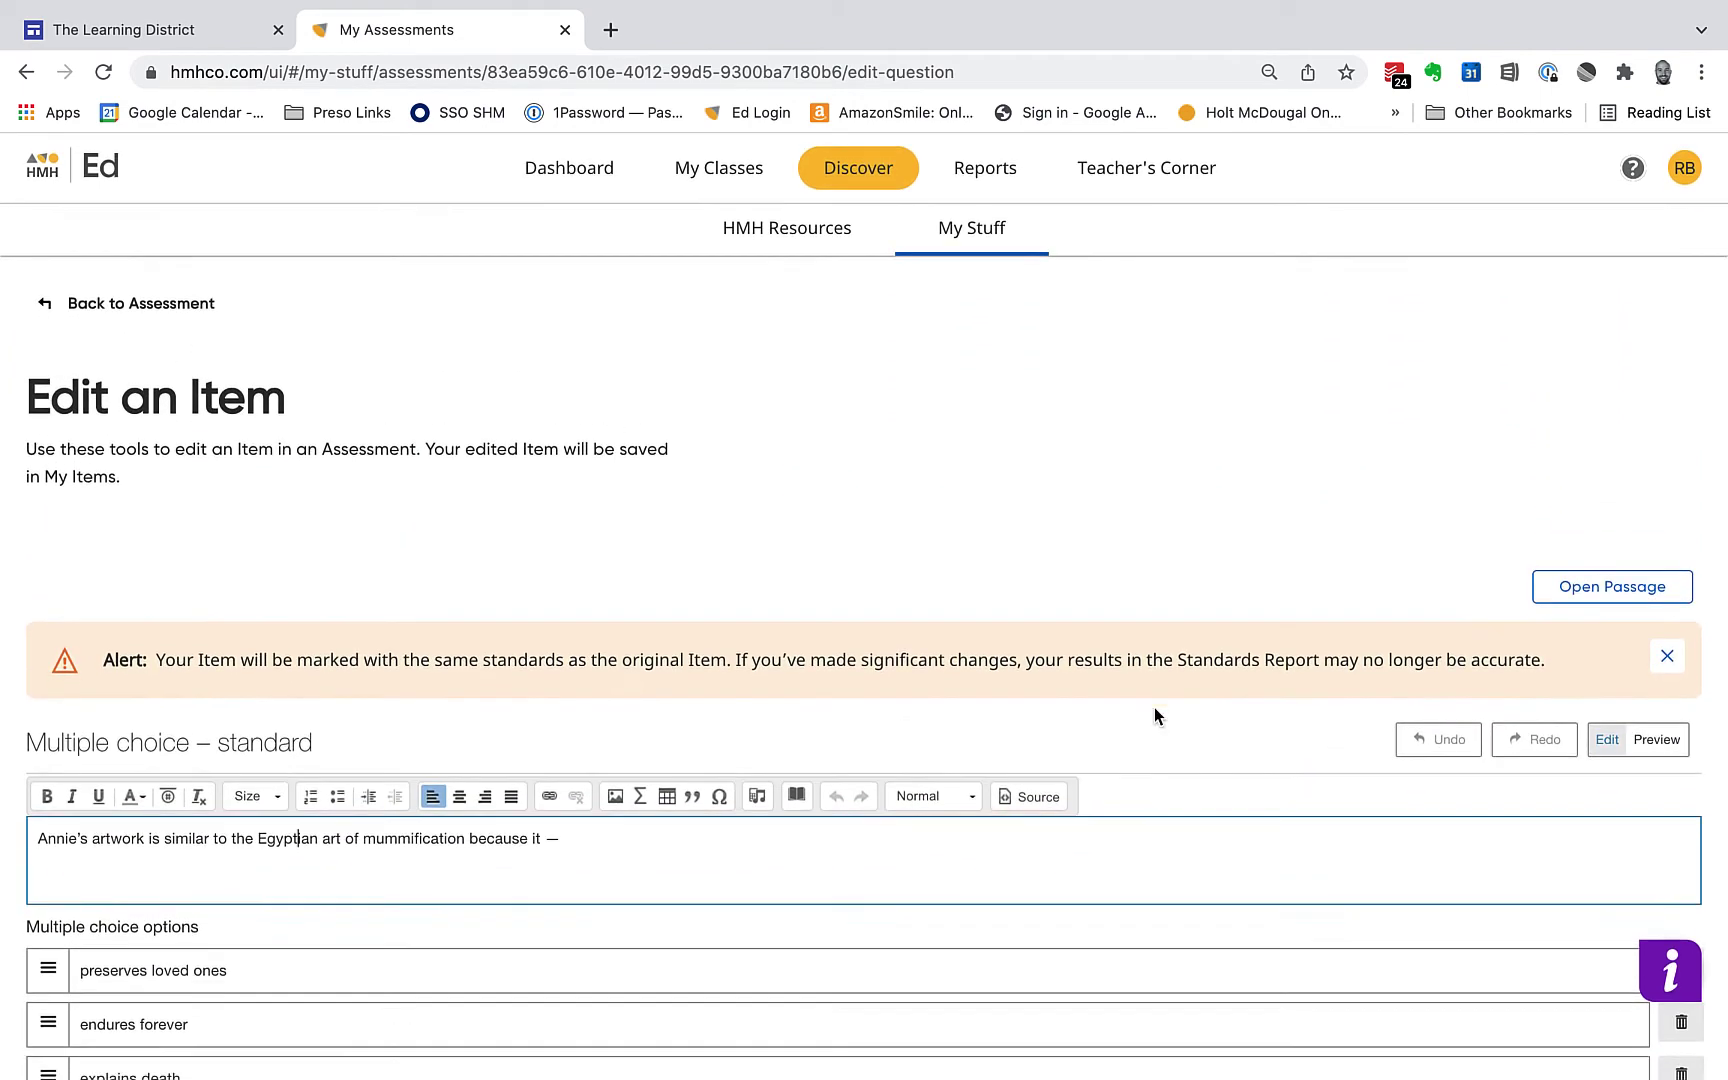
pyautogui.scroll(-4, 1154, 707)
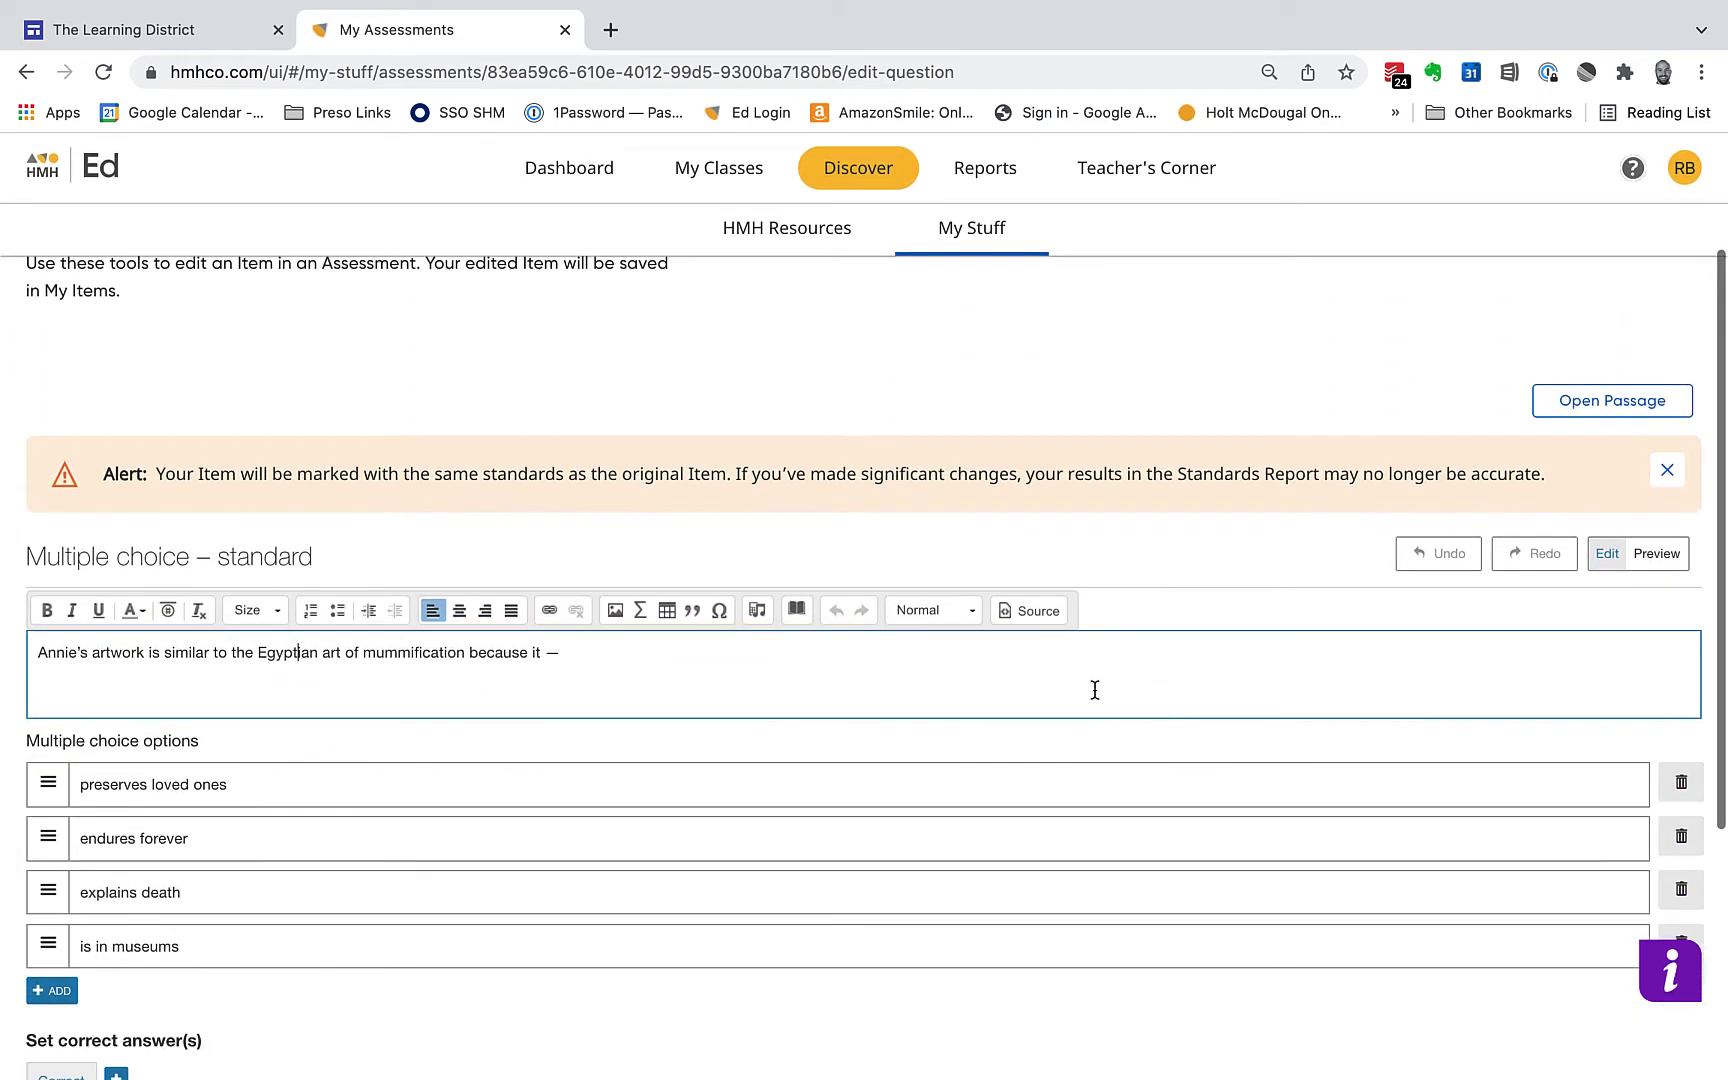
pyautogui.click(575, 494)
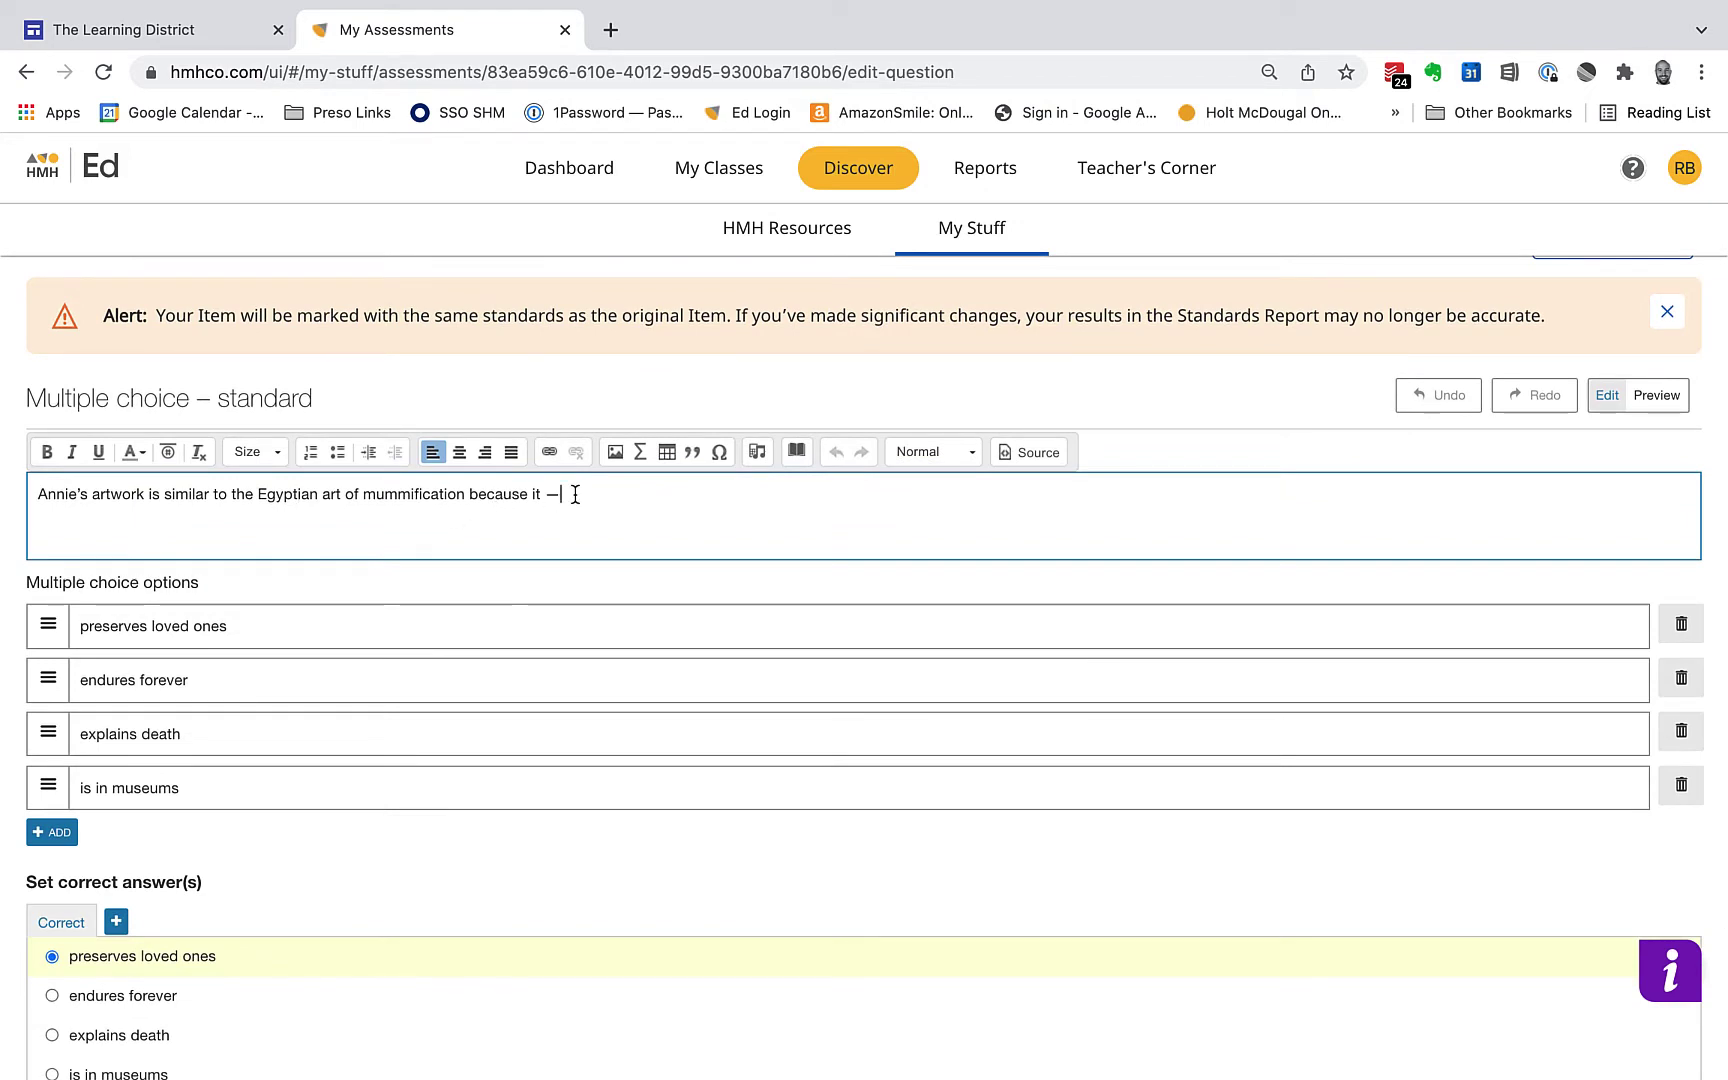
pyautogui.write('make ')
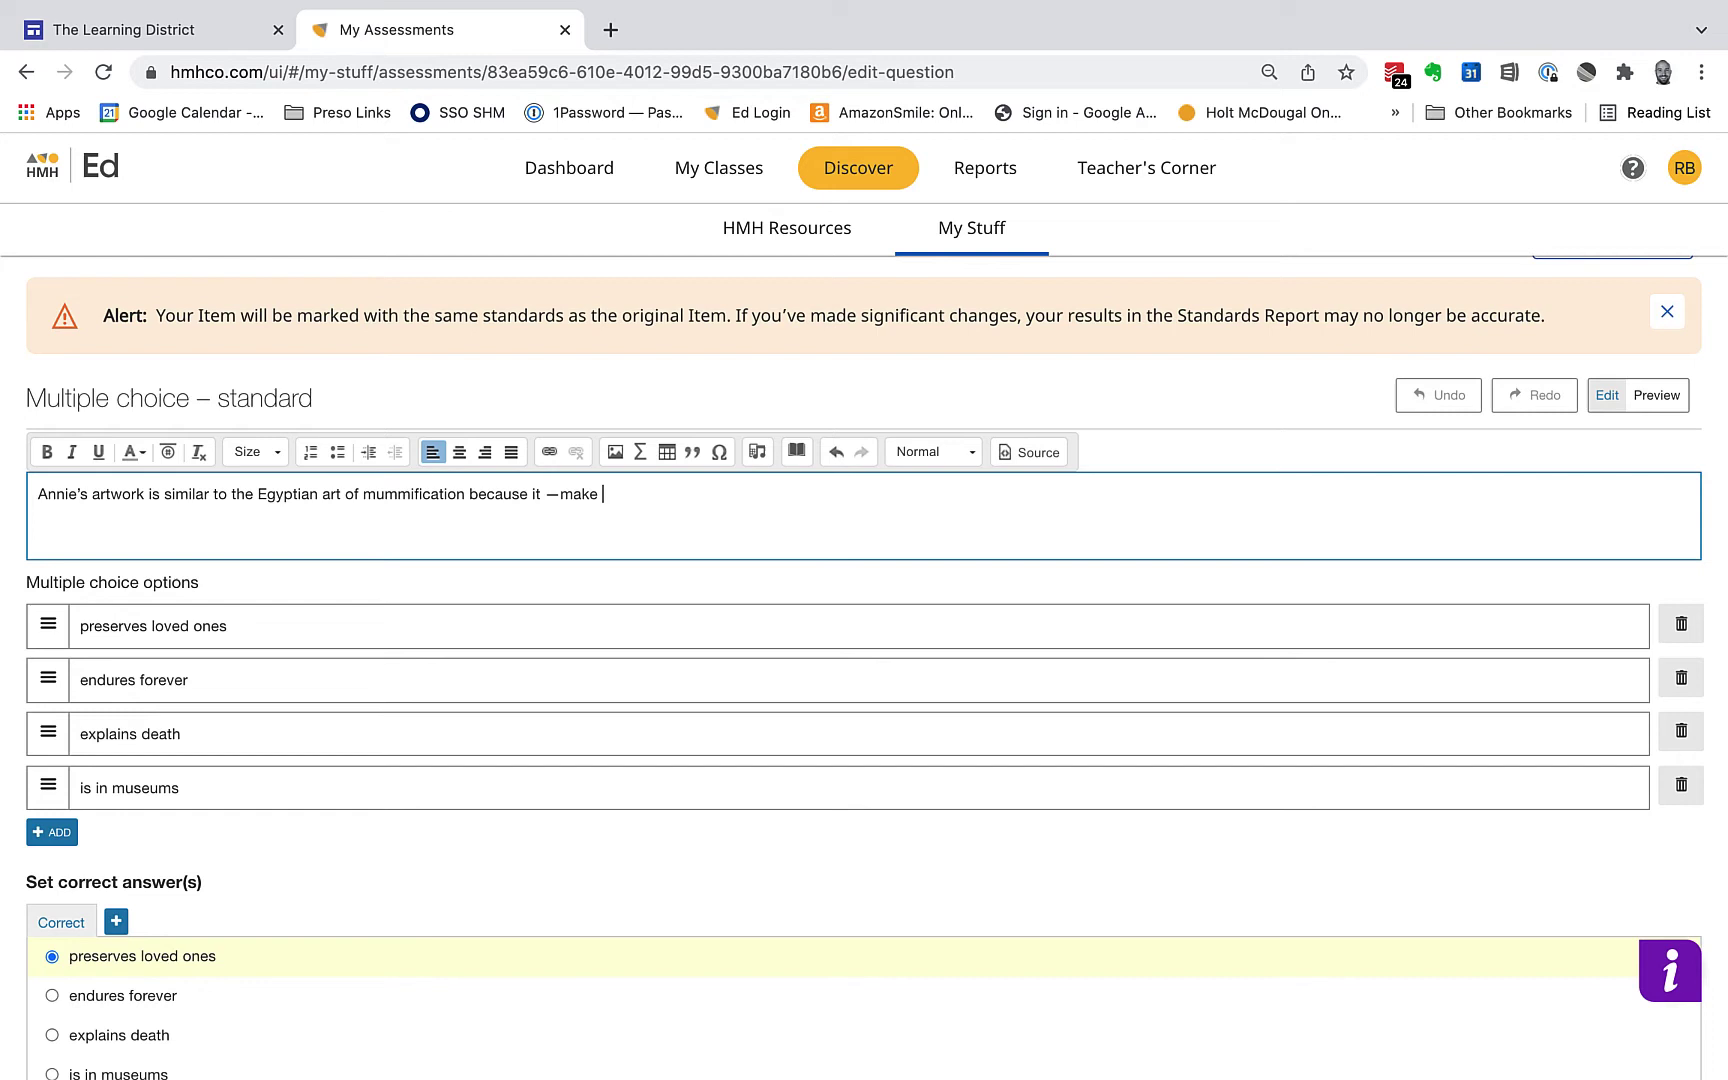
pyautogui.write('sense.')
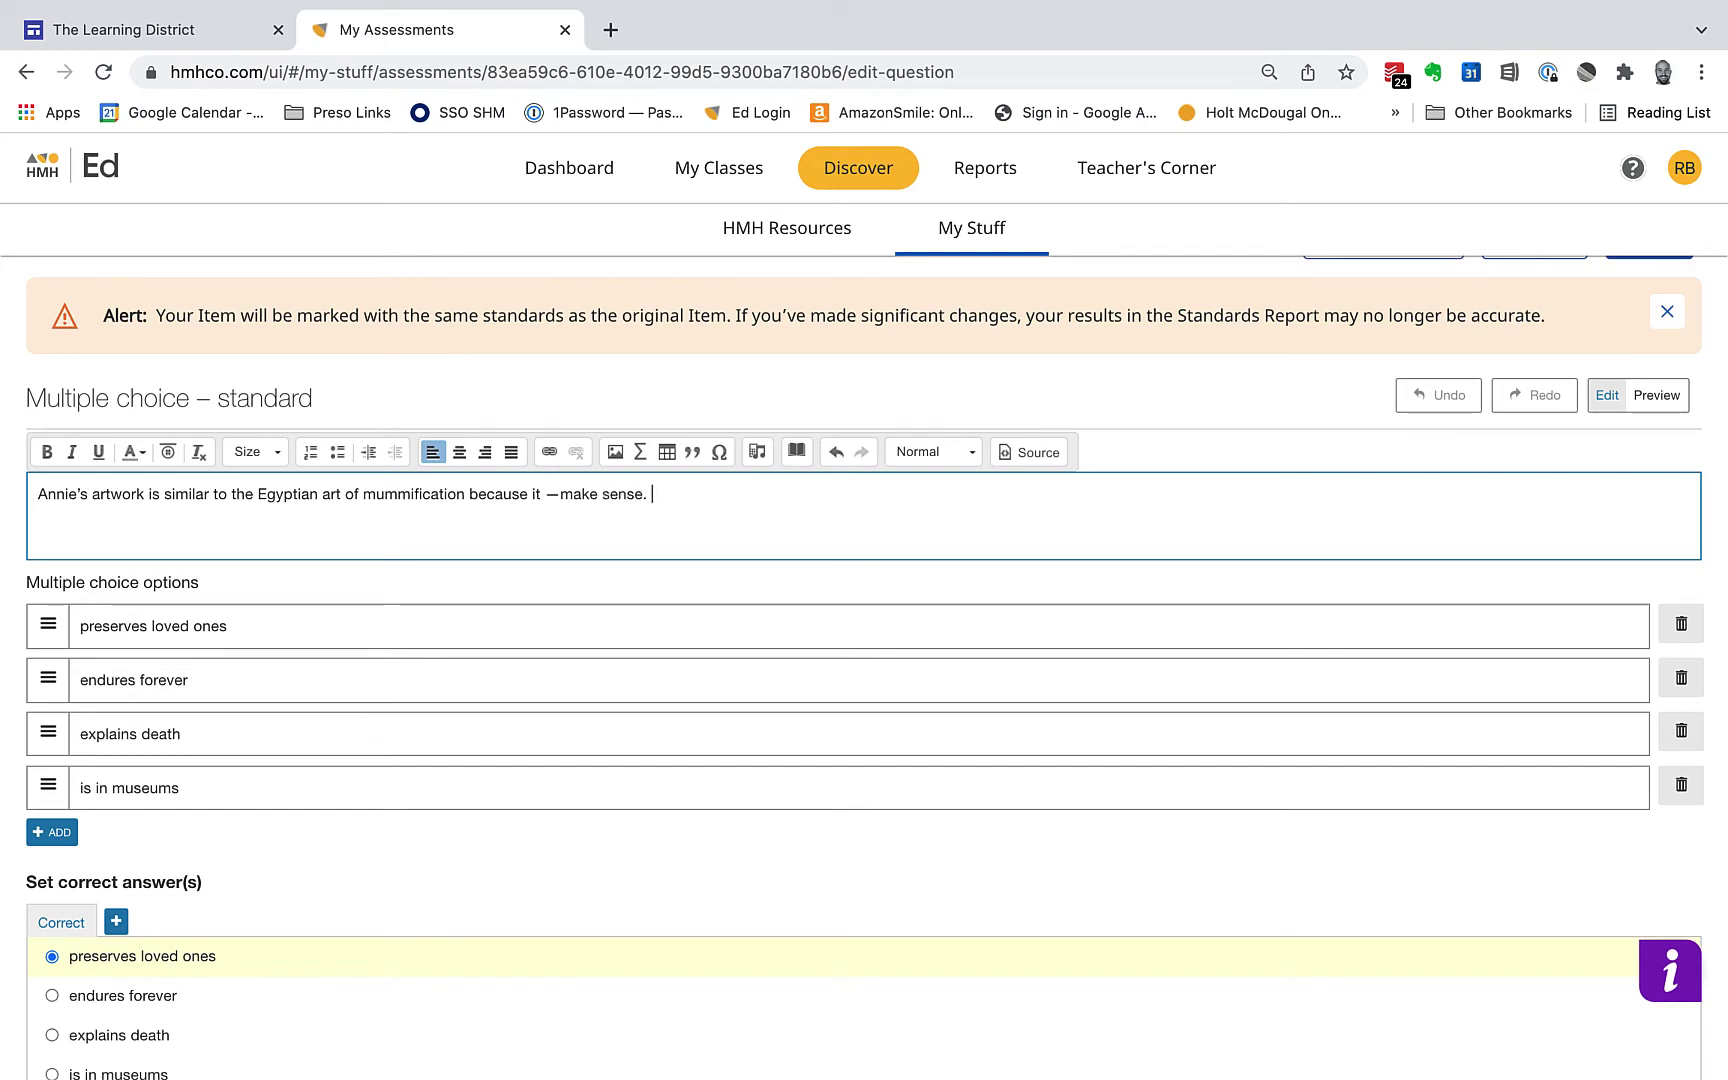
pyautogui.scroll(-3, 1250, 800)
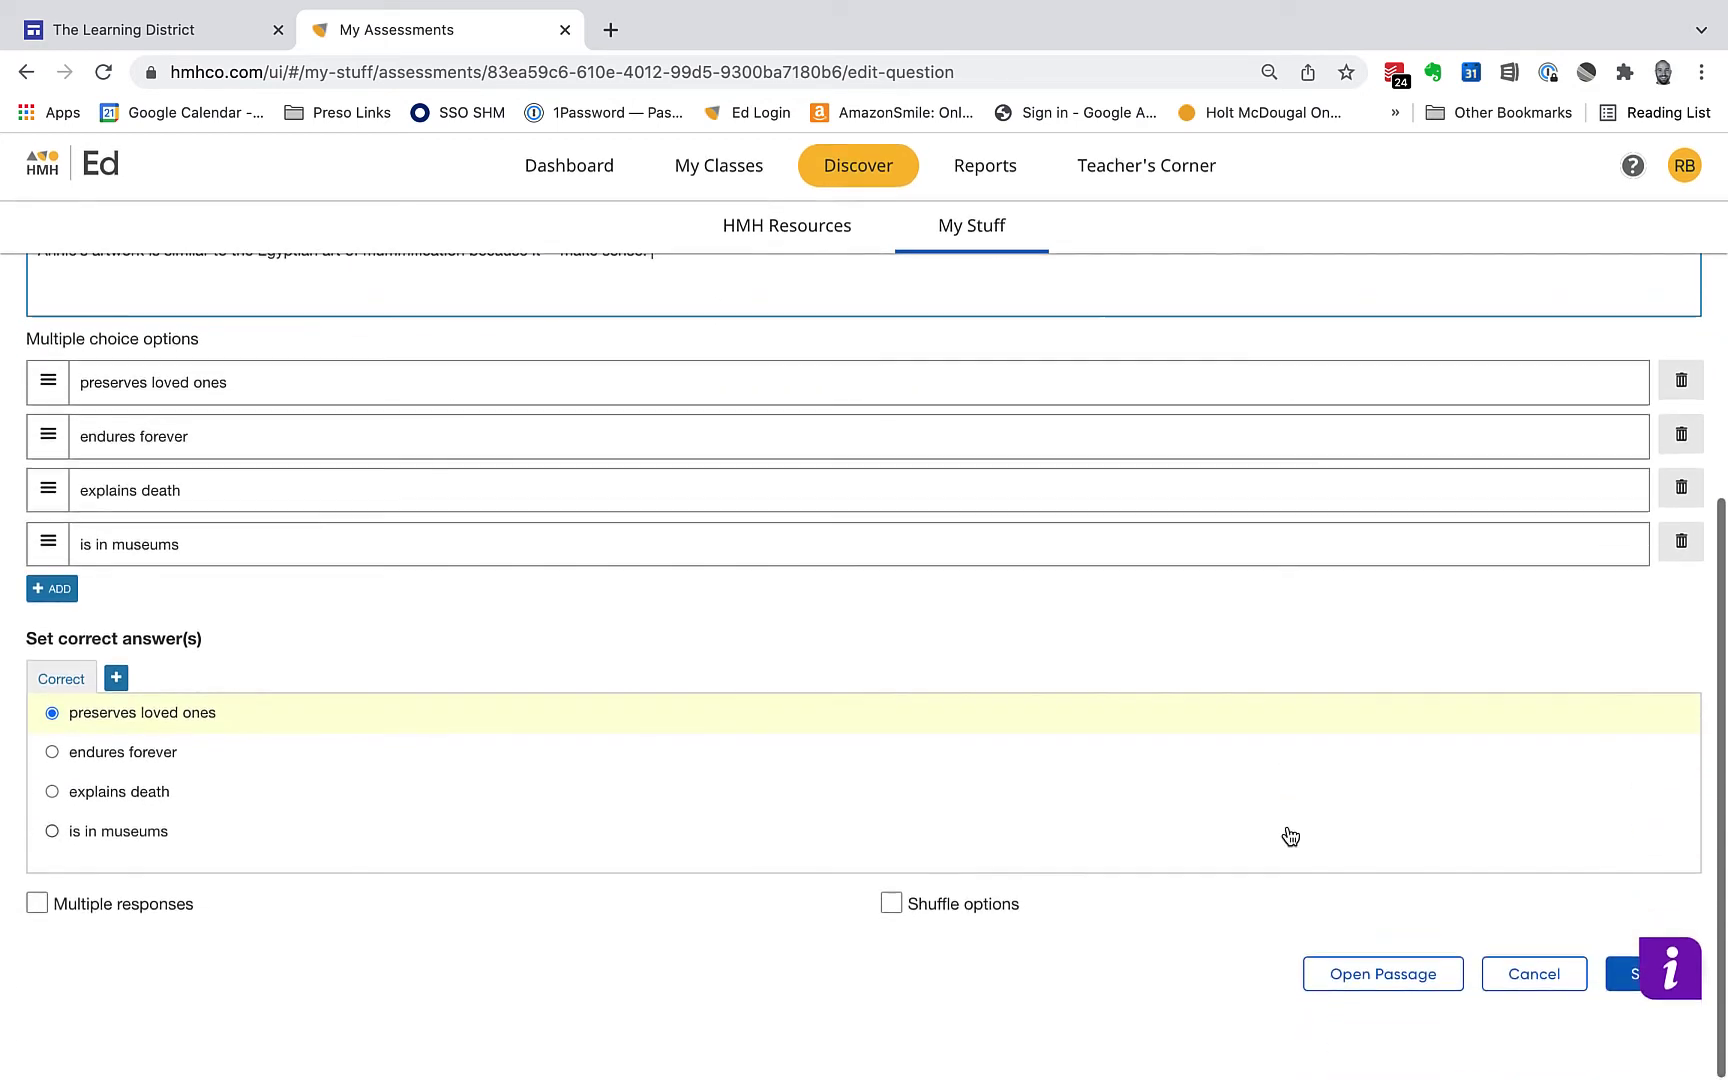
# - Save the edited Annie's artwork question and check item 3's new wording
pyautogui.click(1620, 978)
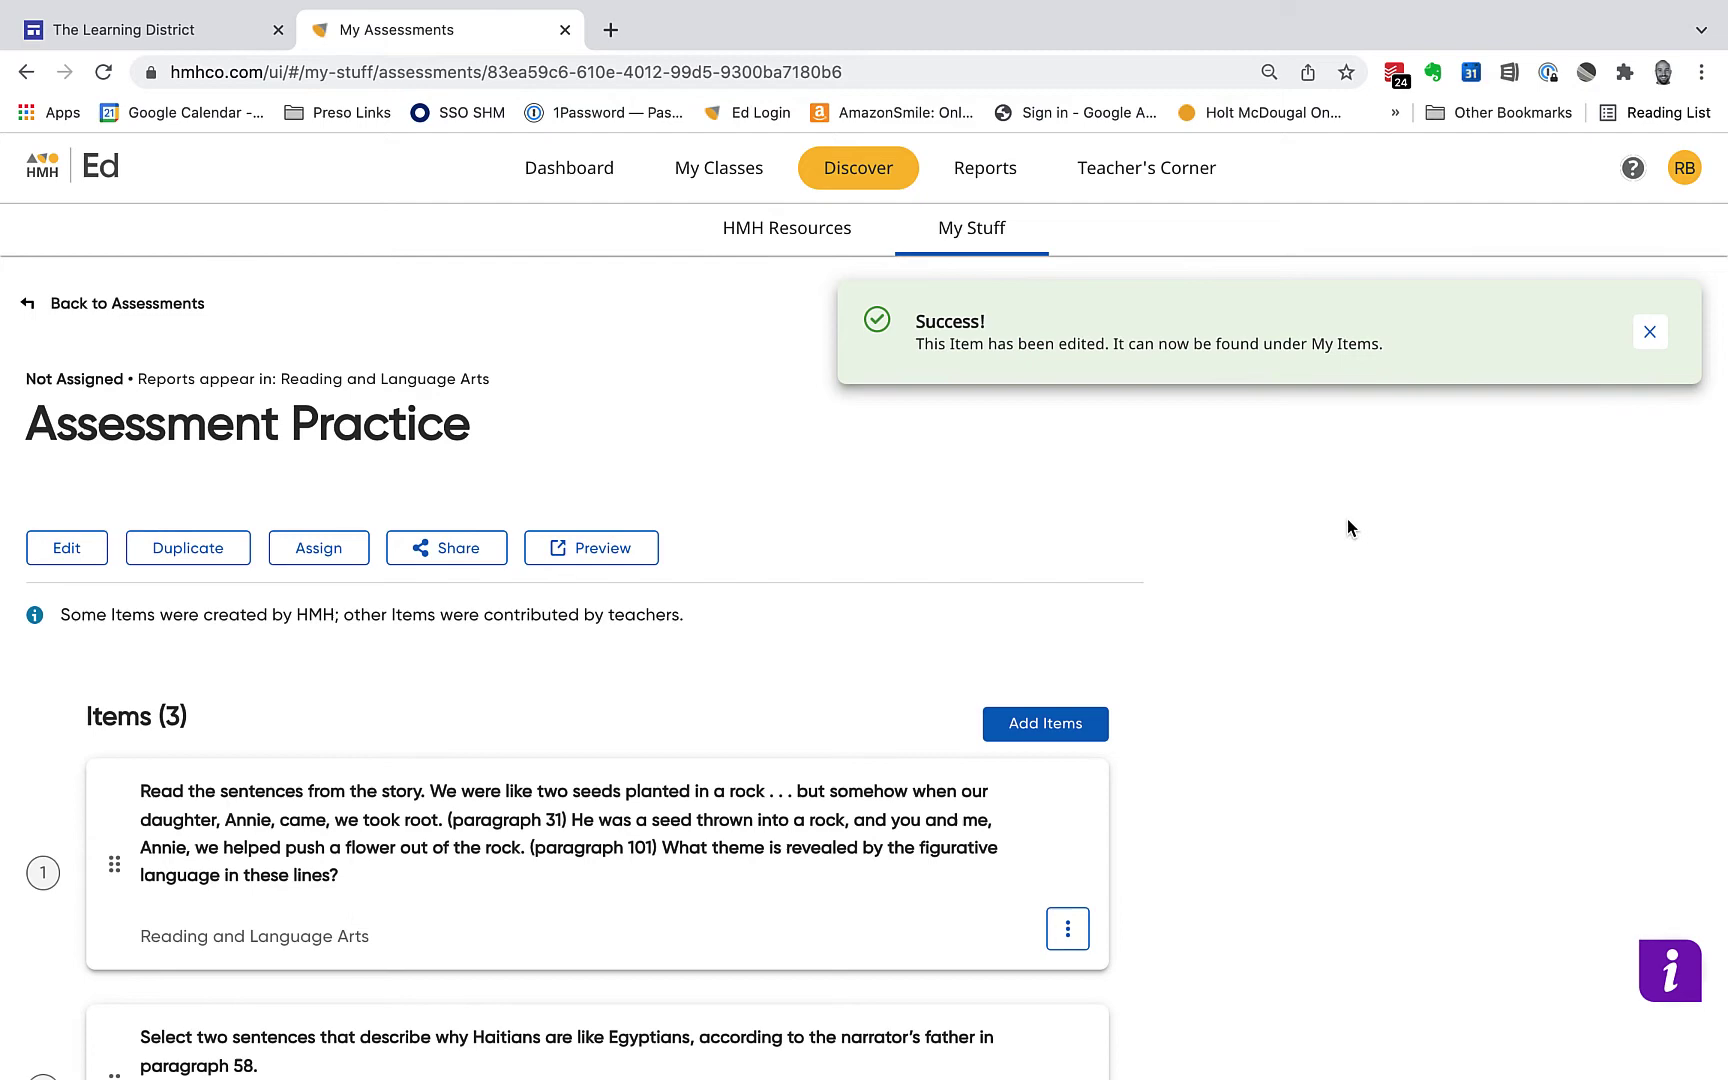
pyautogui.click(1652, 334)
pyautogui.scroll(-3, 1461, 634)
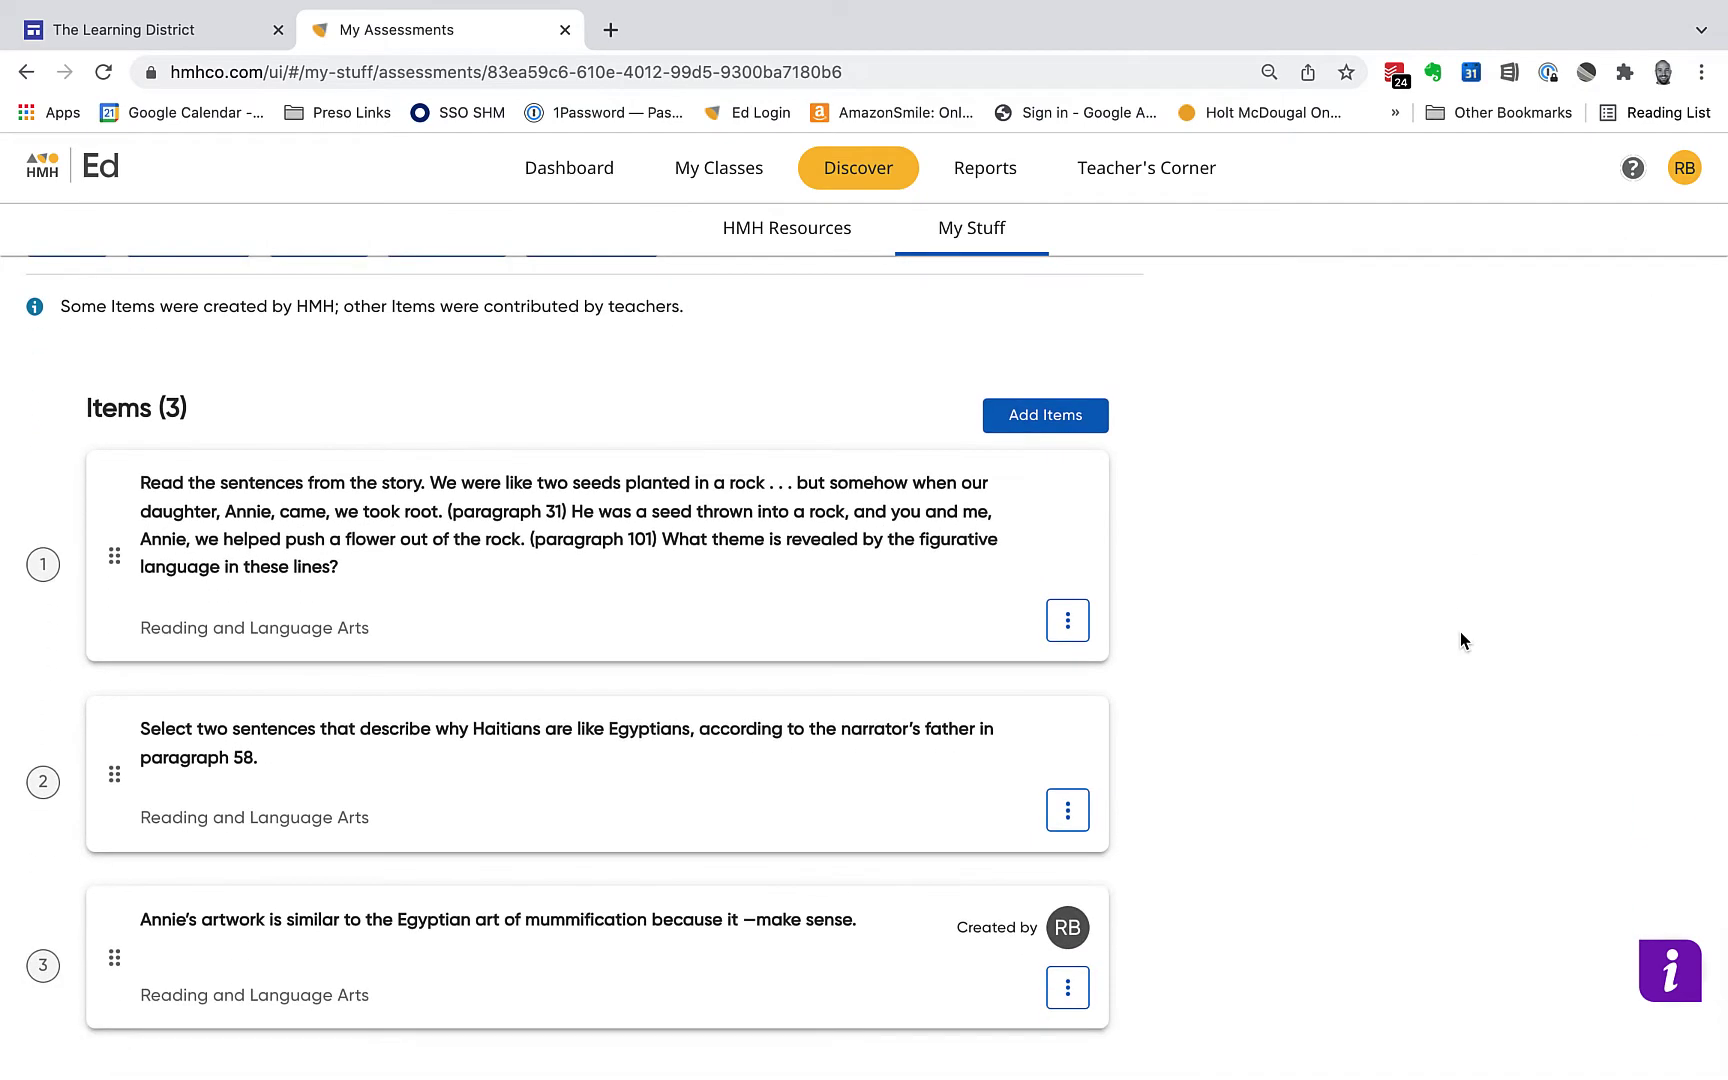
pyautogui.moveTo(1111, 895)
pyautogui.scroll(3, 1372, 574)
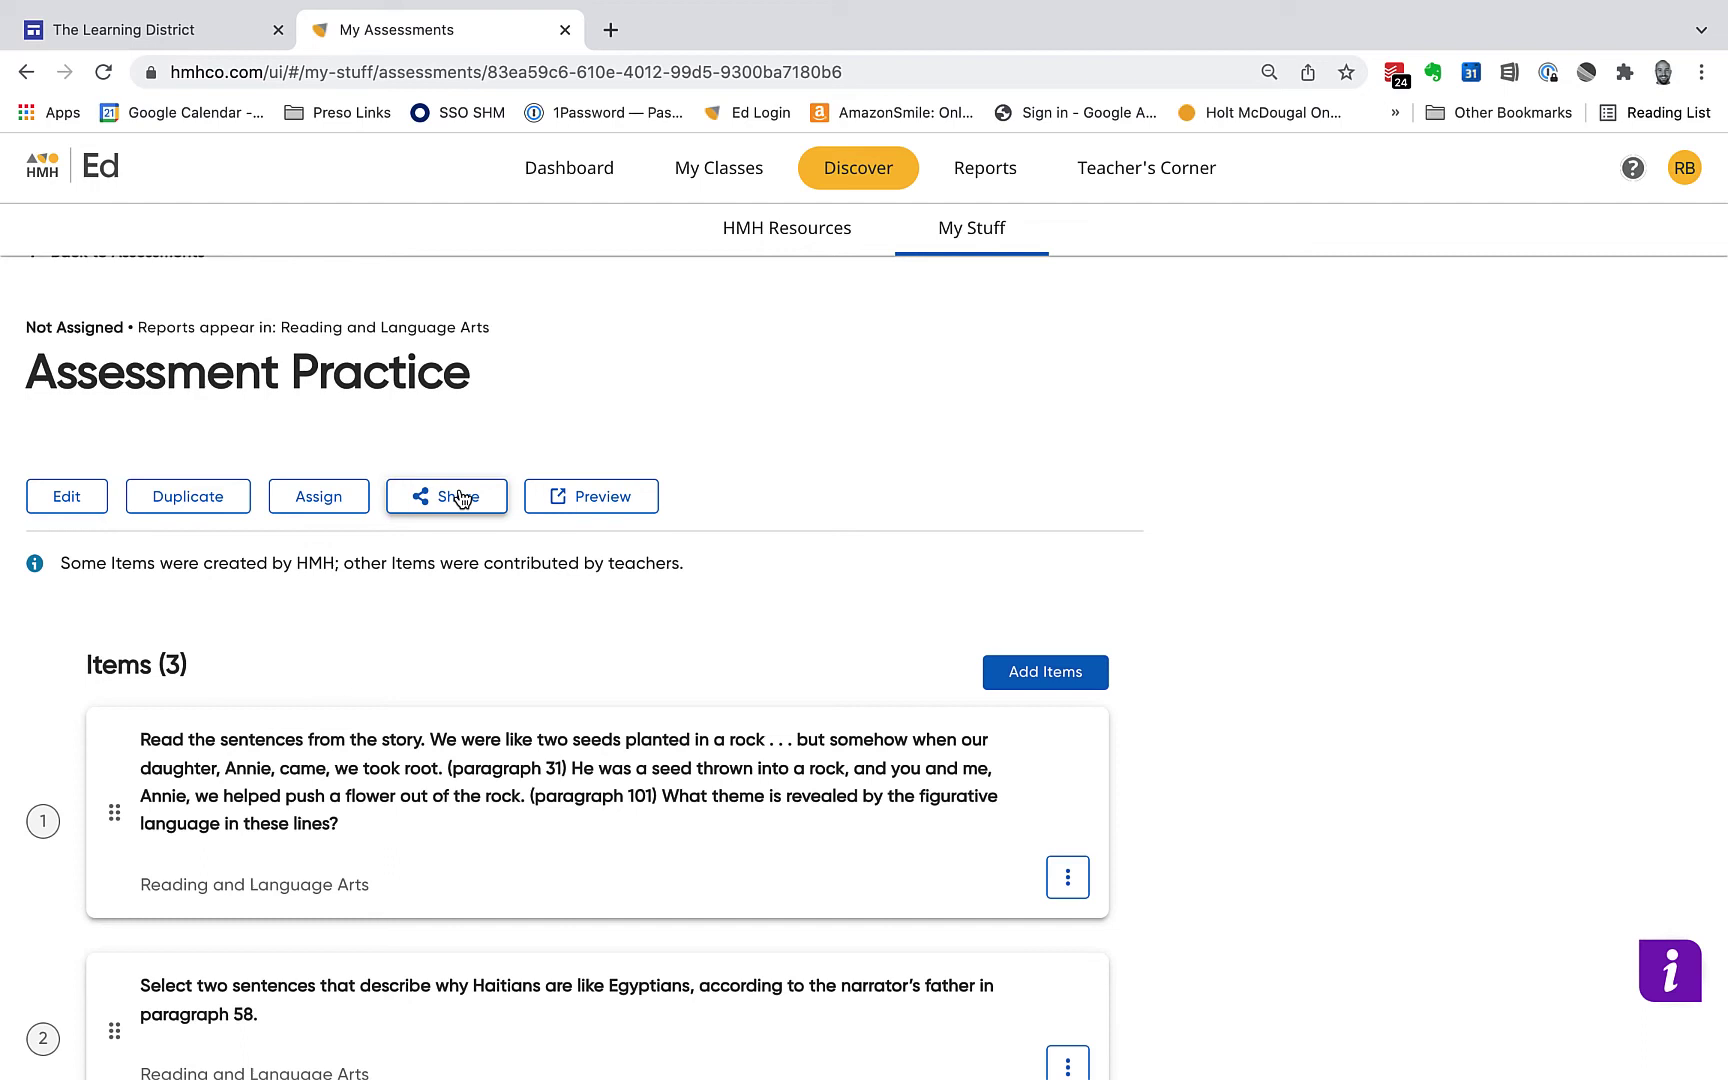
pyautogui.scroll(1, 459, 497)
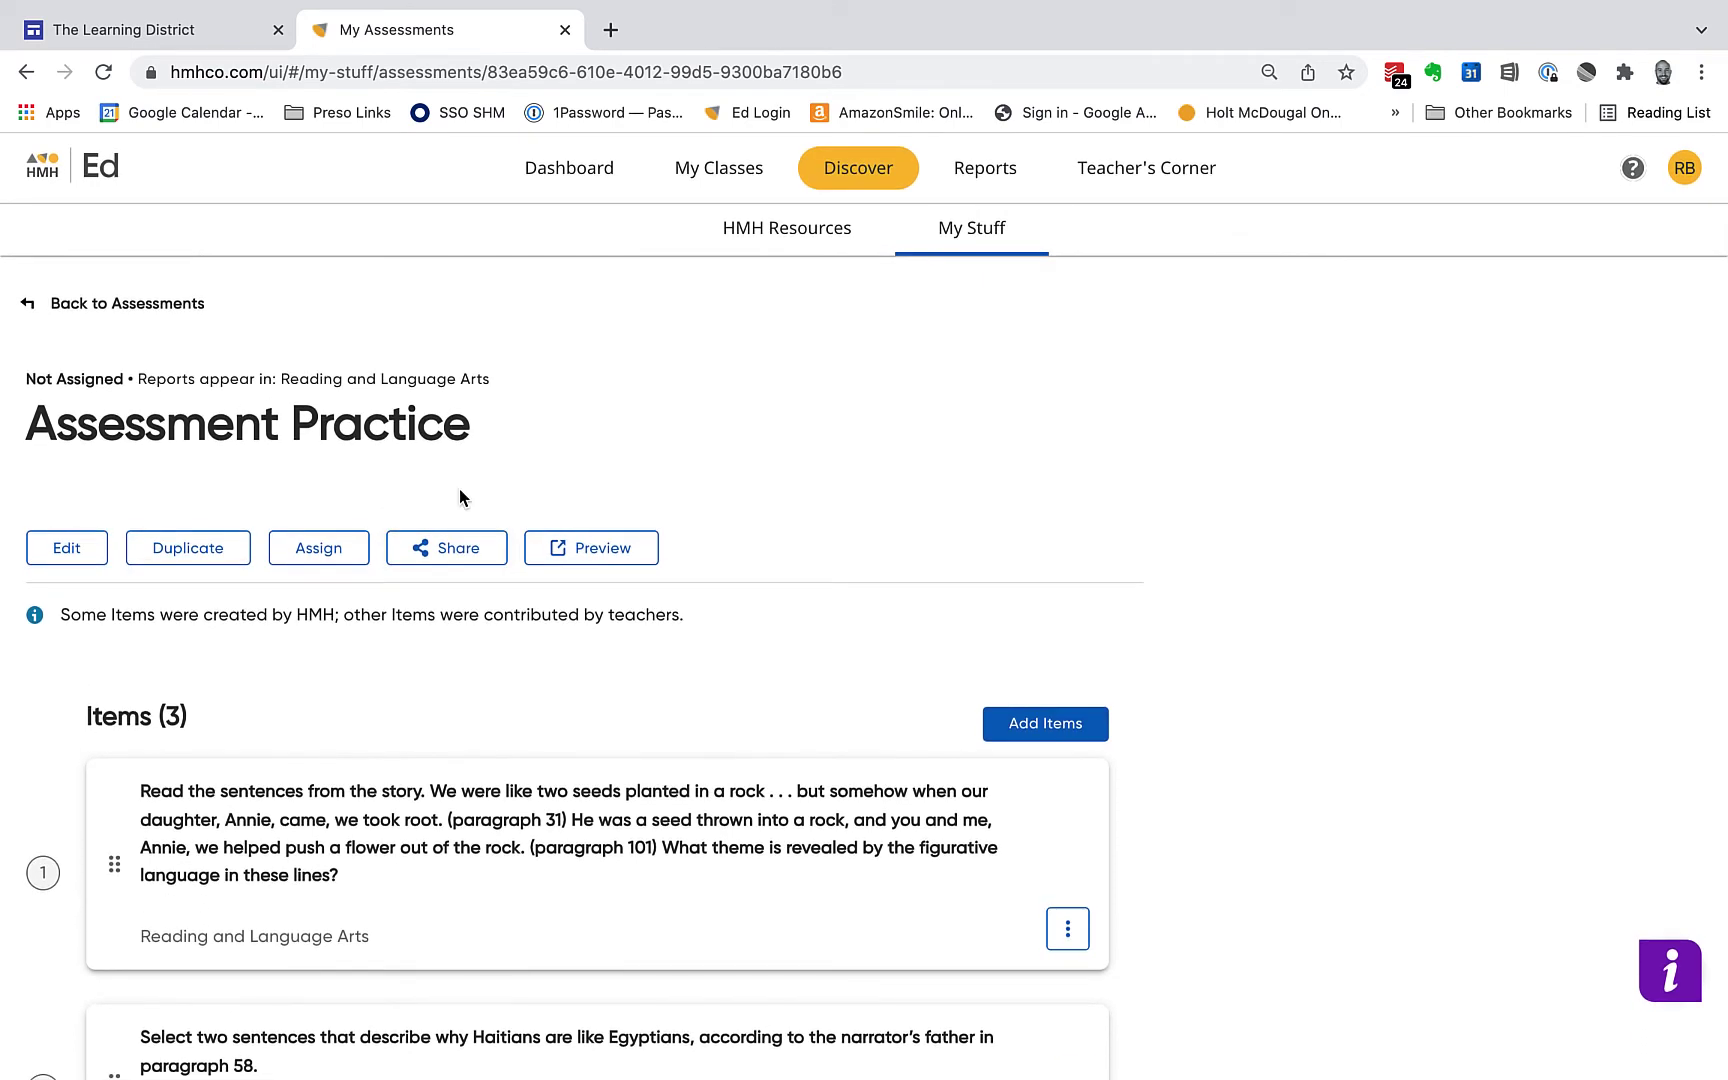
# - Go to My Items and look over the 16 saved items, edited question on top
pyautogui.click(169, 320)
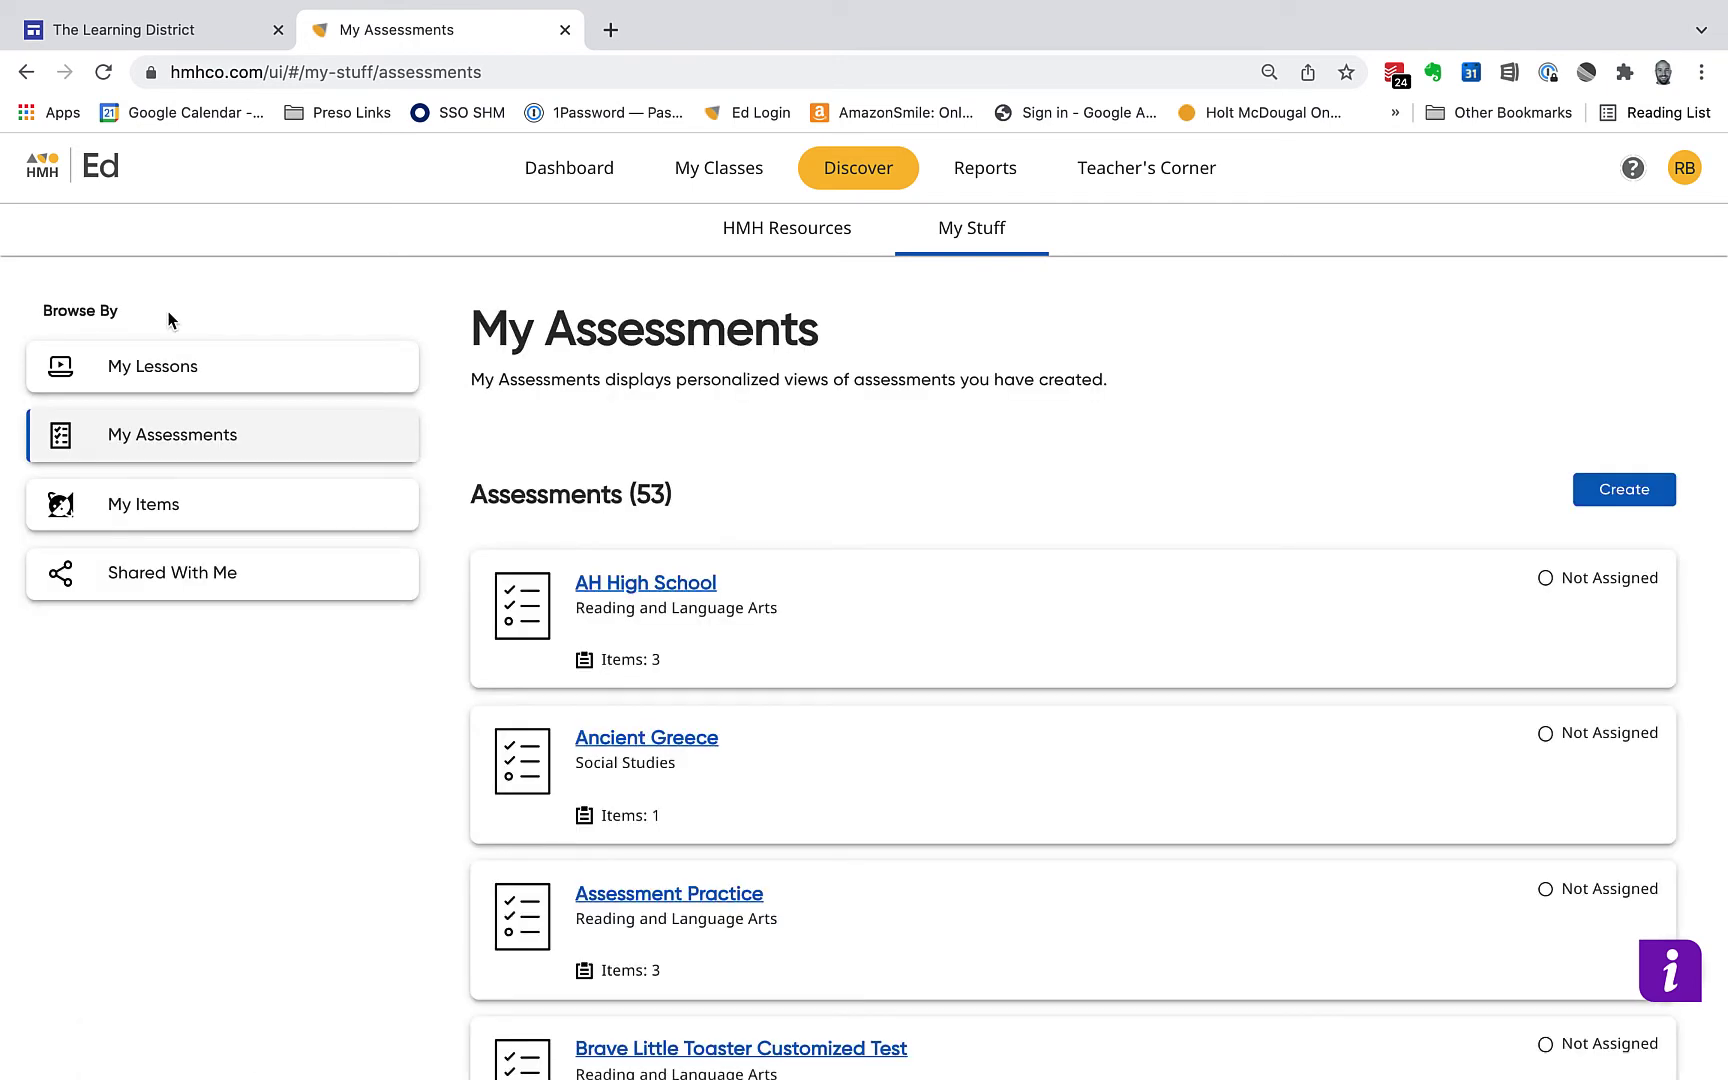
pyautogui.click(158, 512)
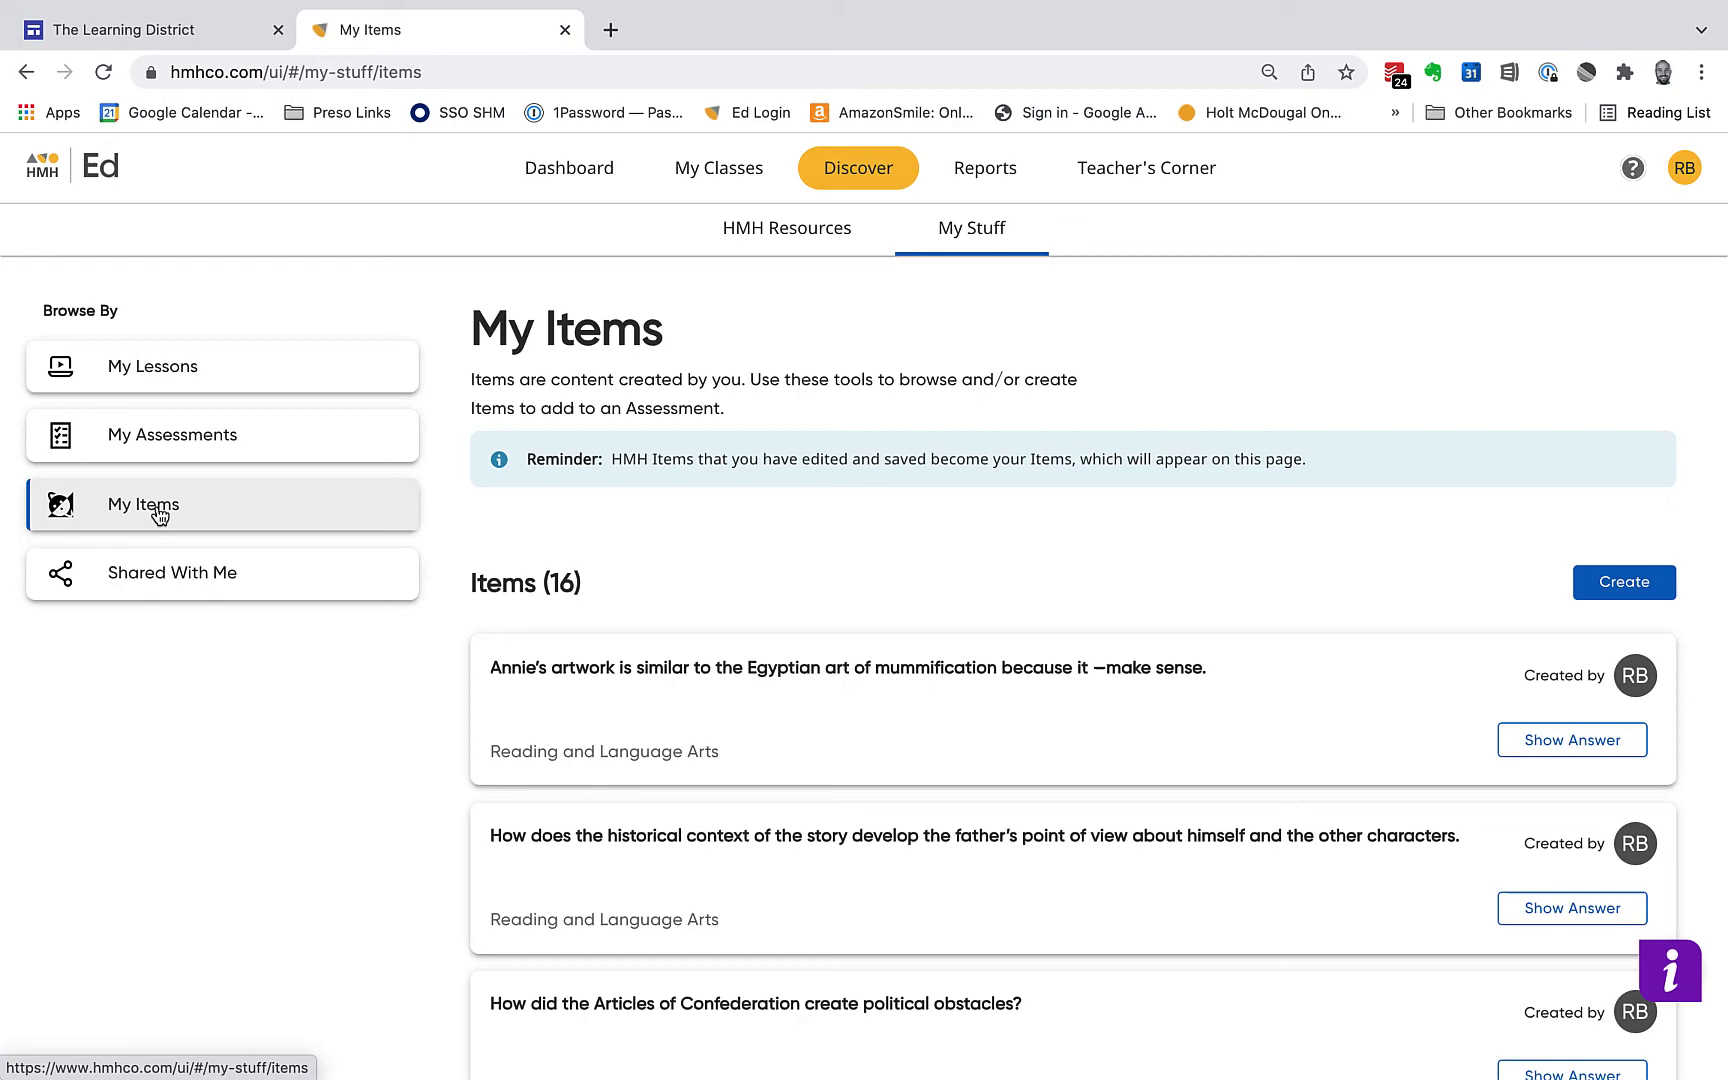
pyautogui.scroll(-1, 817, 567)
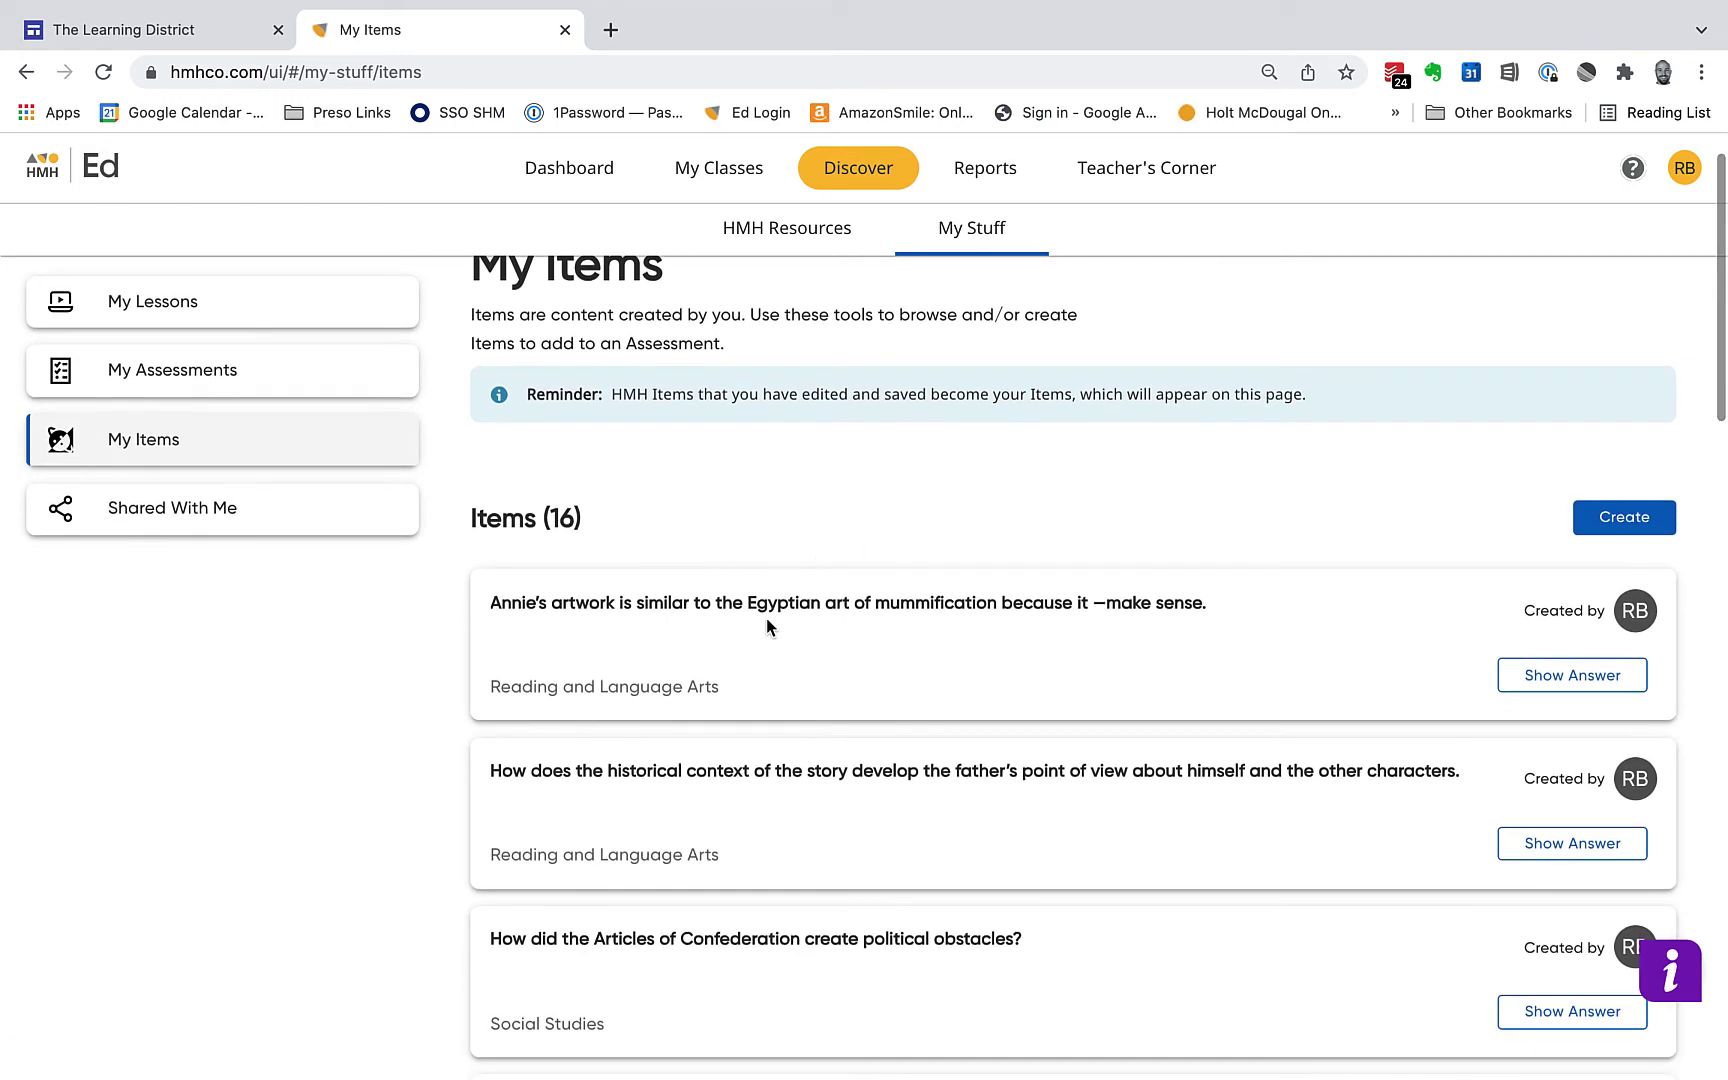
pyautogui.scroll(-2, 767, 621)
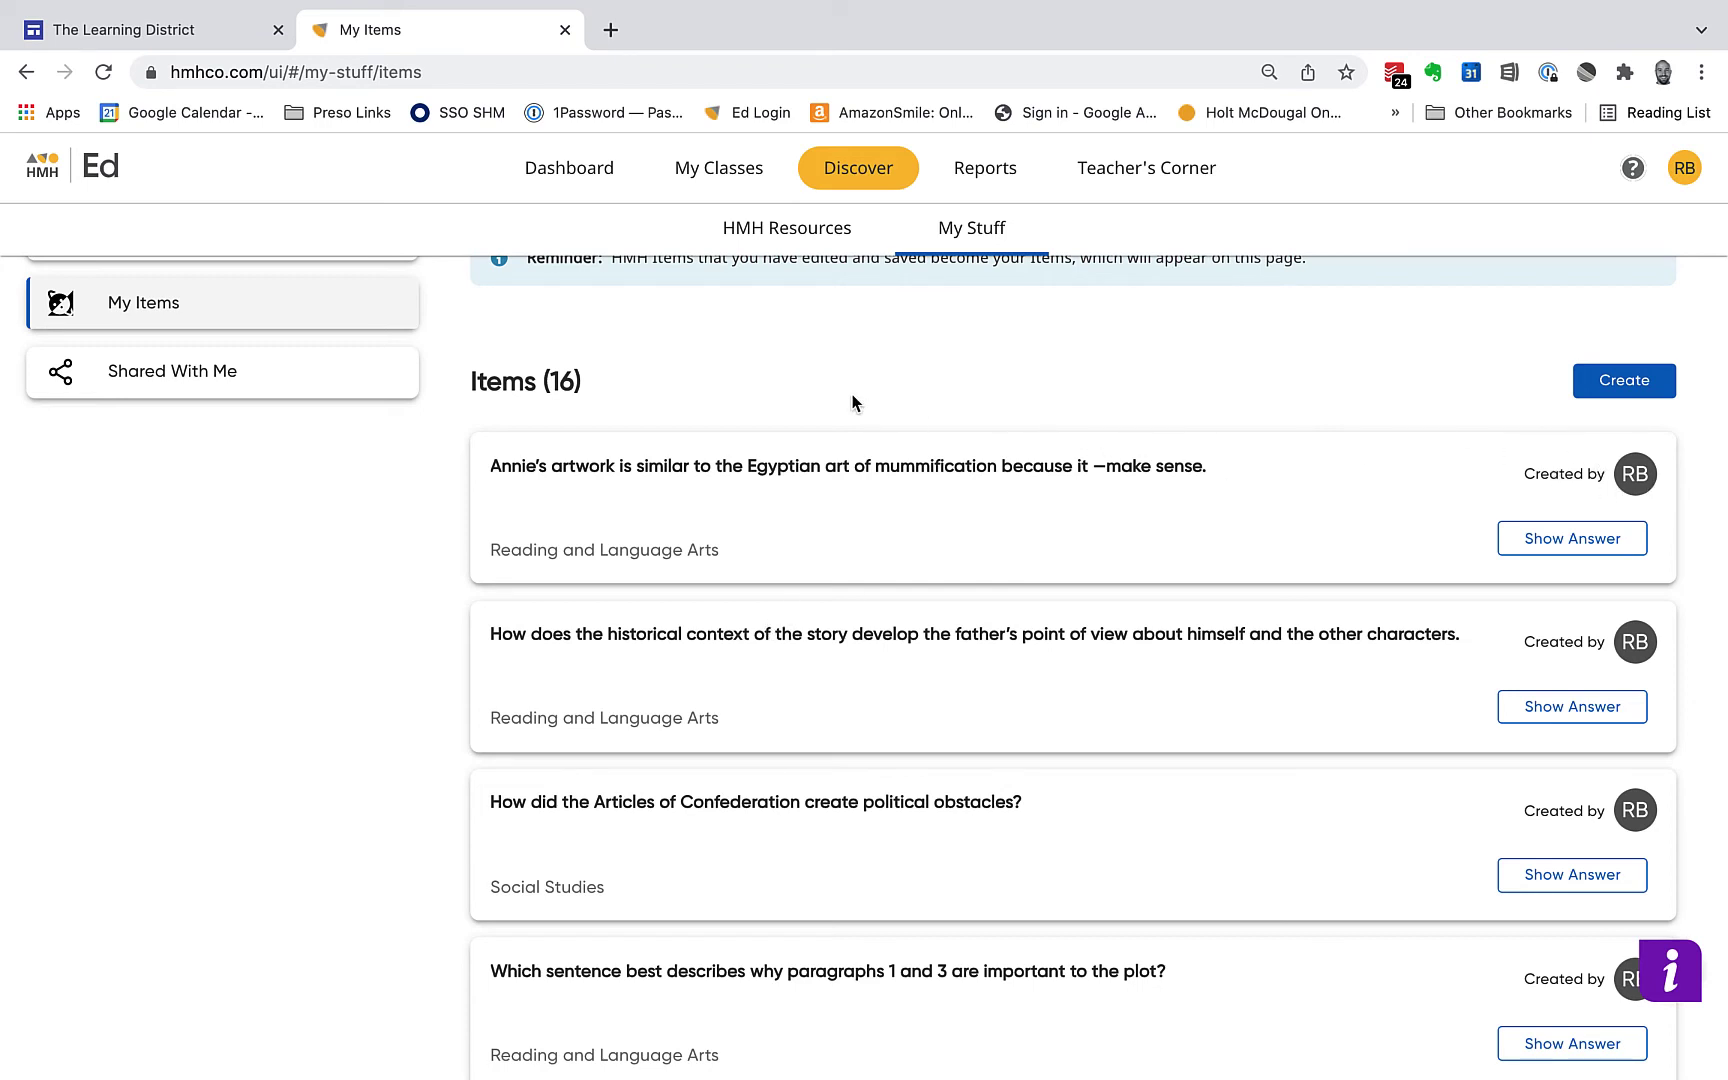
pyautogui.scroll(3, 852, 403)
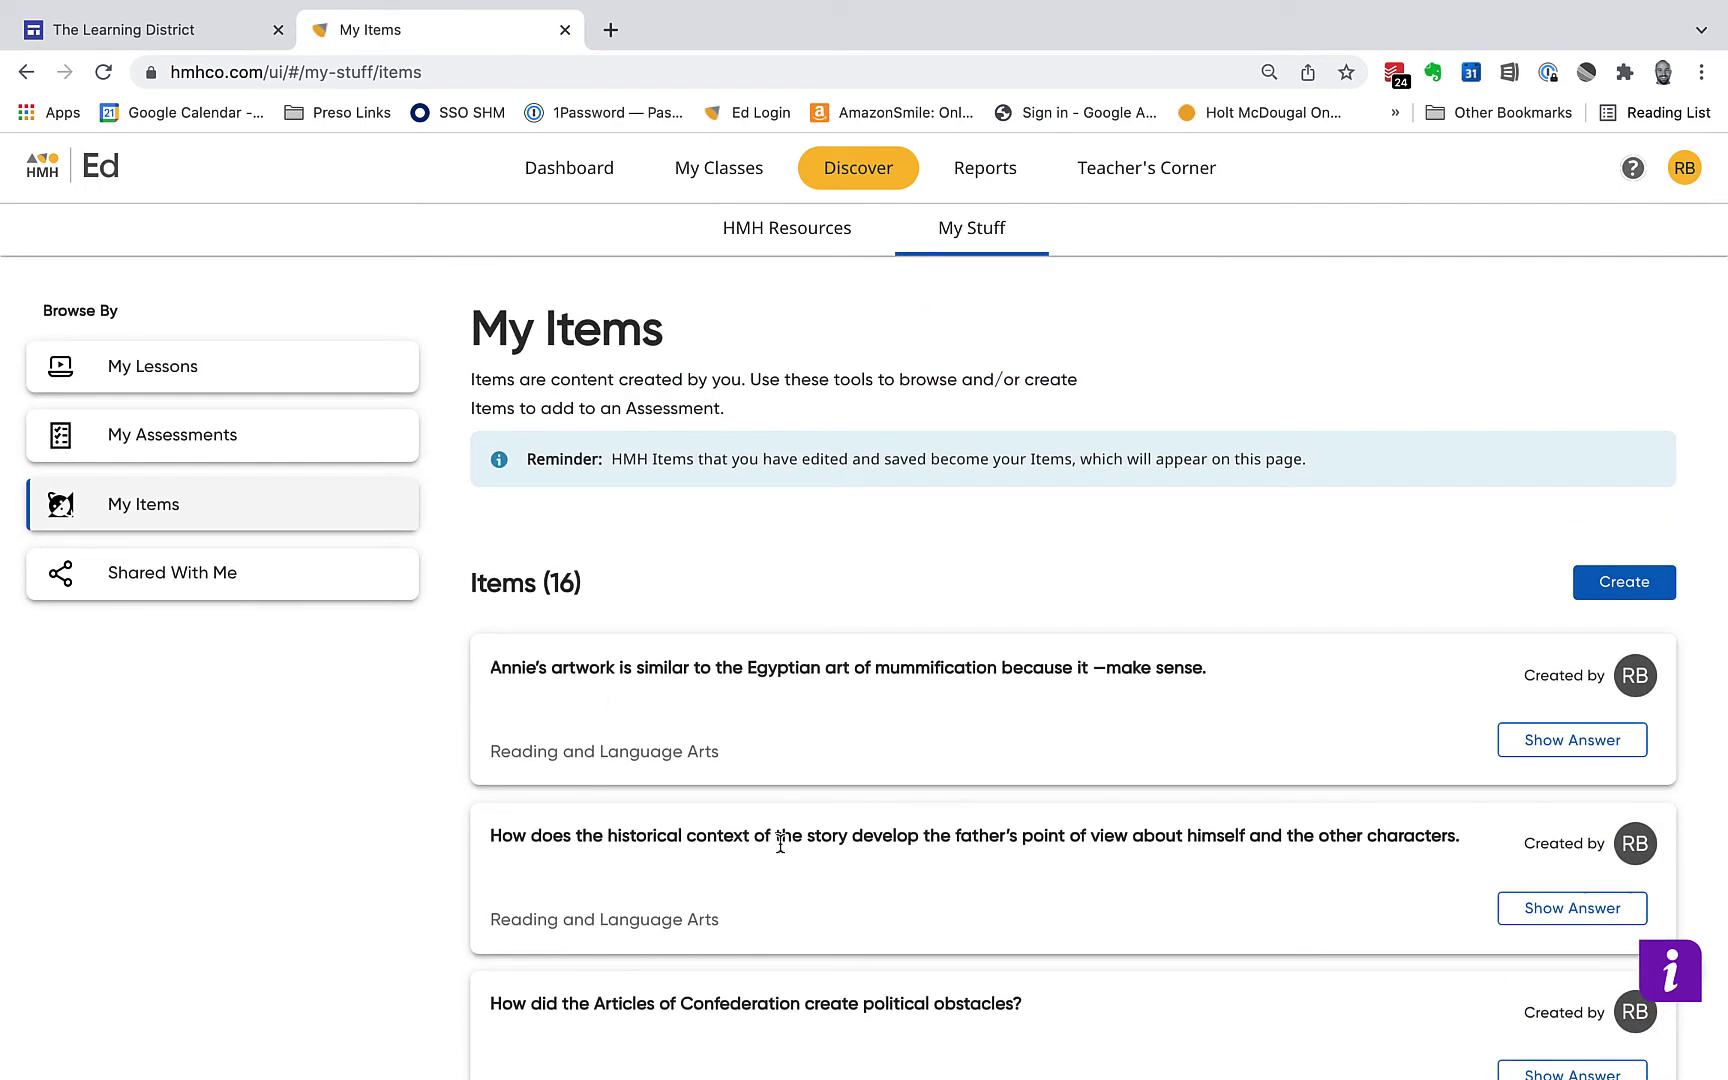
pyautogui.scroll(-1, 780, 843)
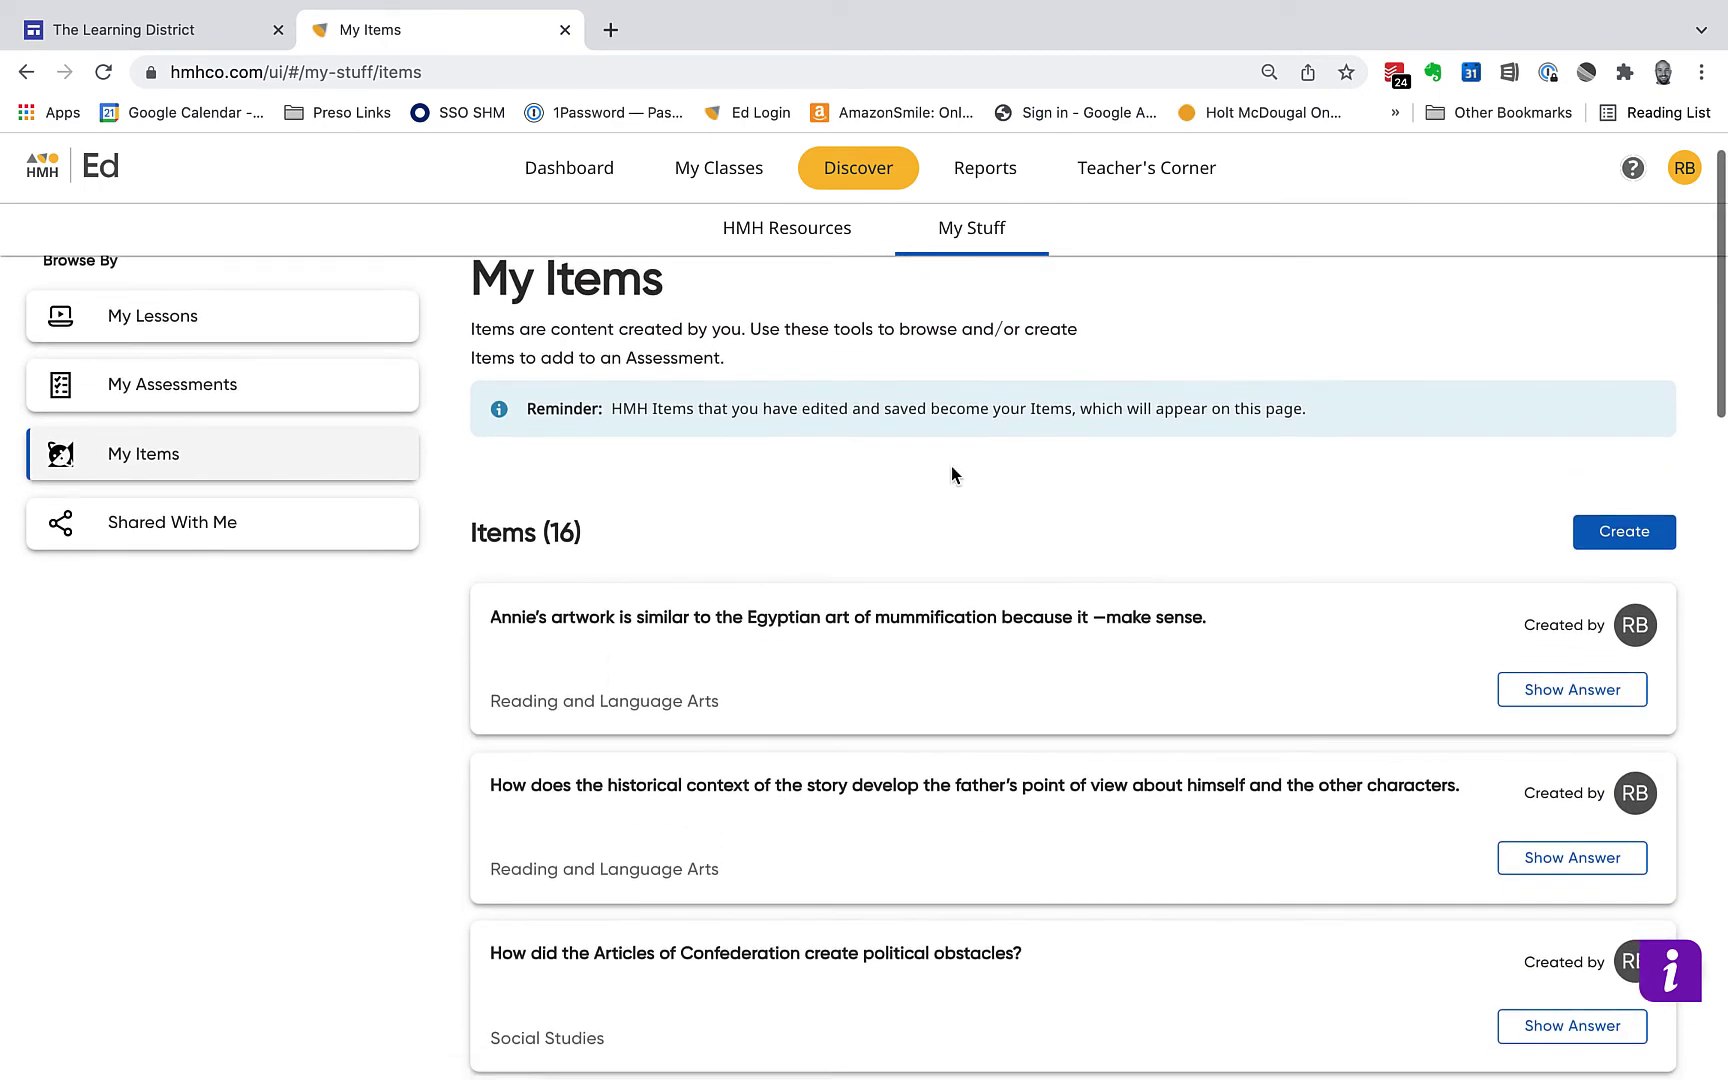
# - Create a new item associated with the Reading and Language Arts discipline
pyautogui.click(1630, 535)
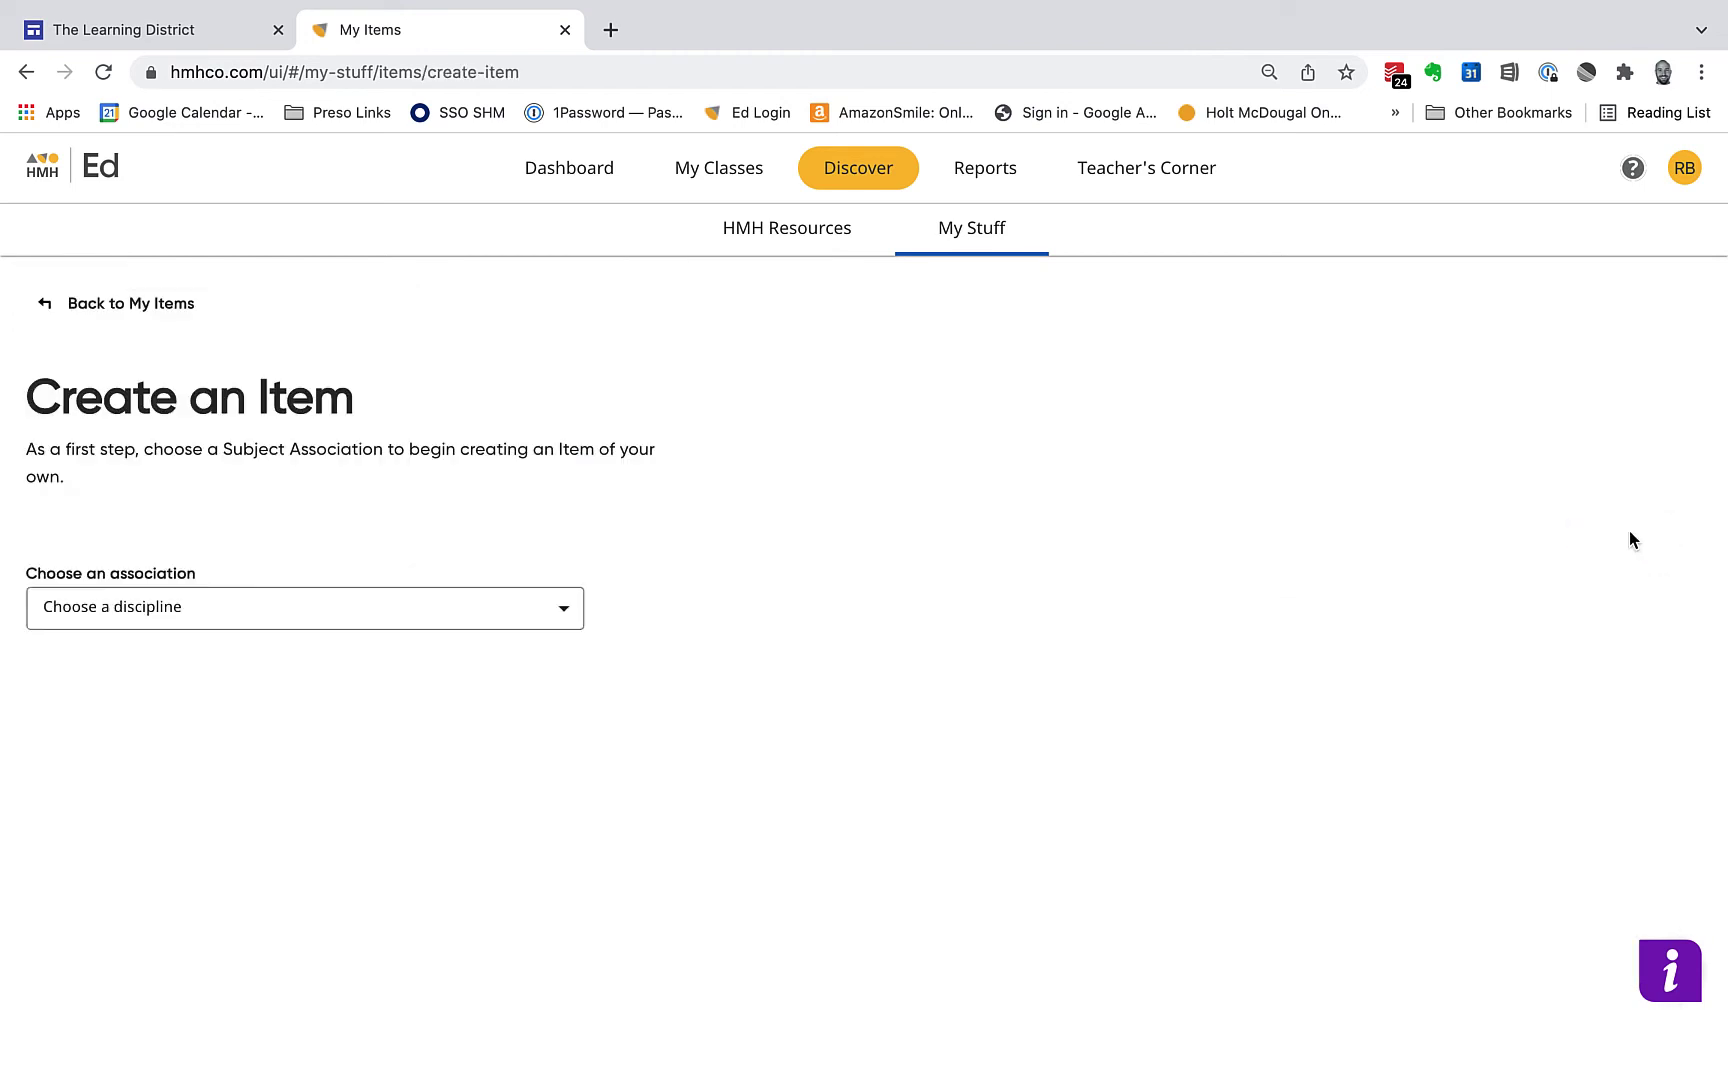
pyautogui.click(566, 609)
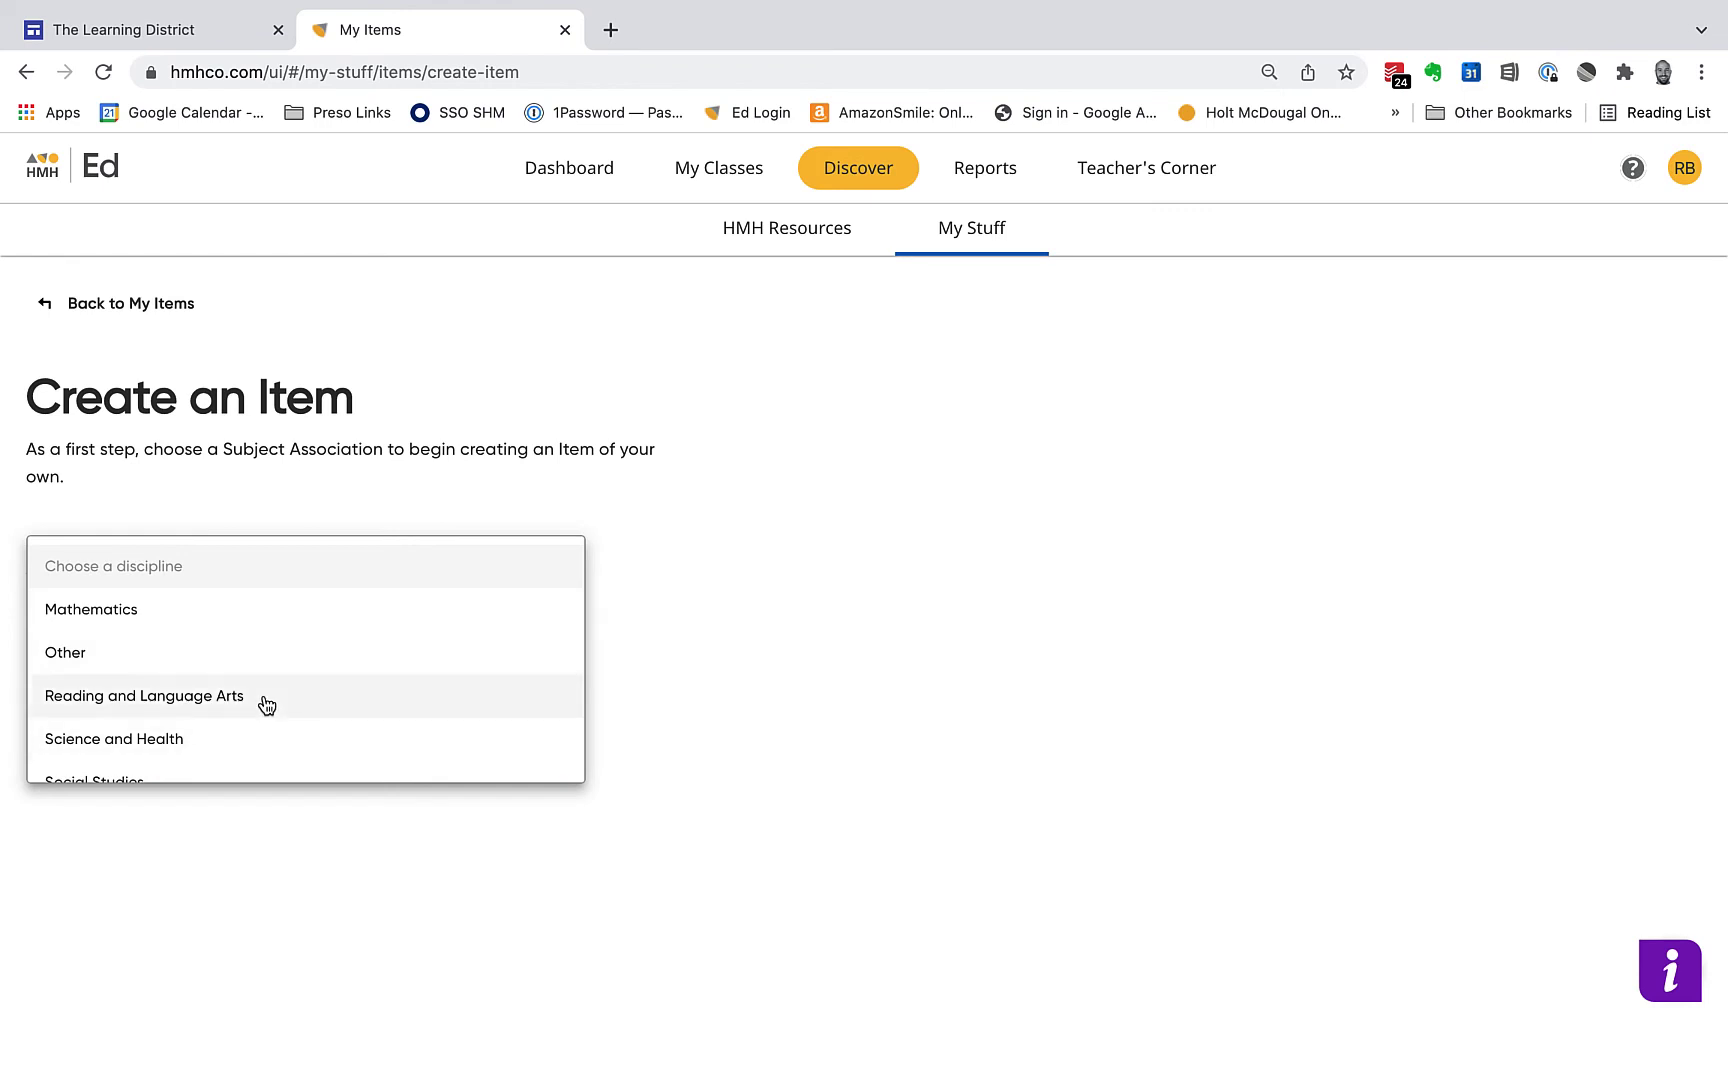
pyautogui.click(218, 700)
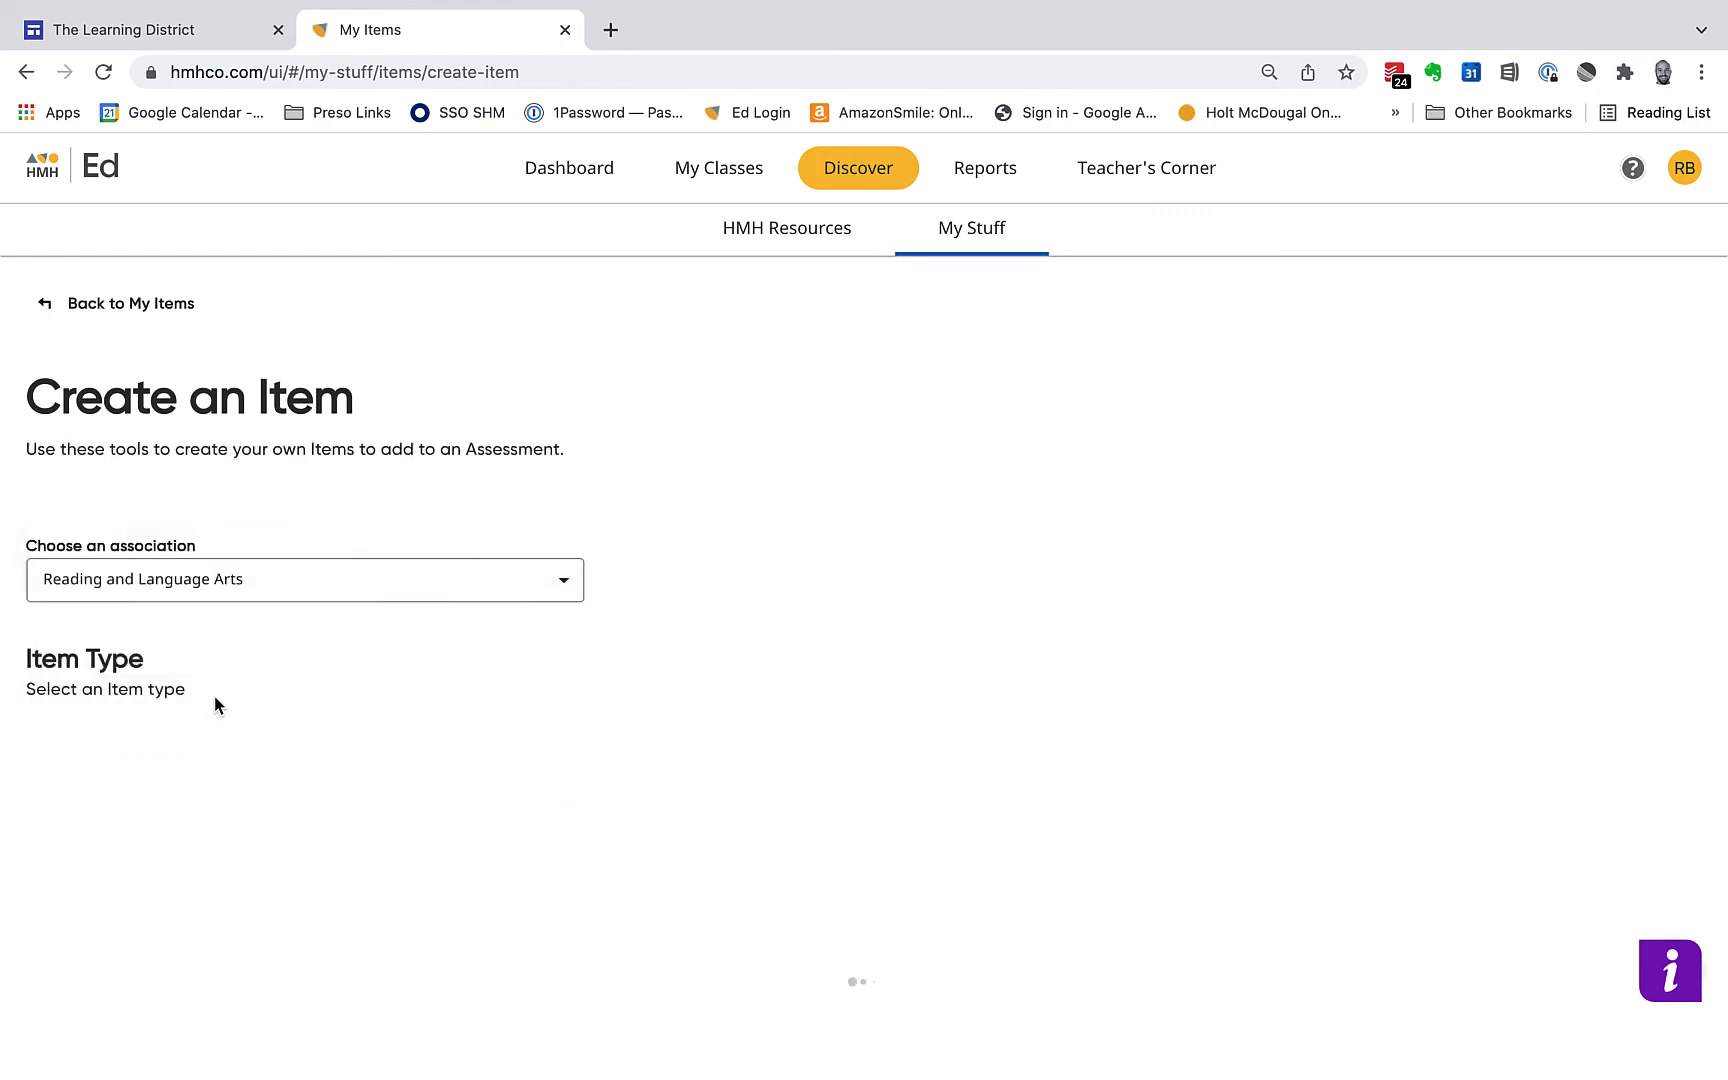
pyautogui.scroll(-2, 722, 690)
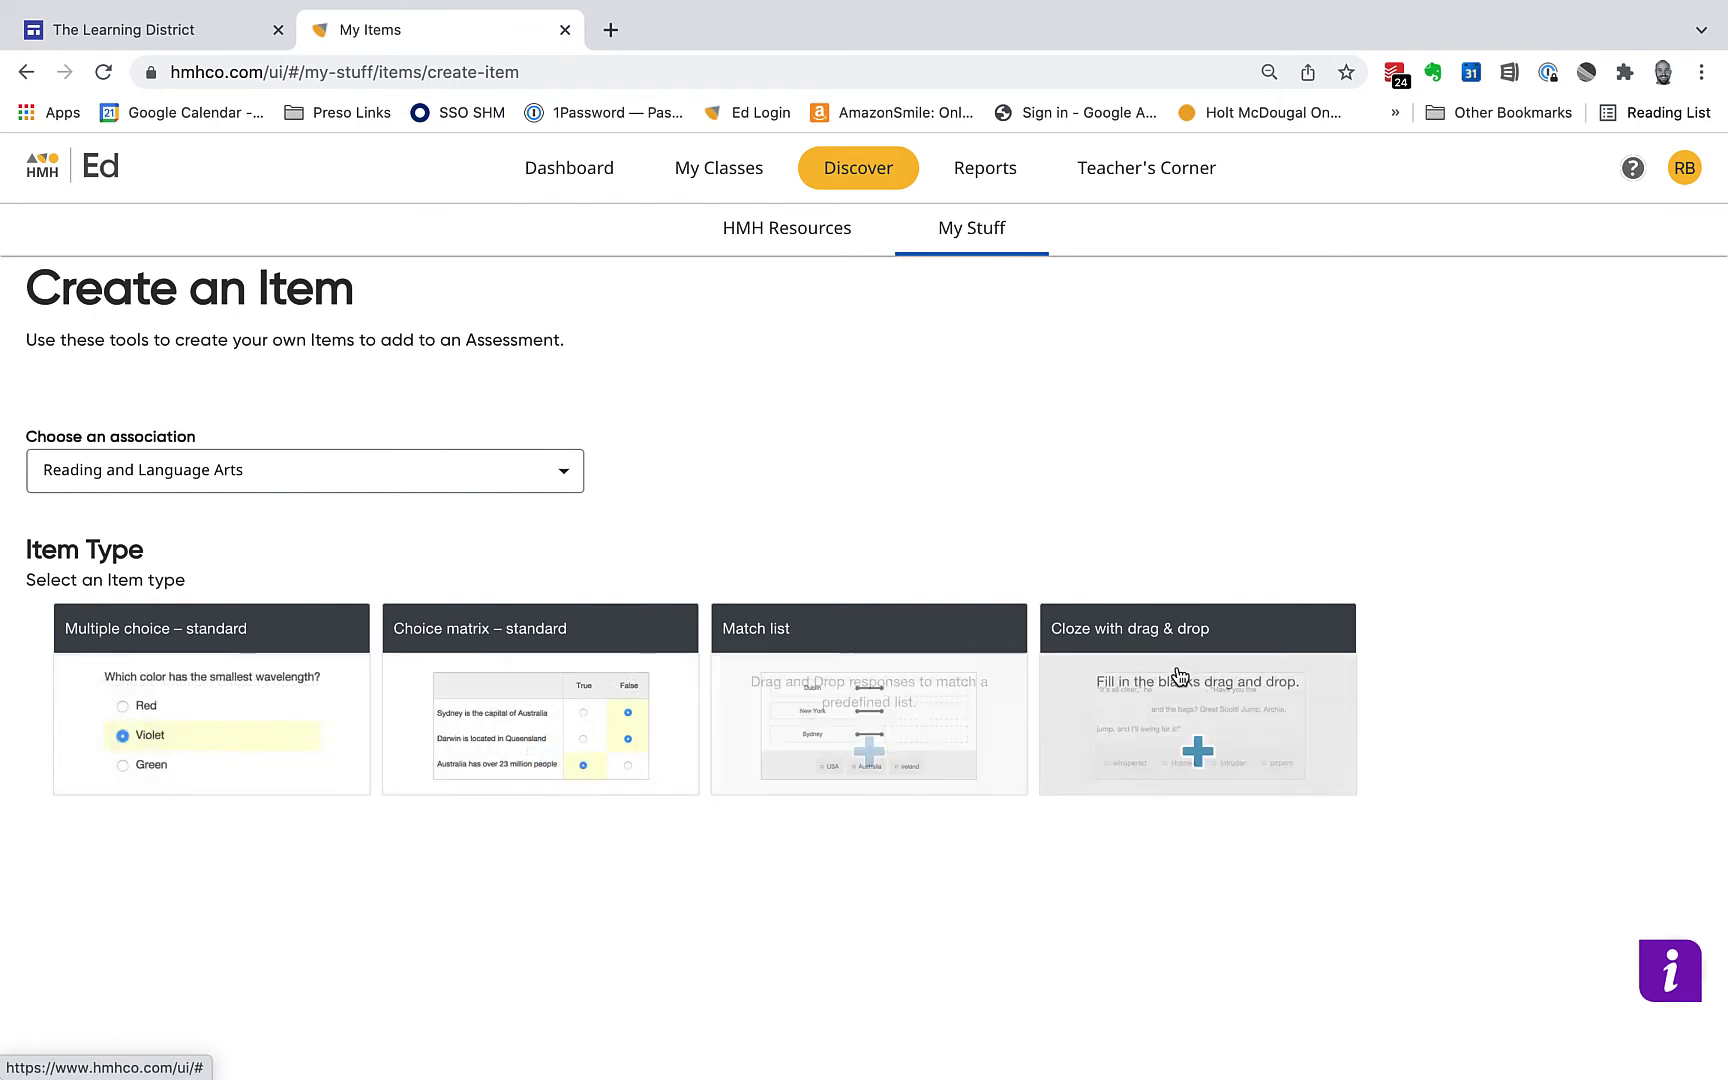
# - Choose the Multiple choice – standard item type and look through its editor form
pyautogui.click(236, 698)
pyautogui.scroll(-4, 699, 800)
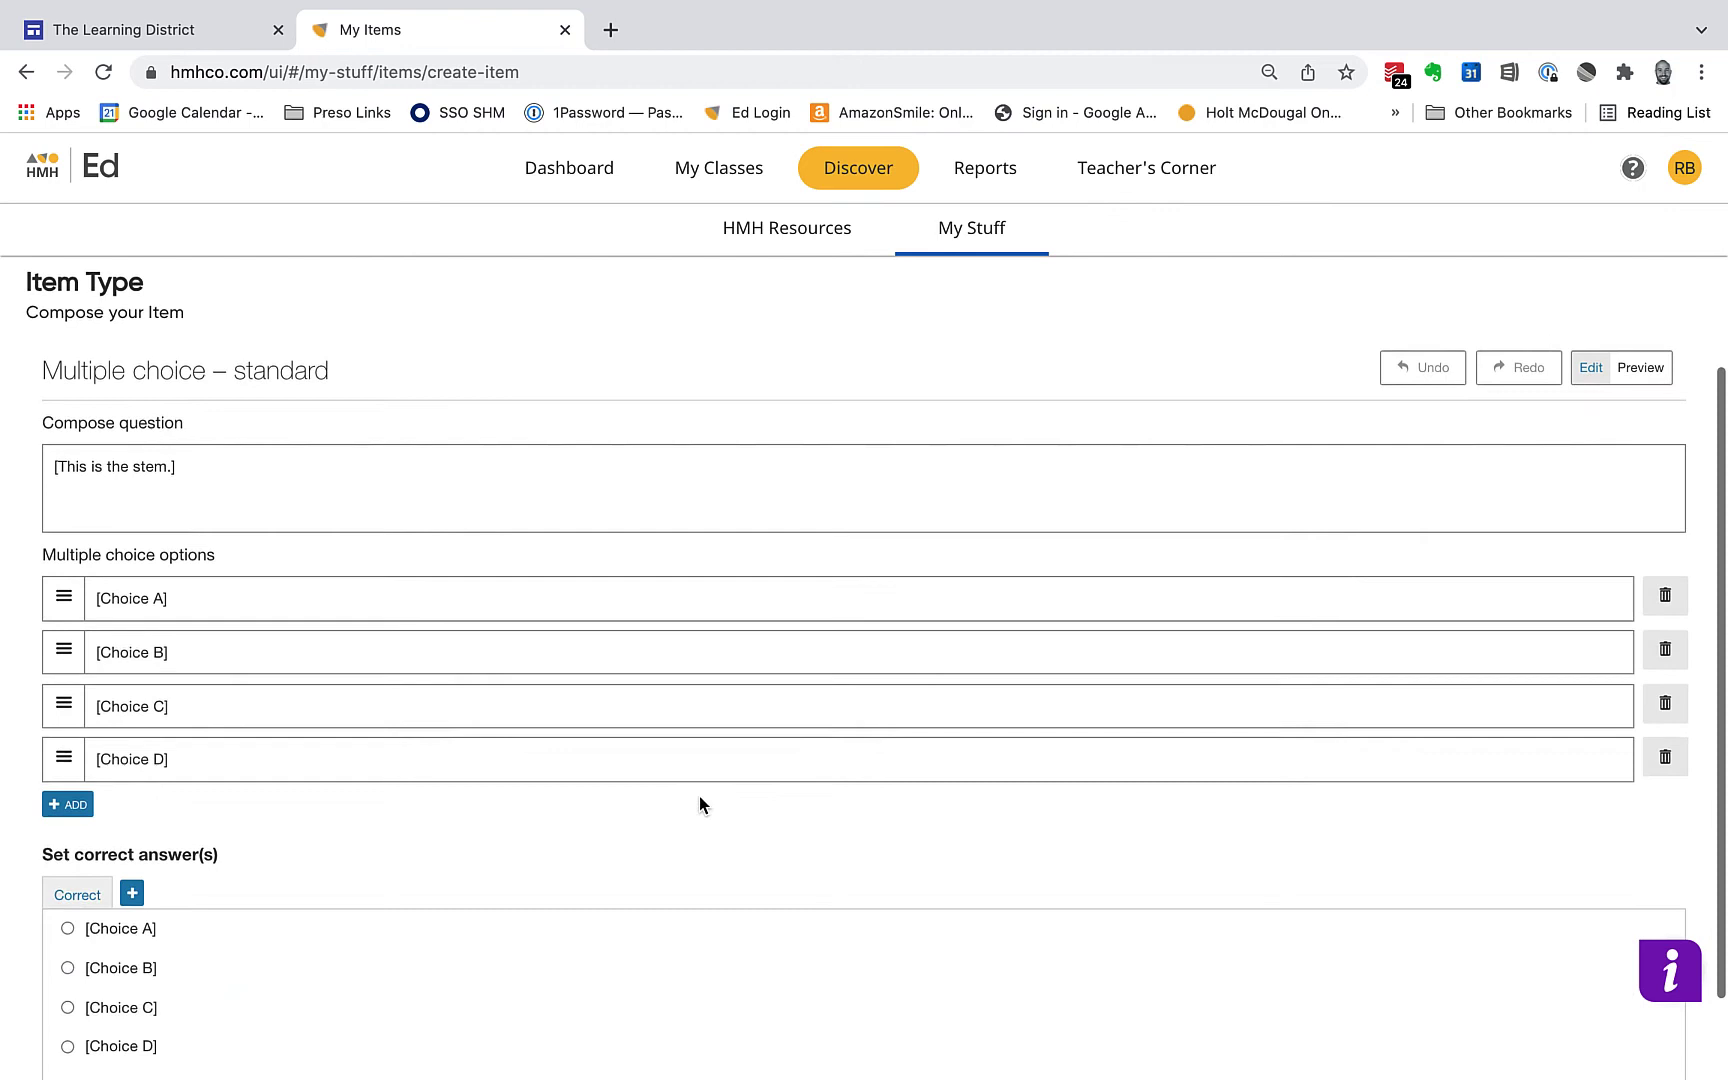
pyautogui.scroll(-1, 699, 796)
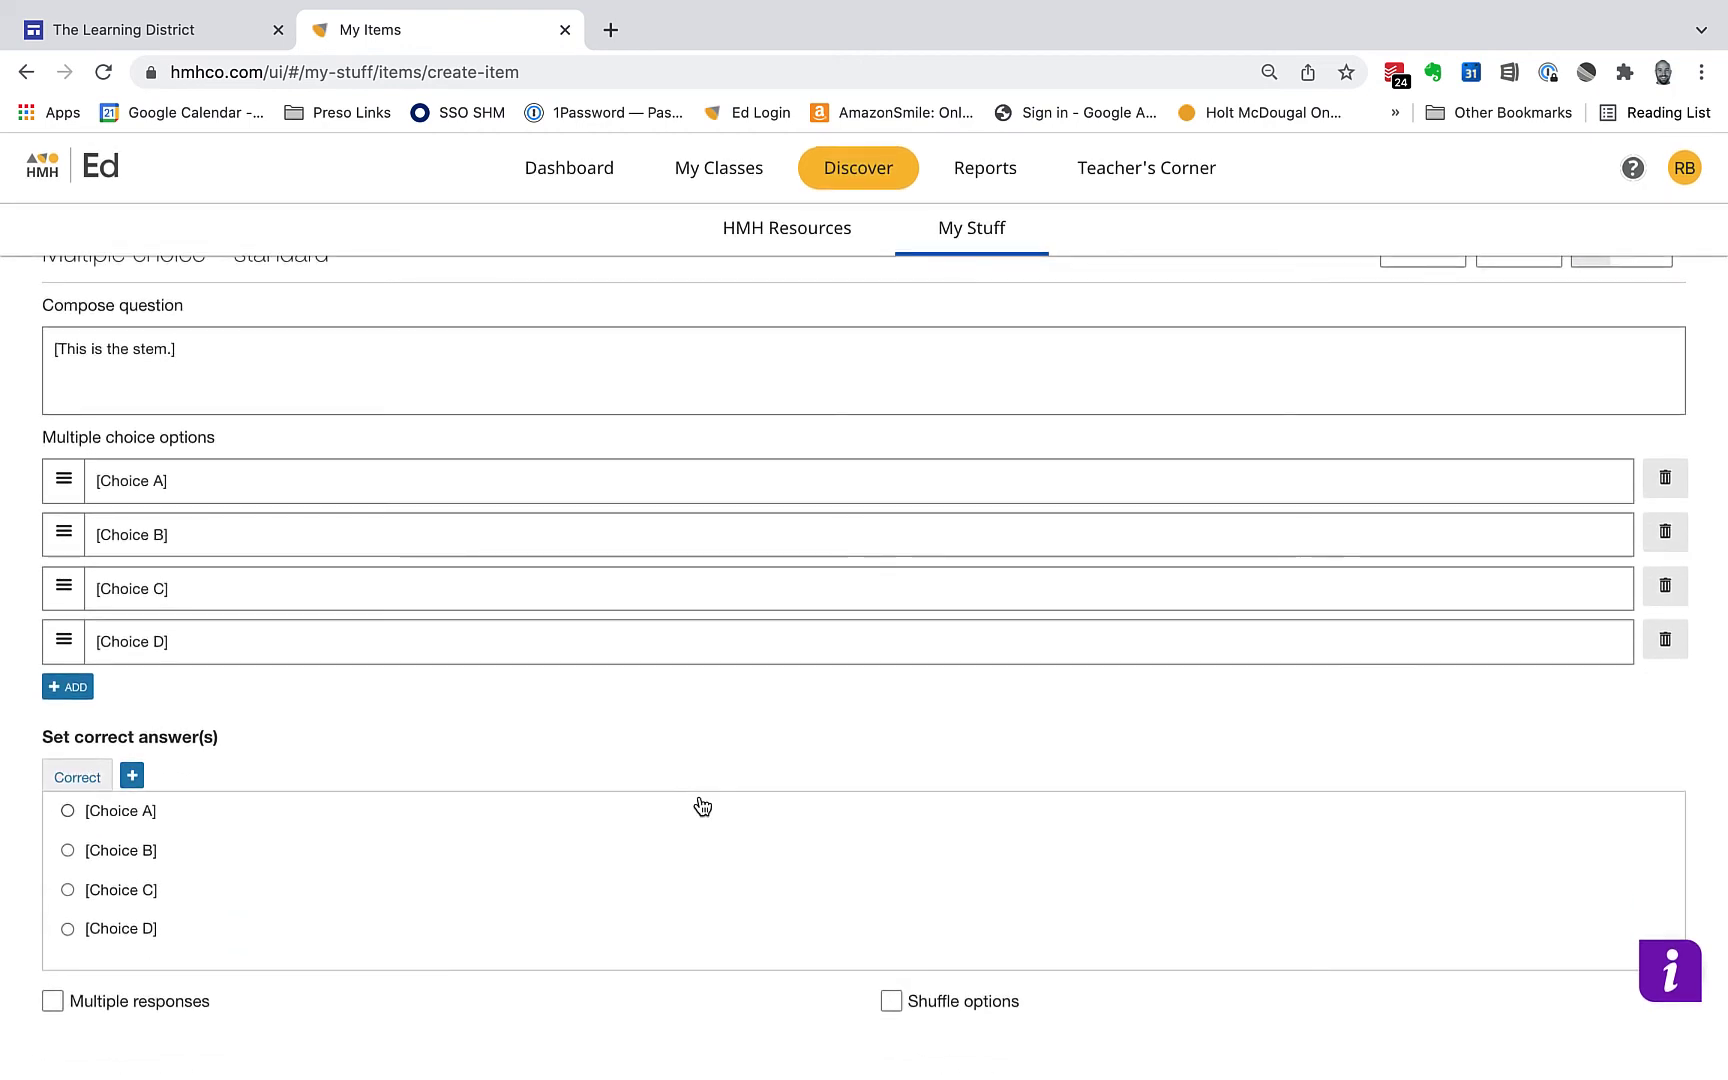
pyautogui.scroll(3, 722, 728)
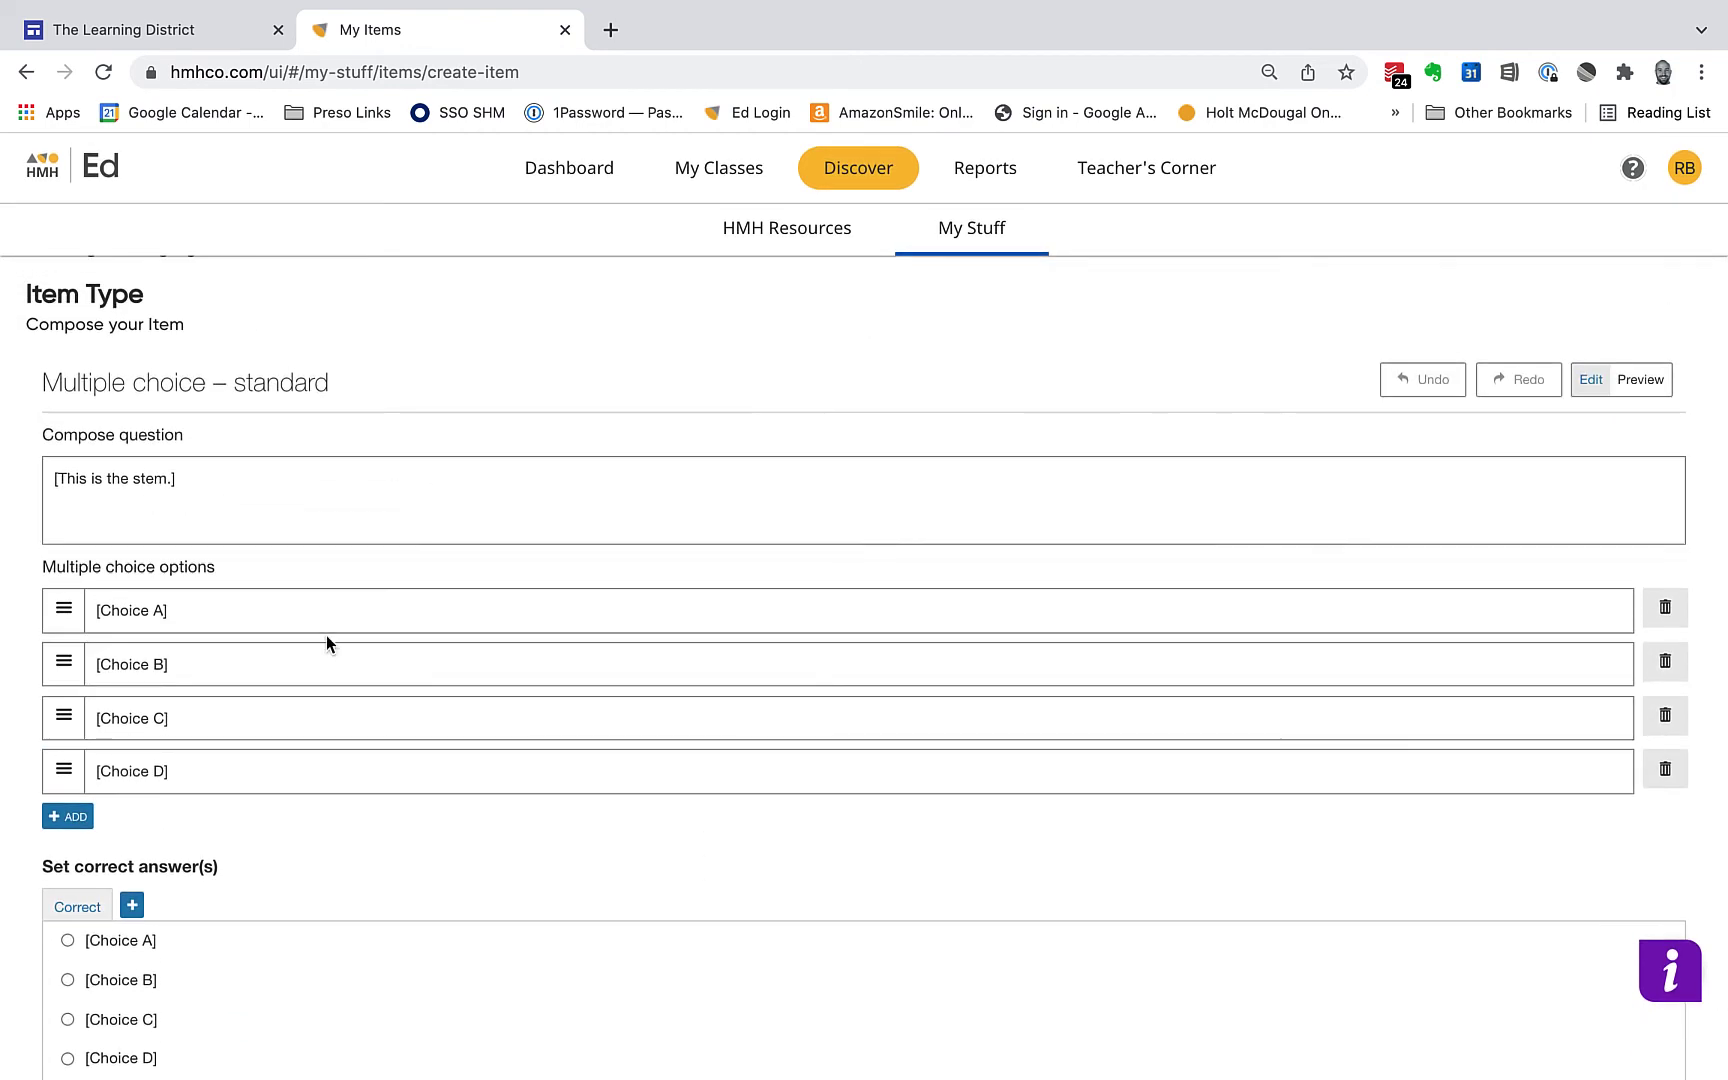
pyautogui.scroll(-3, 285, 787)
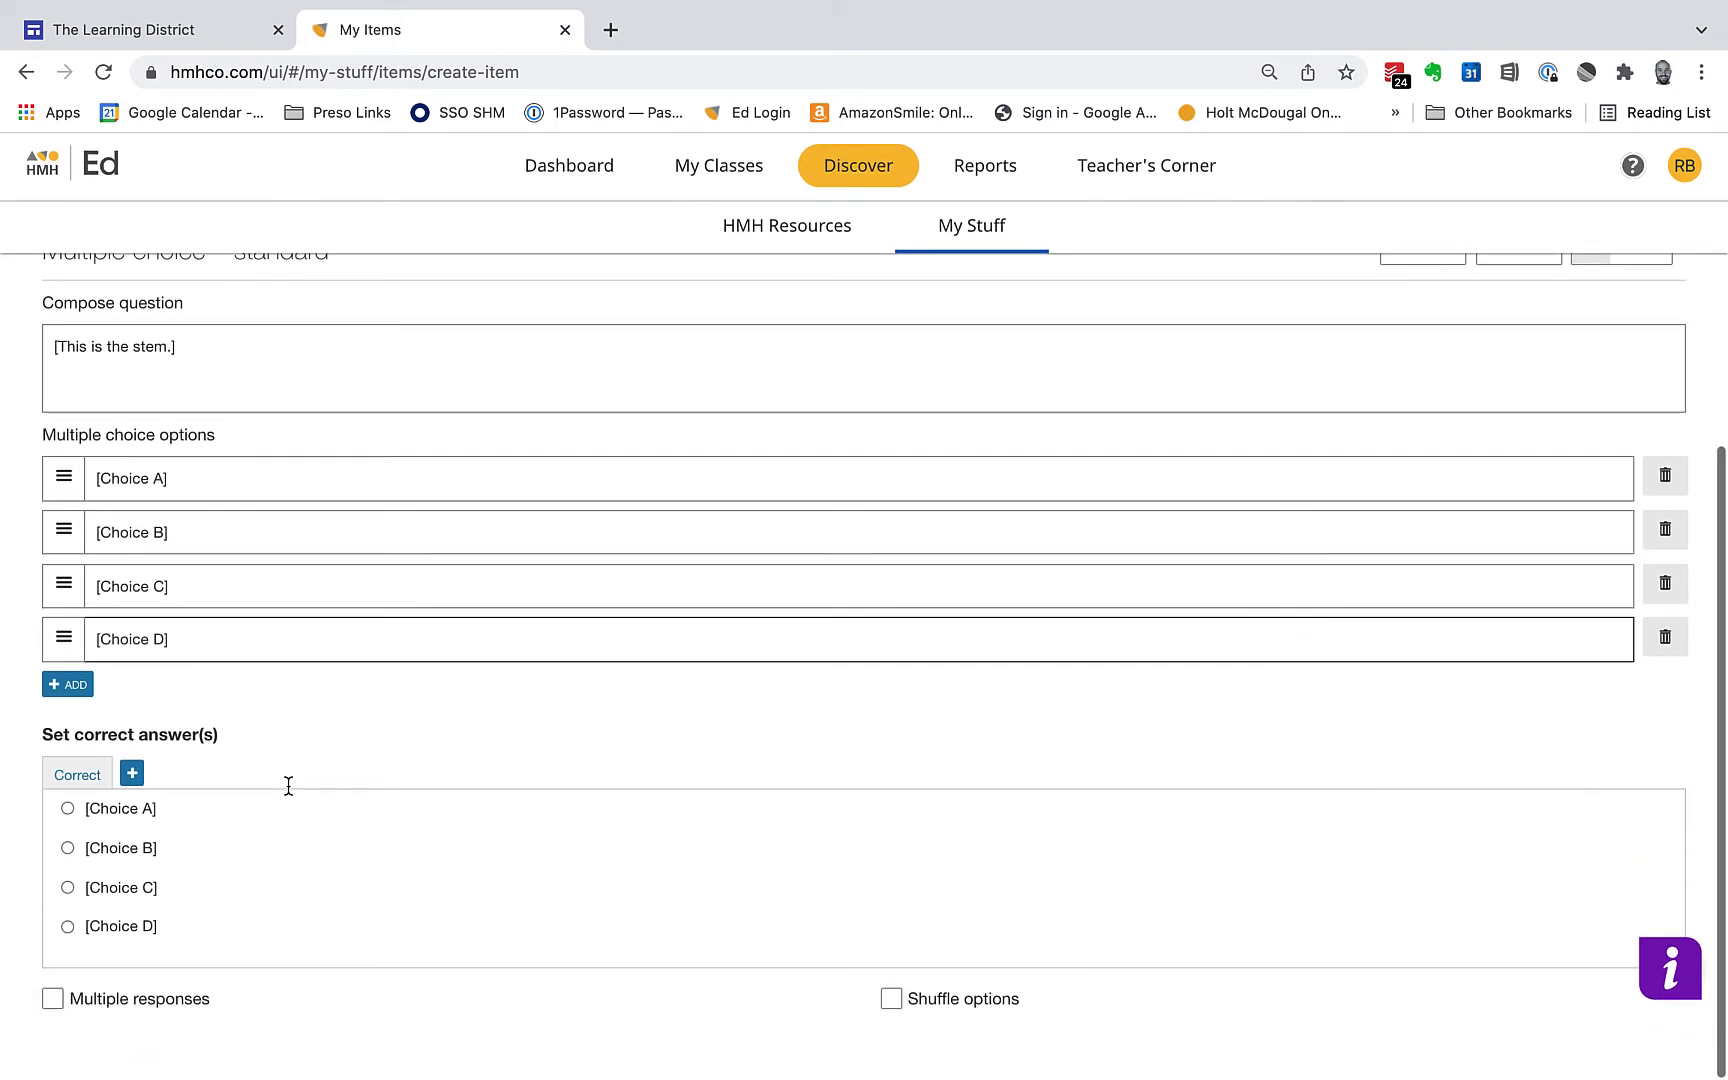
pyautogui.scroll(5, 304, 969)
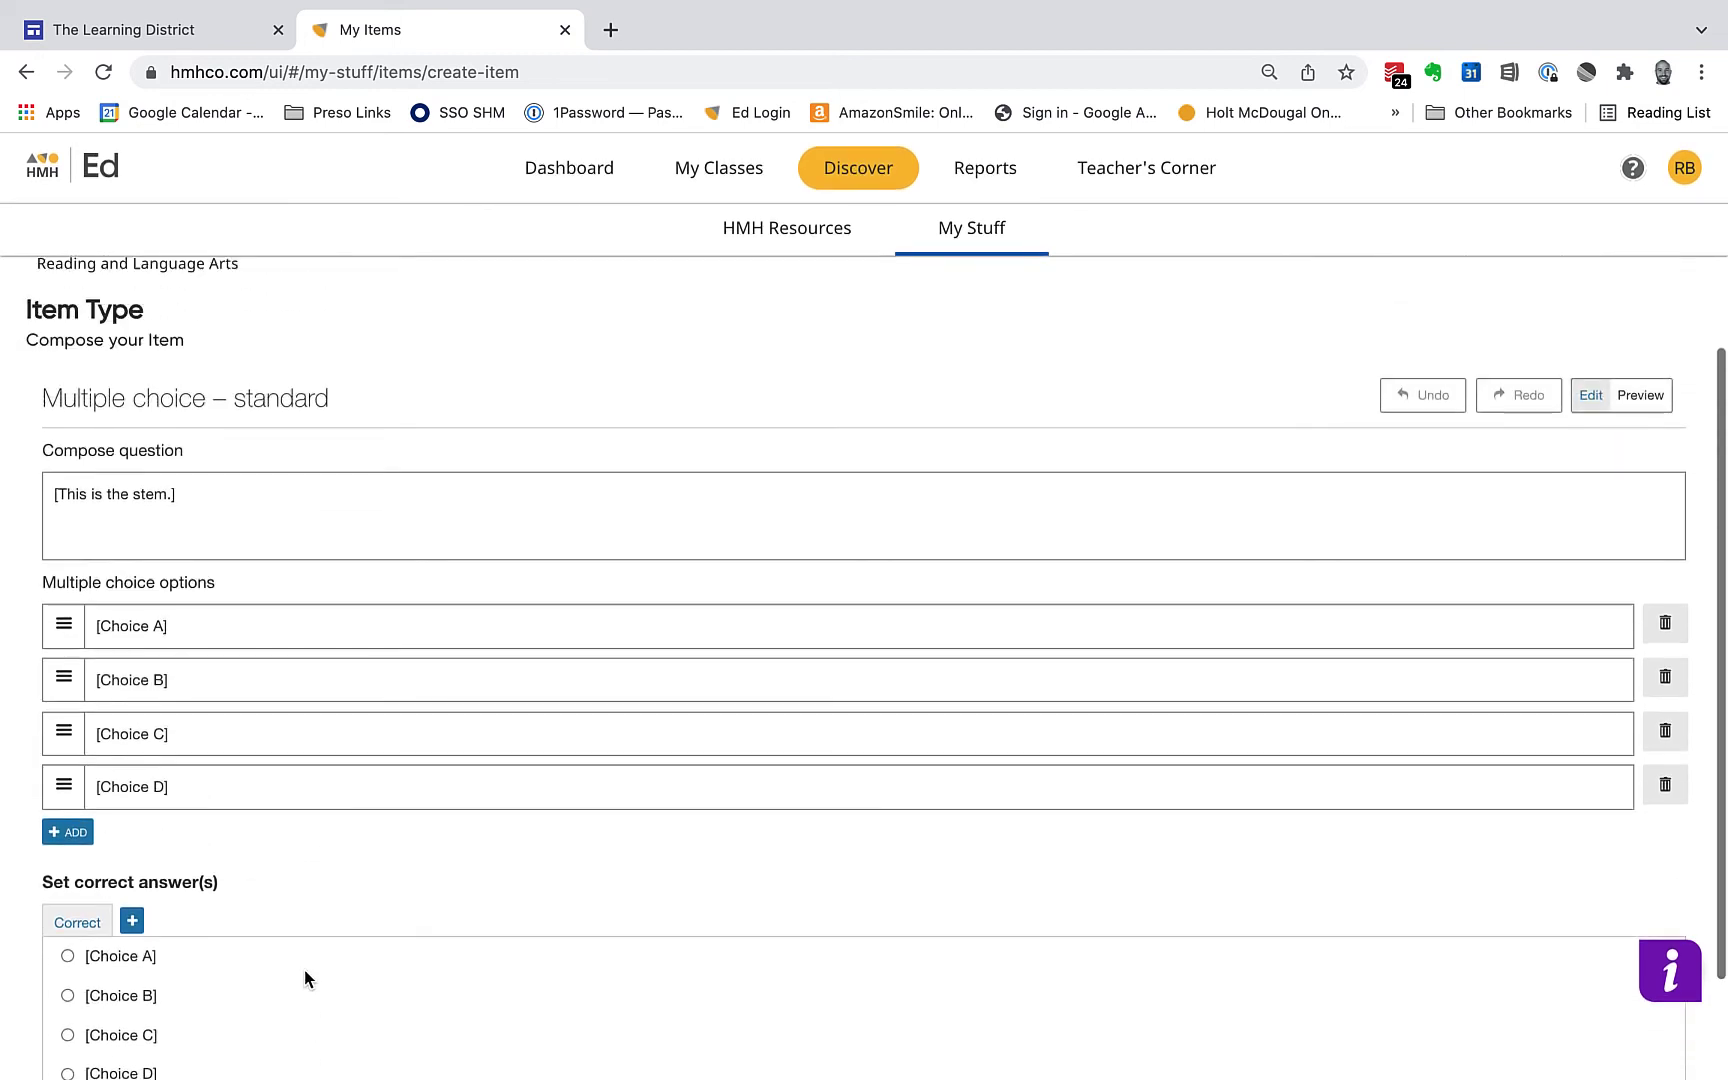
pyautogui.scroll(5, 1310, 432)
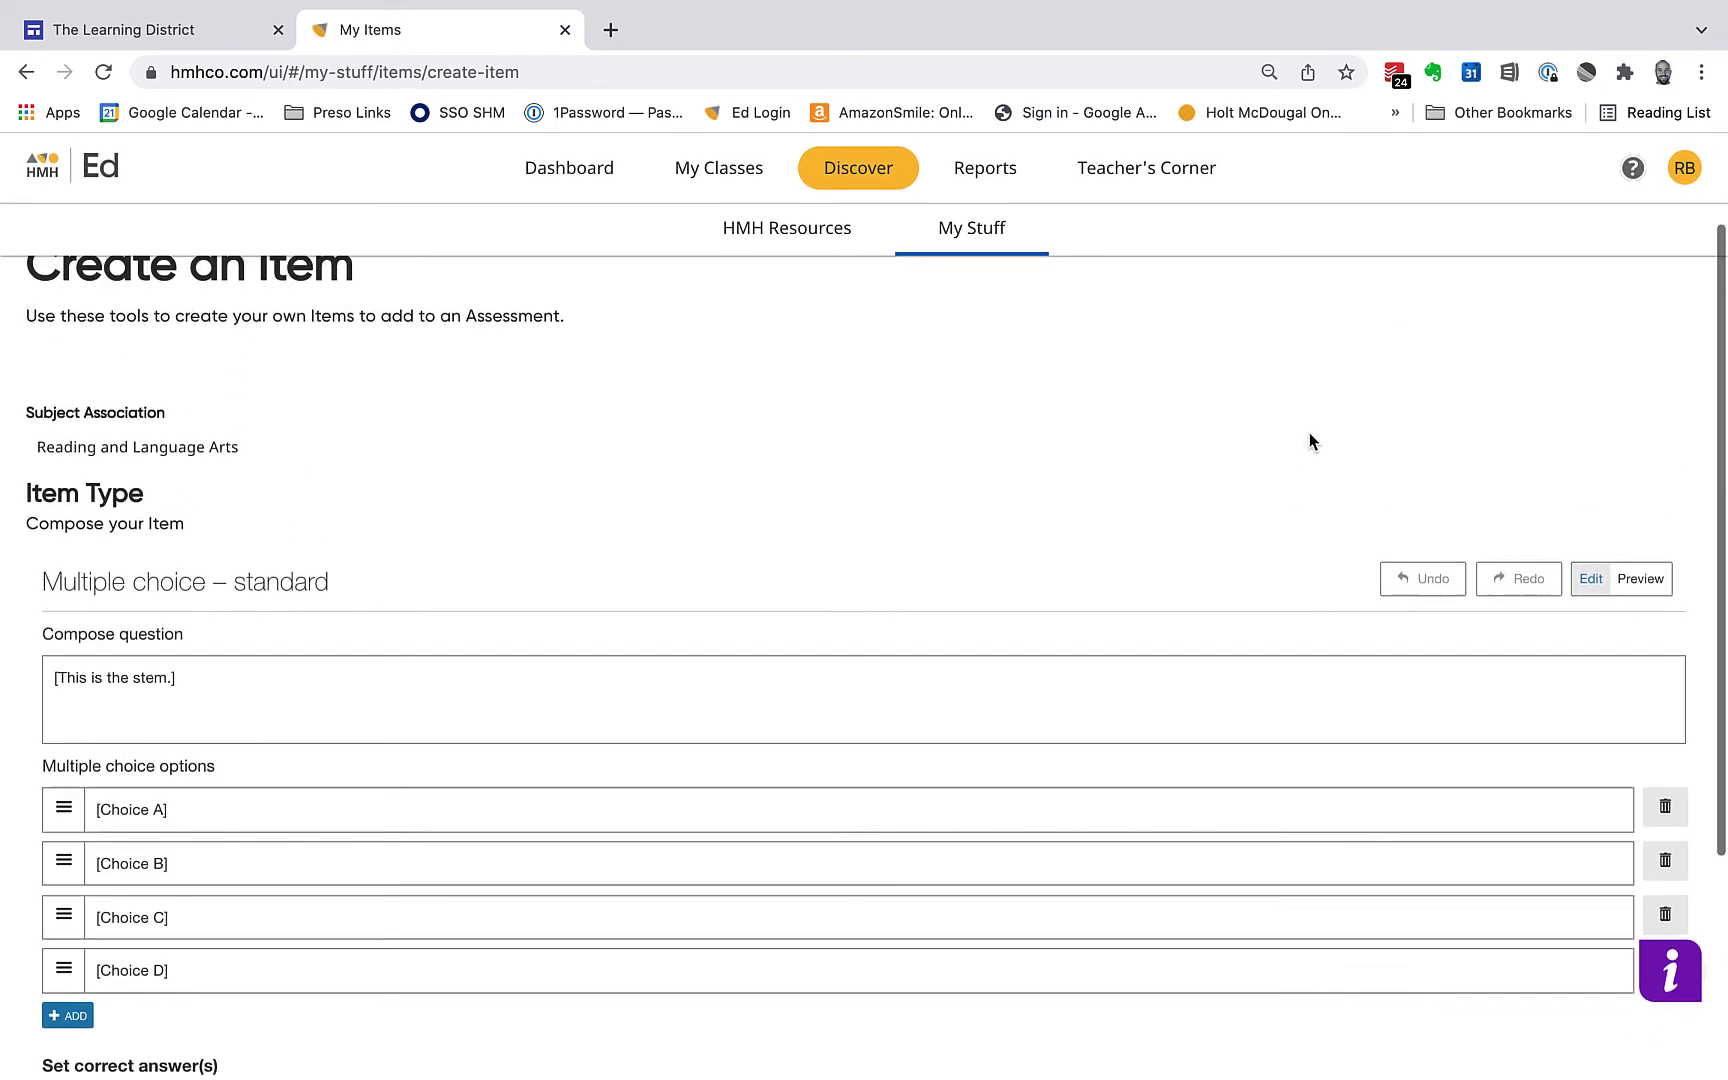
pyautogui.scroll(1, 1310, 432)
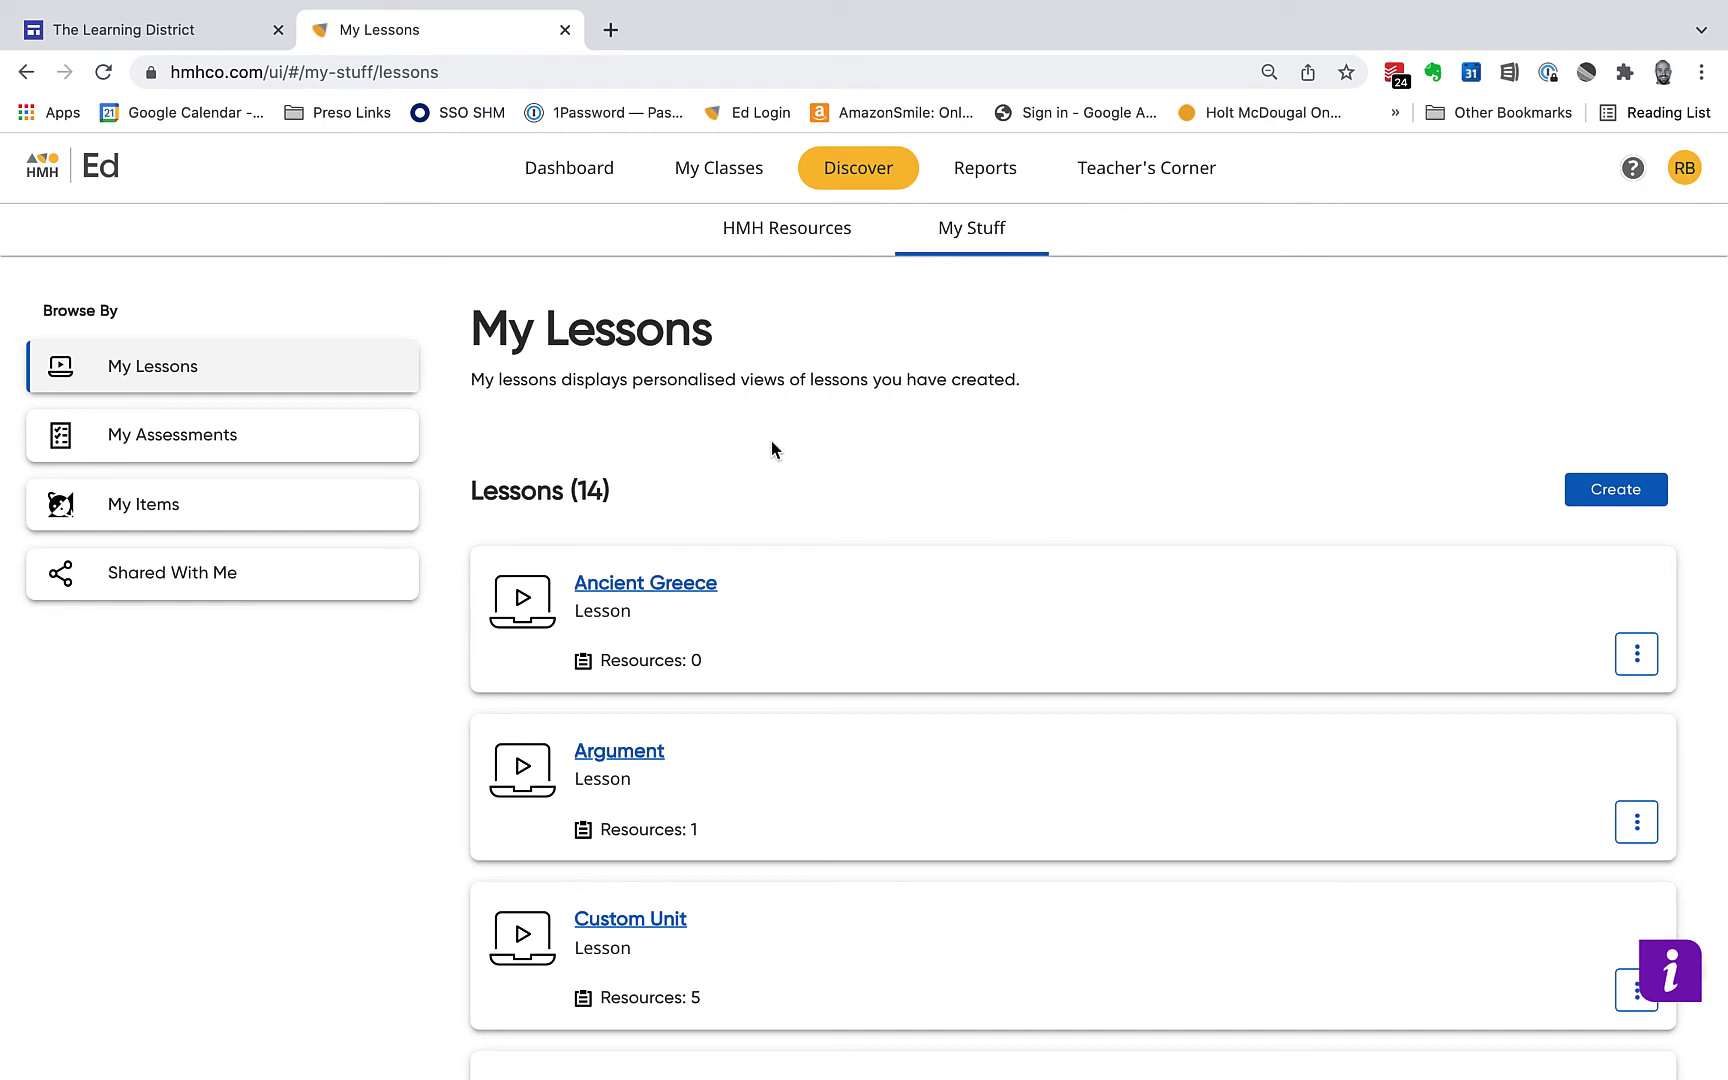
# - Open Assessment Practice from My Assessments and review its three items, including the artwork question
pyautogui.click(165, 450)
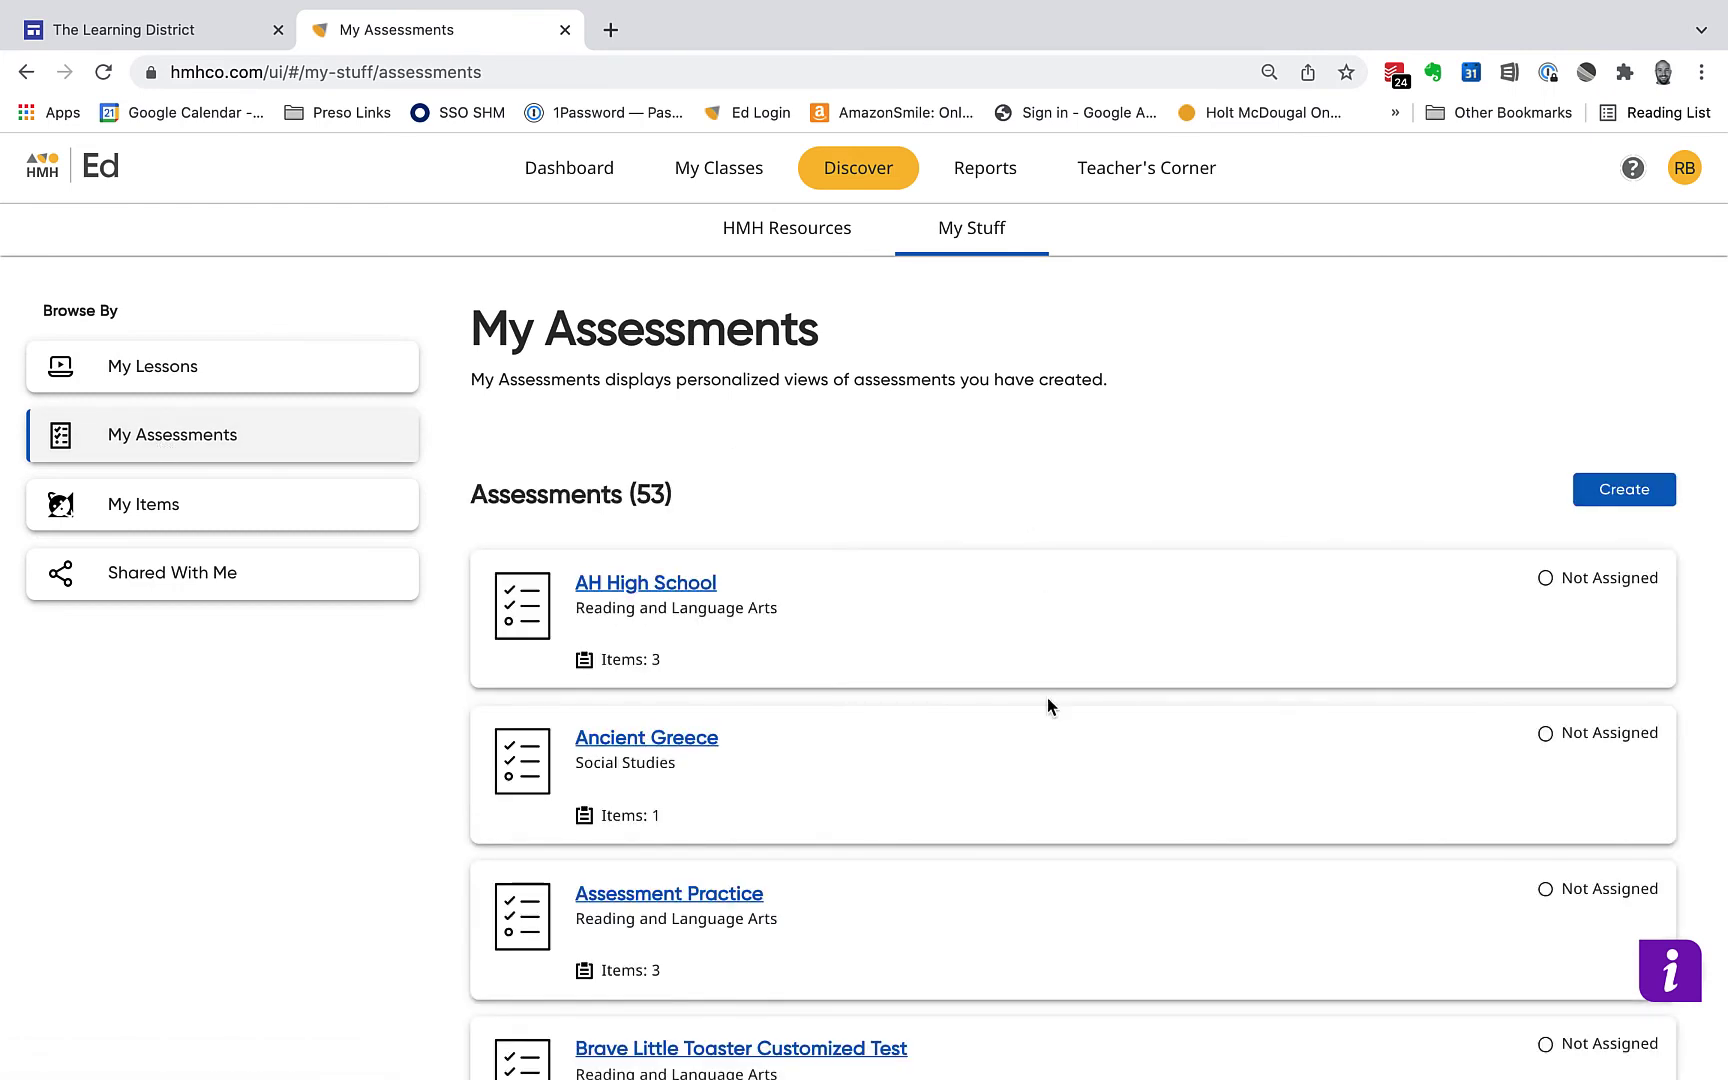
pyautogui.scroll(-2, 1046, 706)
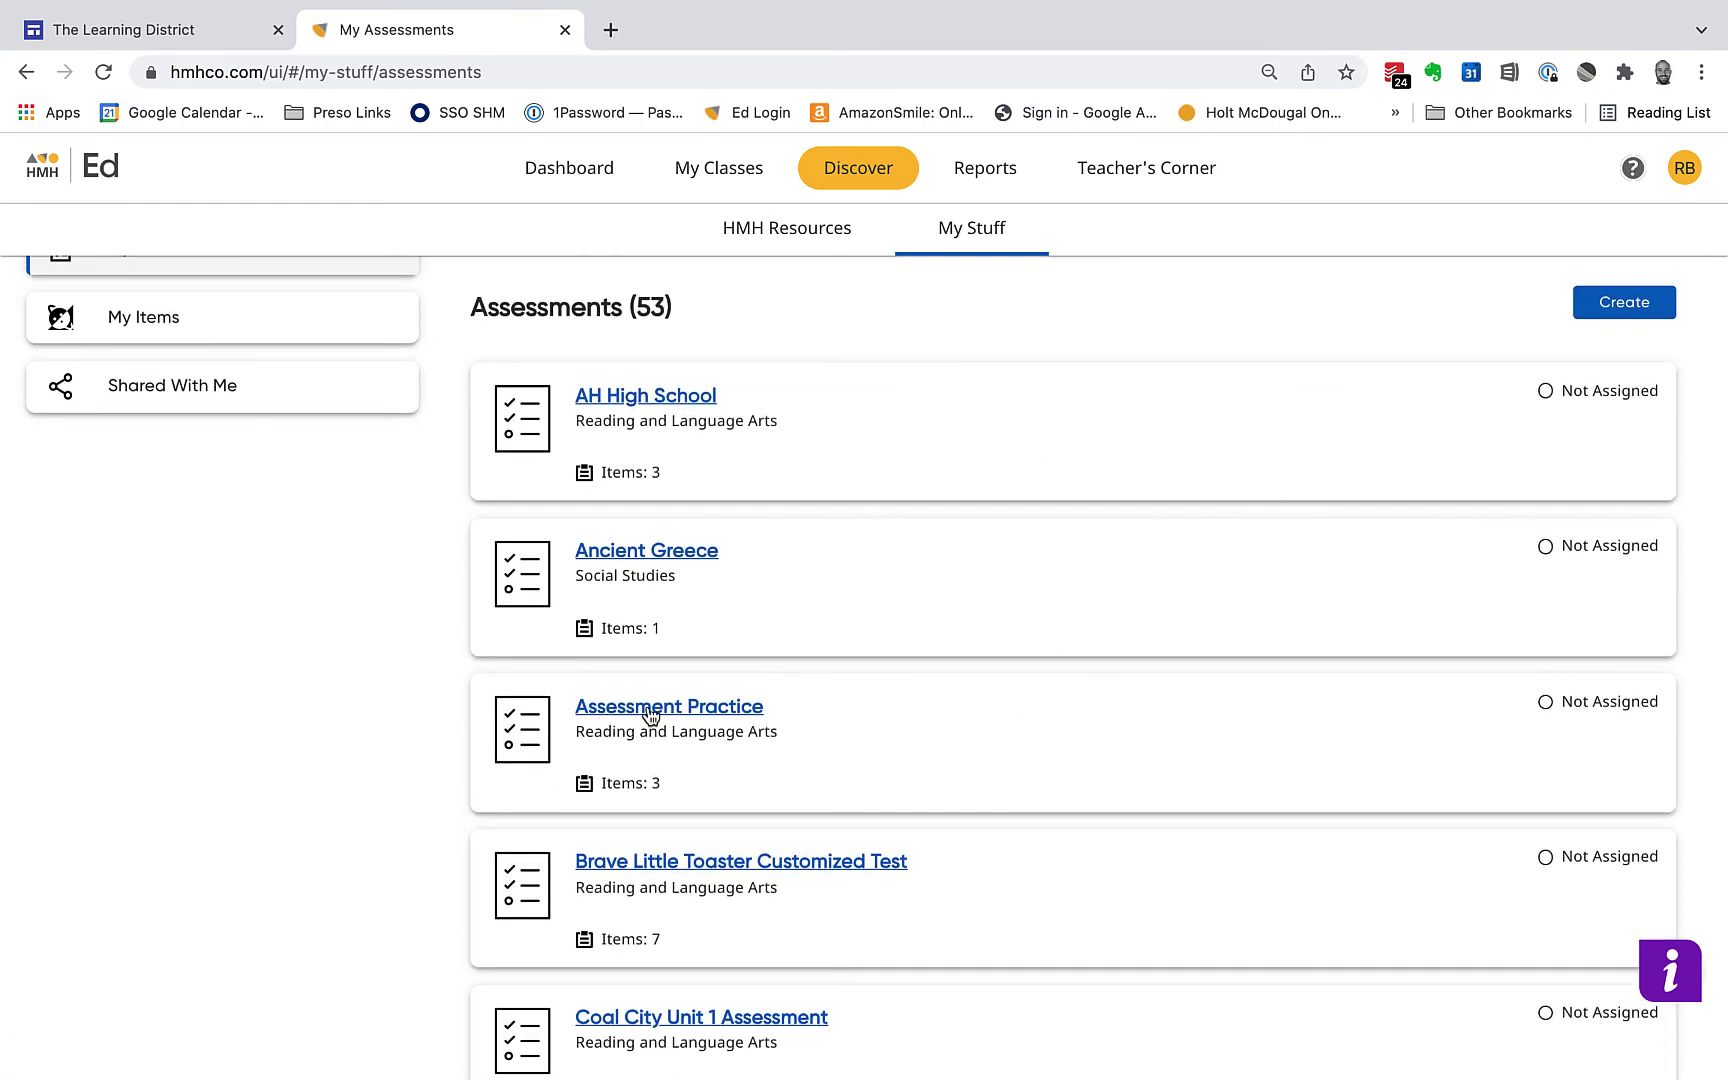
pyautogui.click(649, 712)
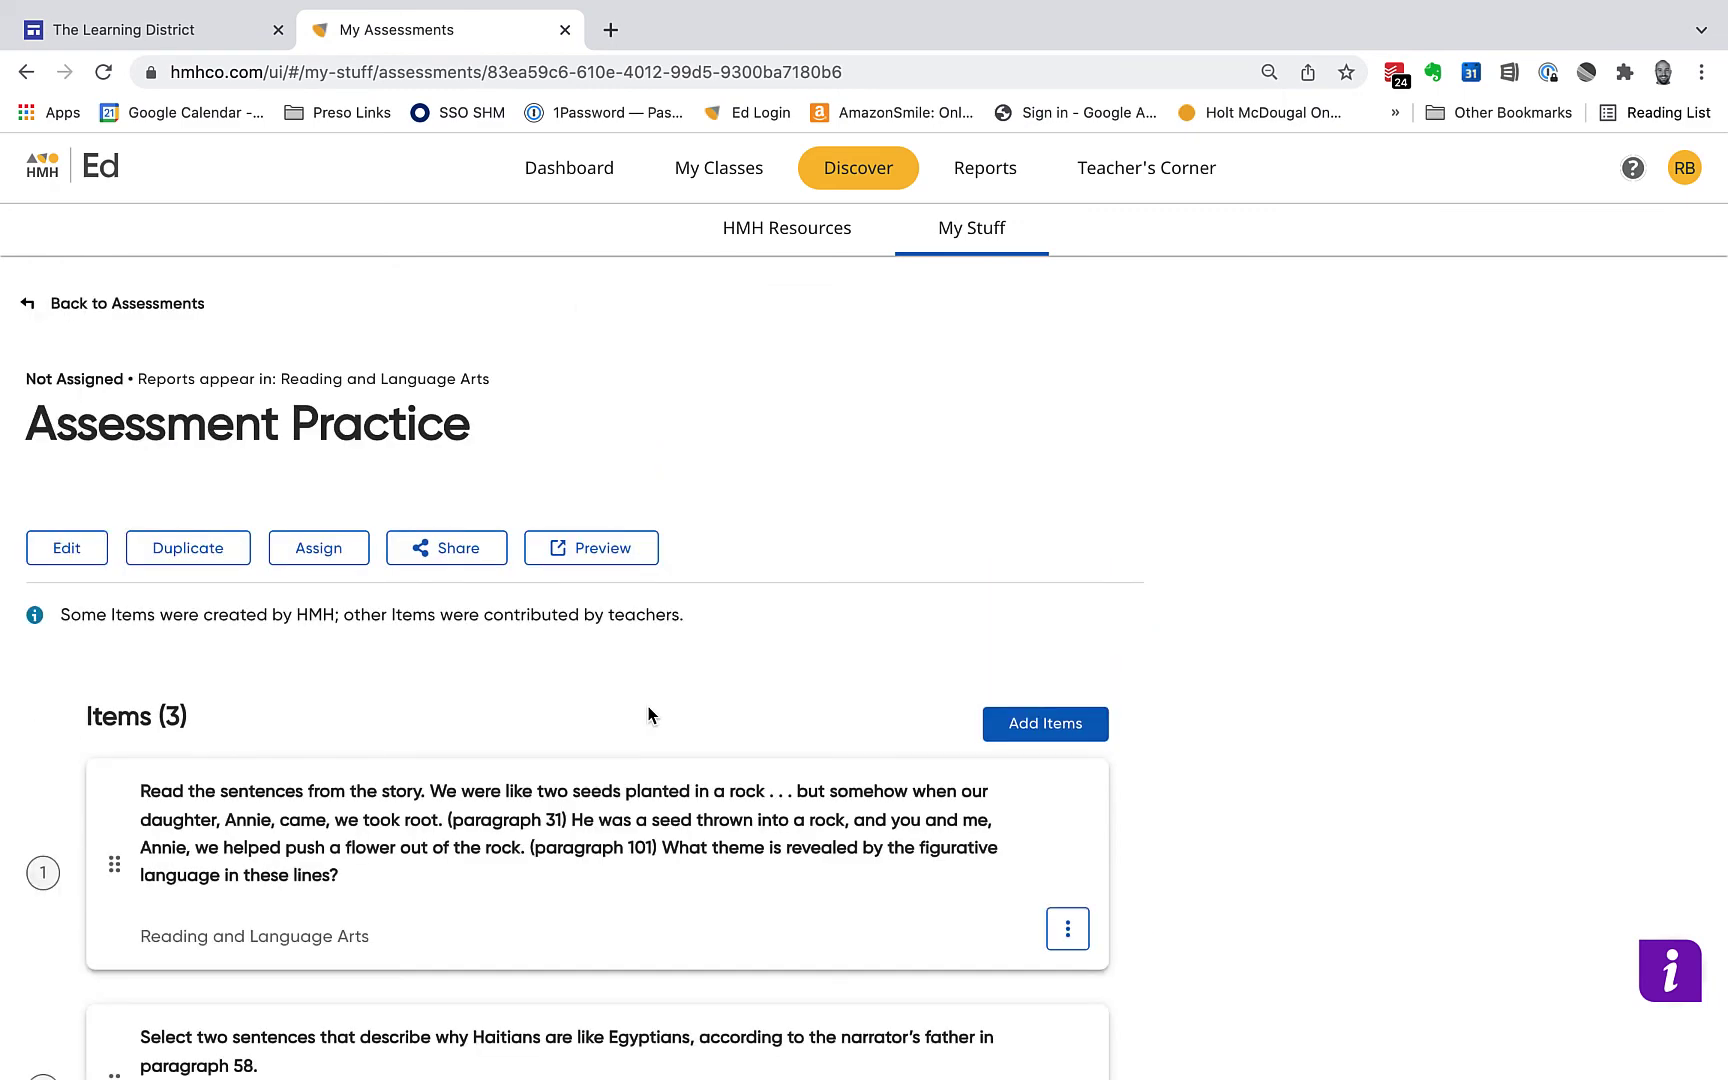
pyautogui.scroll(-3, 649, 714)
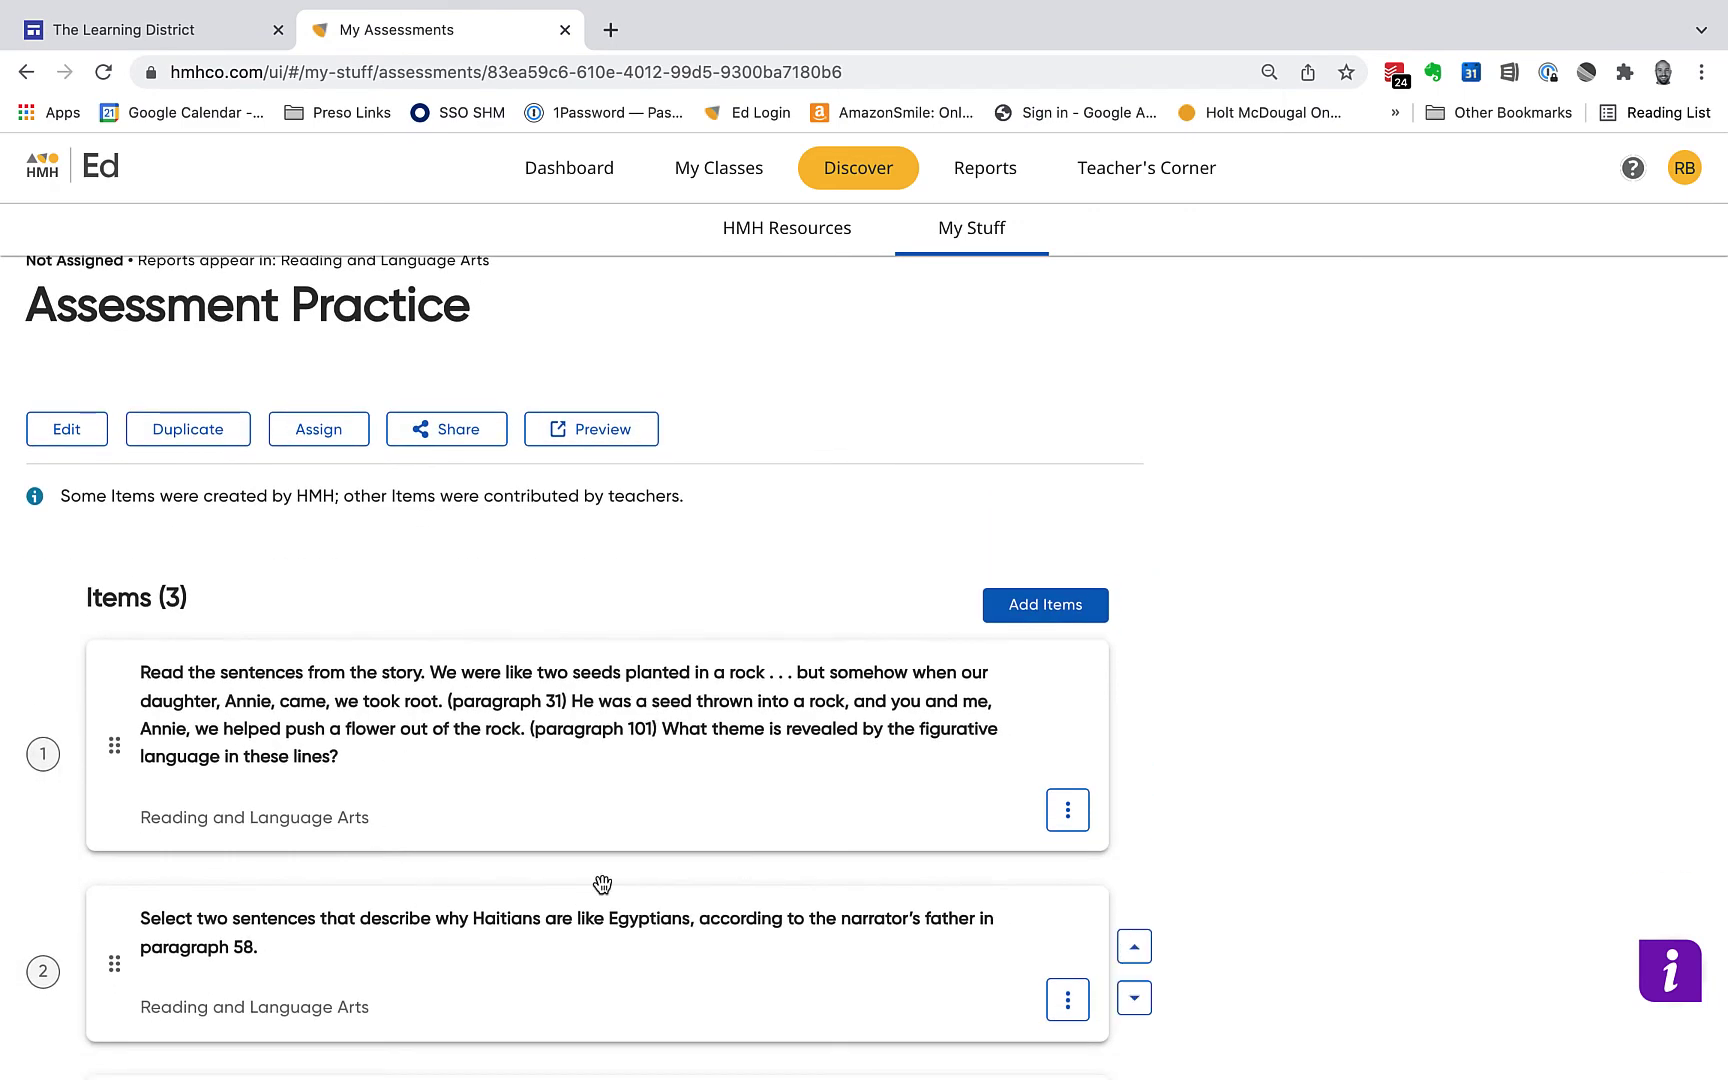
pyautogui.scroll(-1, 602, 884)
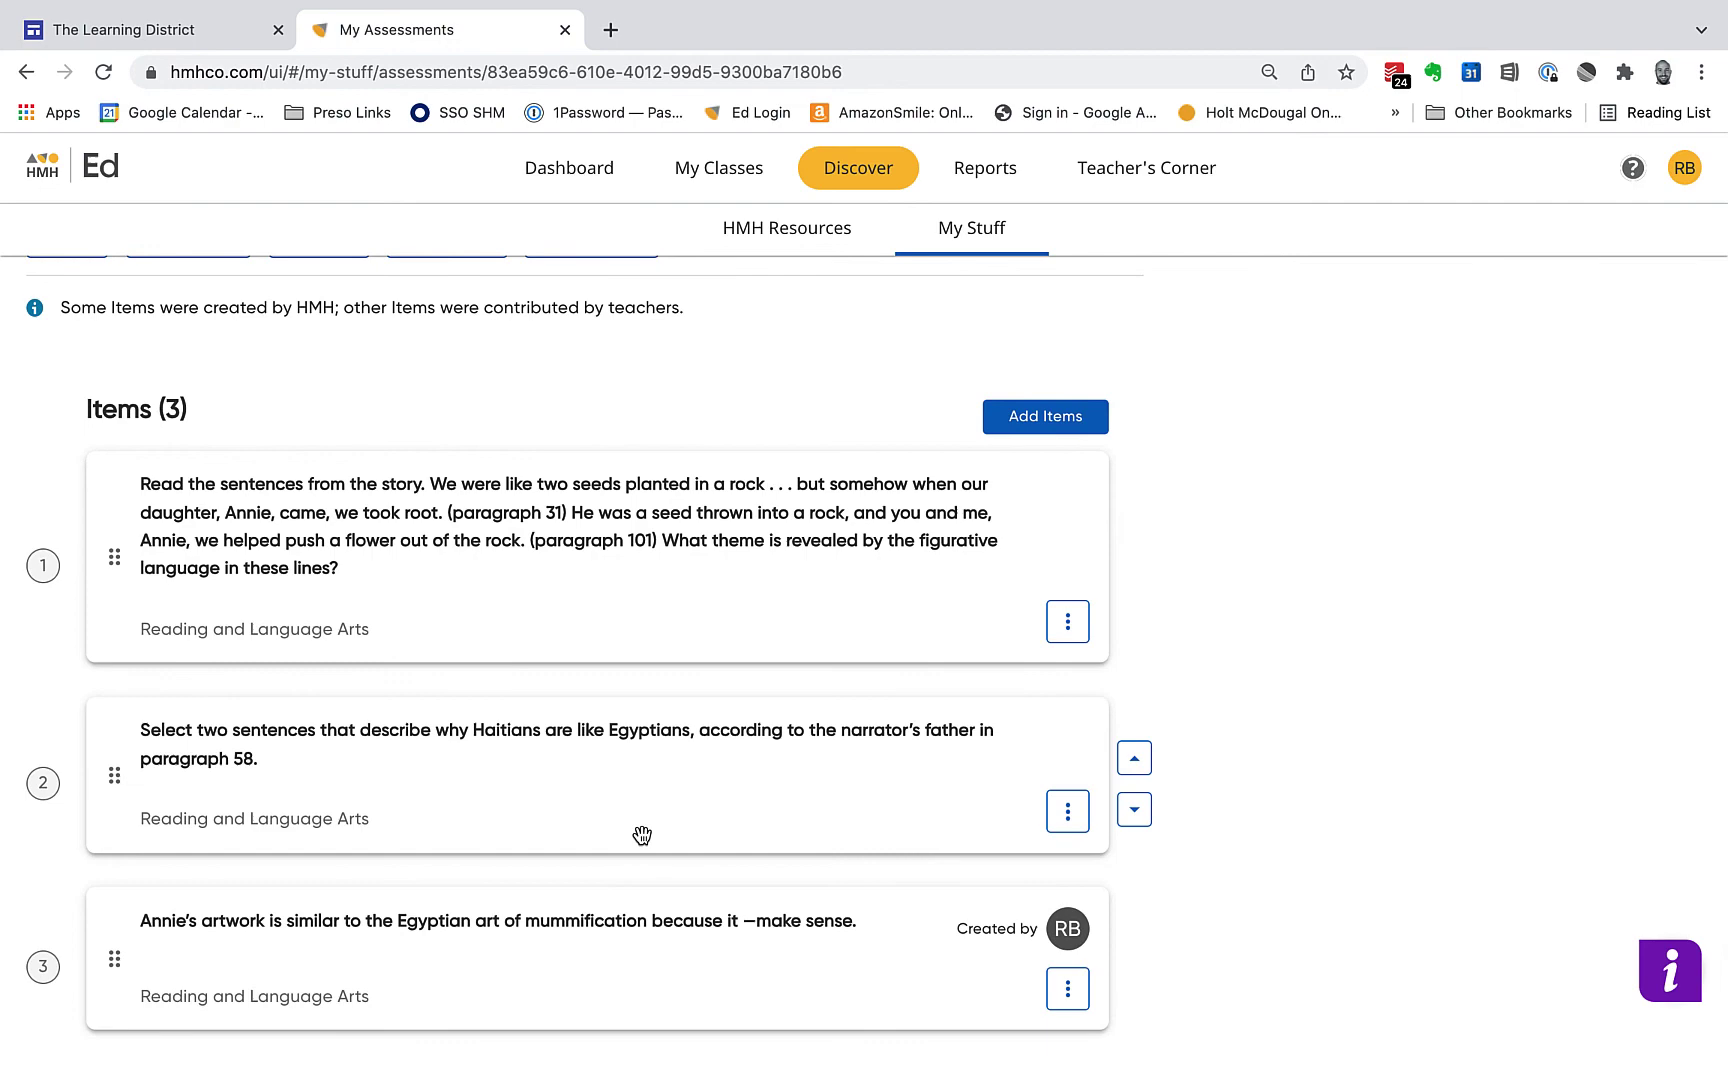
pyautogui.scroll(5, 642, 835)
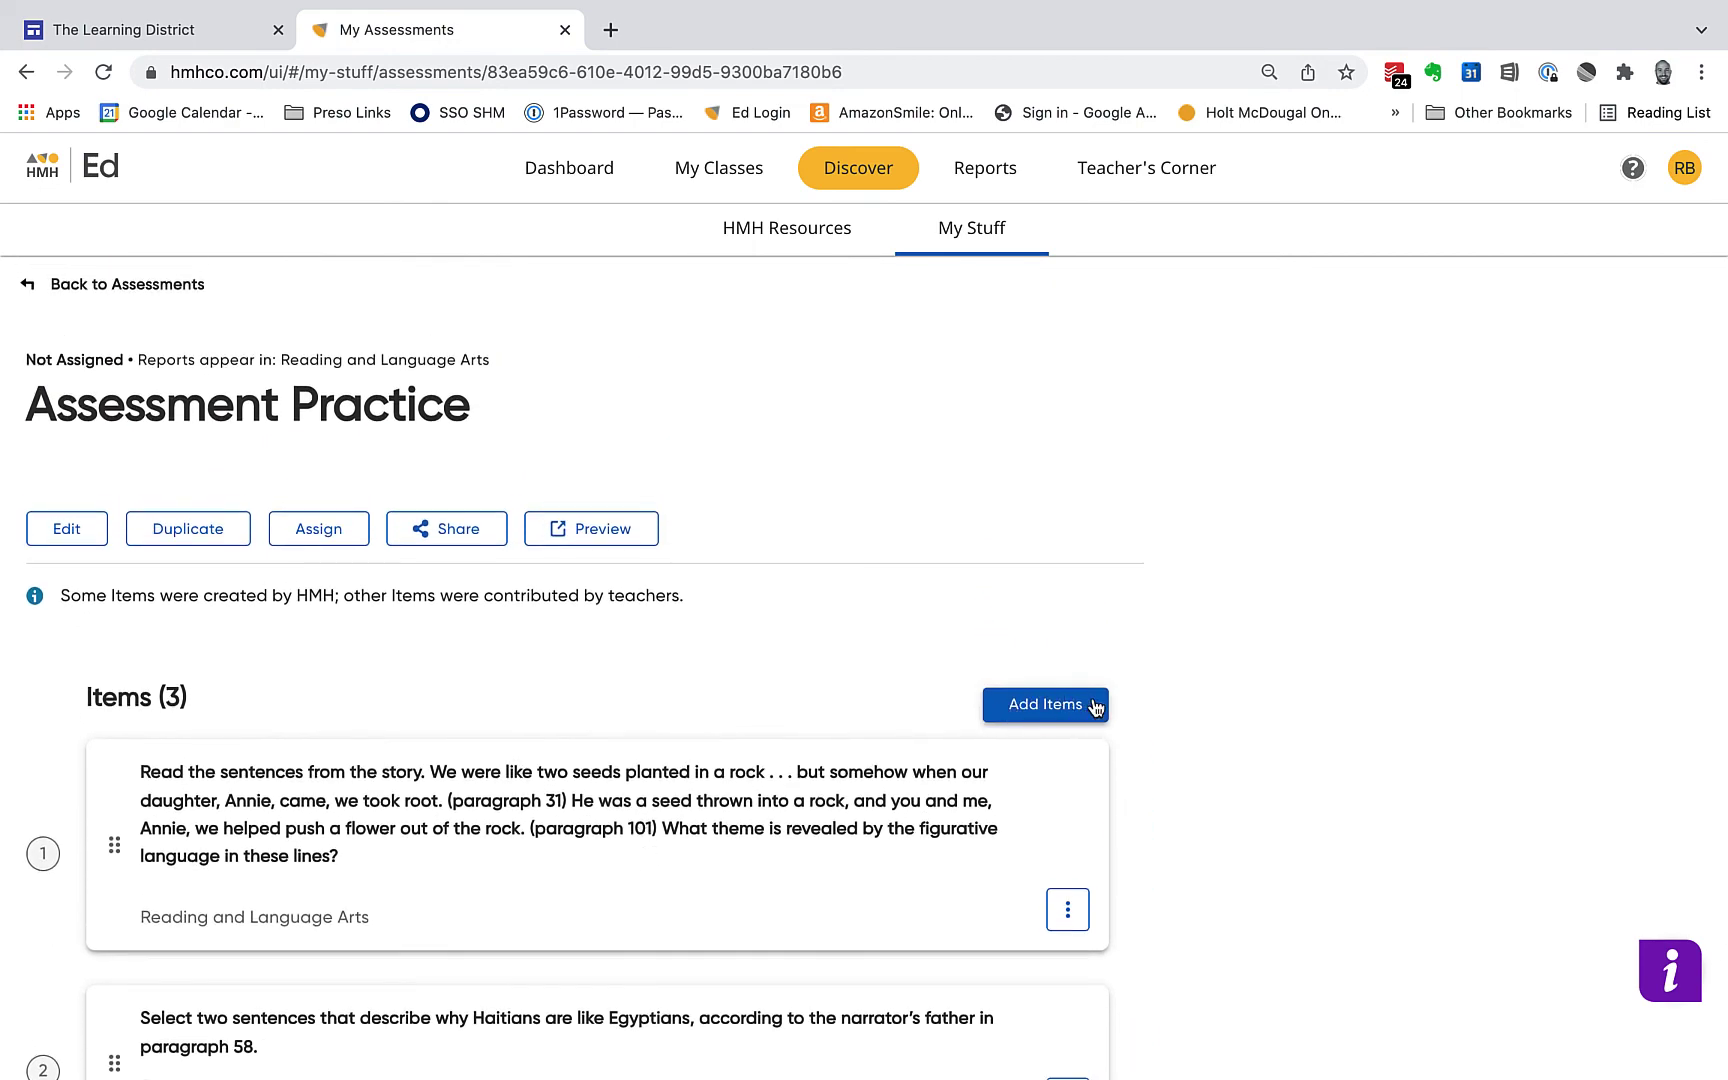
# - From My Items, add the father's point-of-view historical context question to Assessment Practice and save
pyautogui.click(1041, 706)
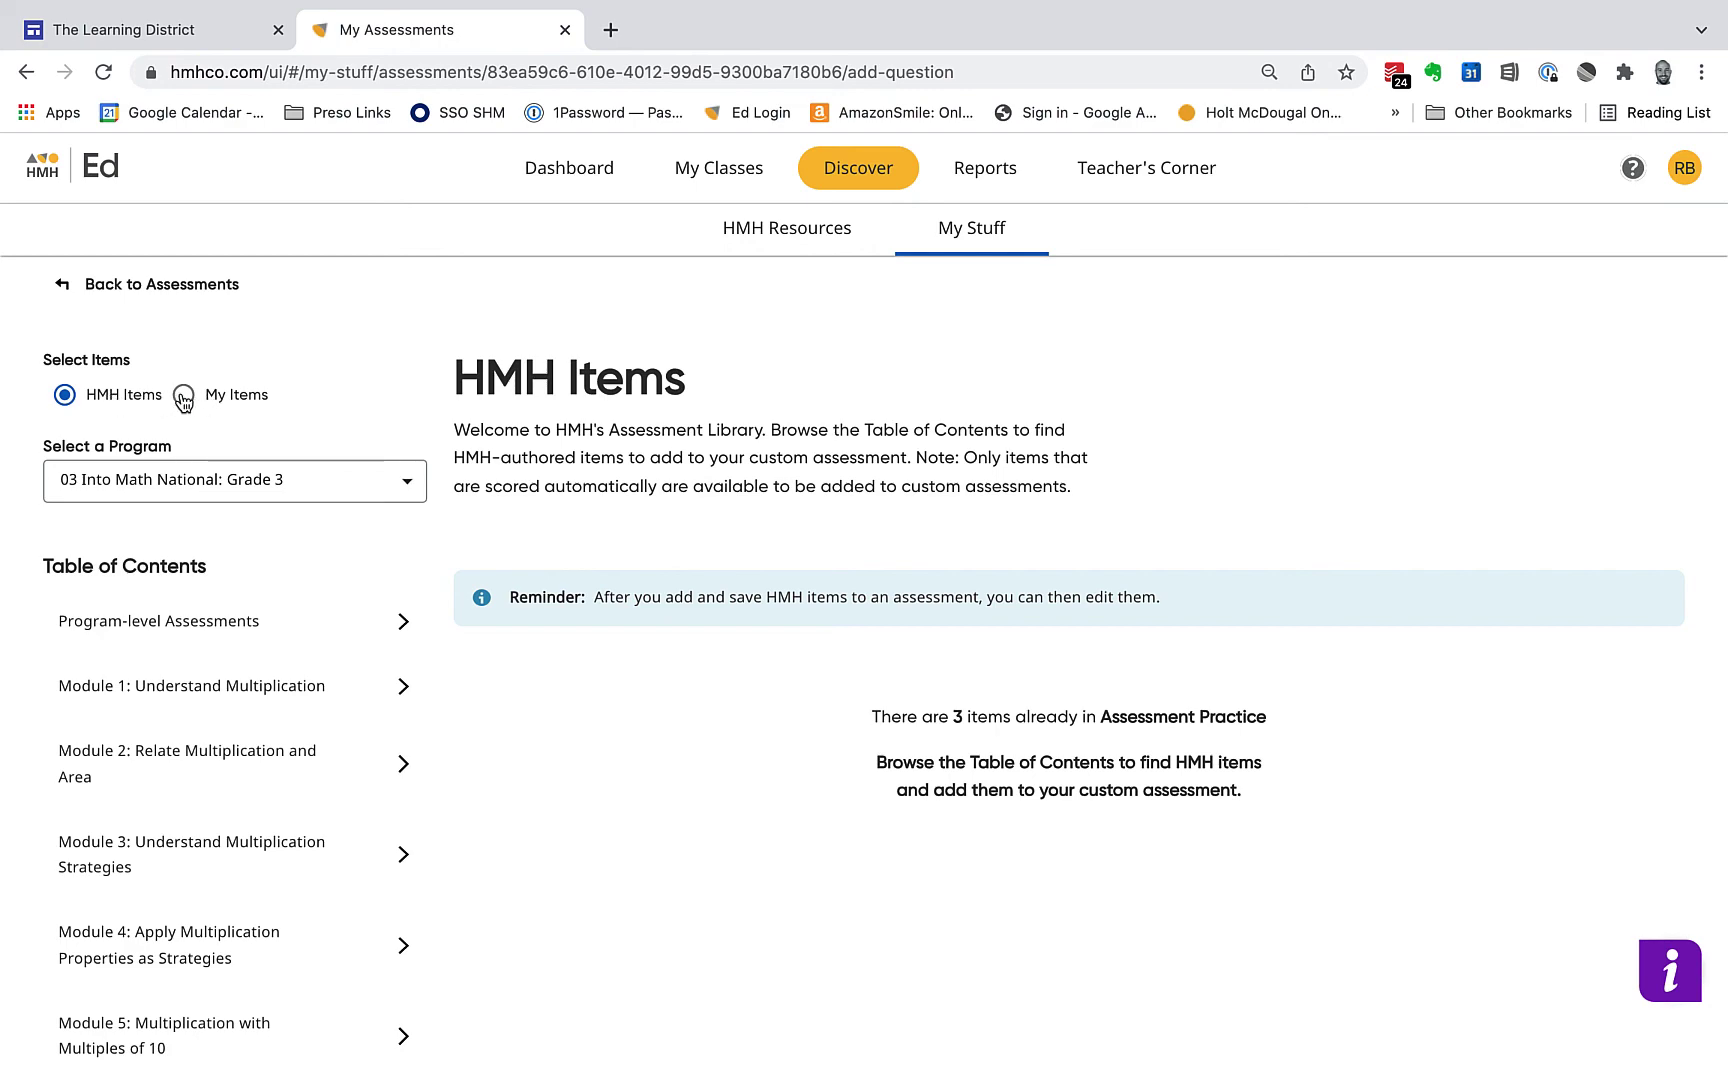
pyautogui.click(183, 398)
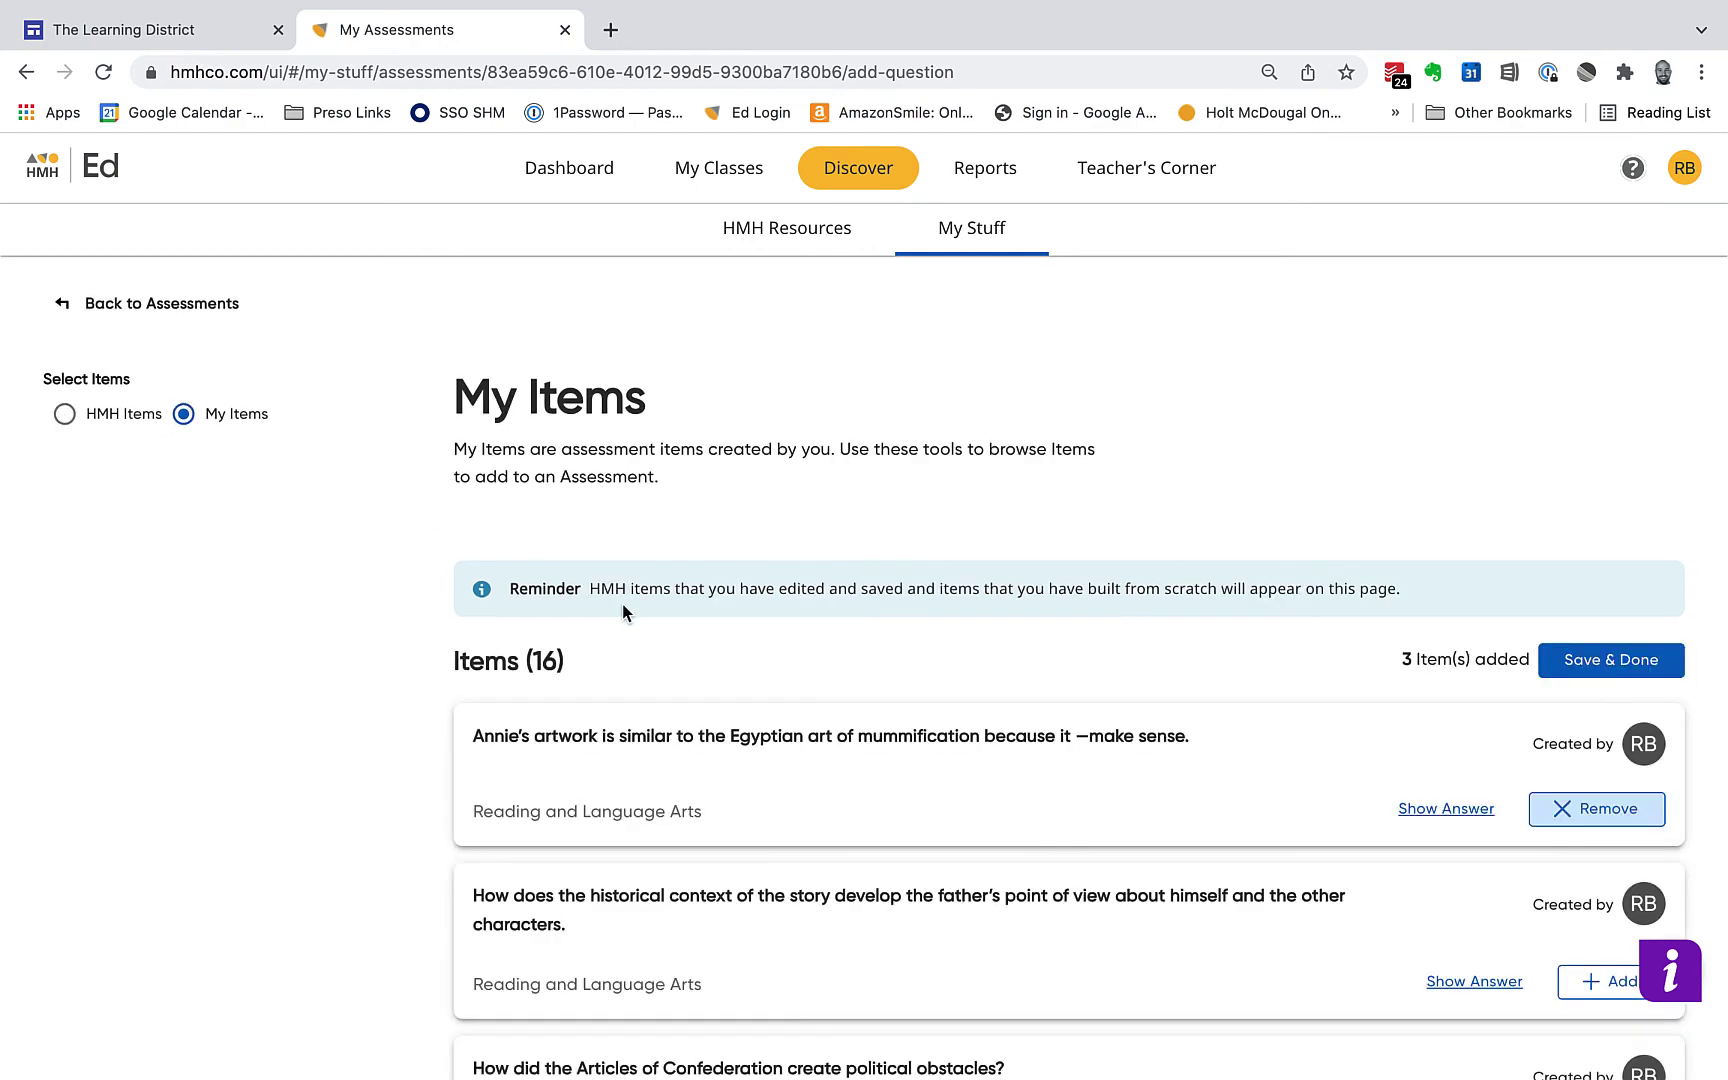
pyautogui.scroll(-4, 785, 731)
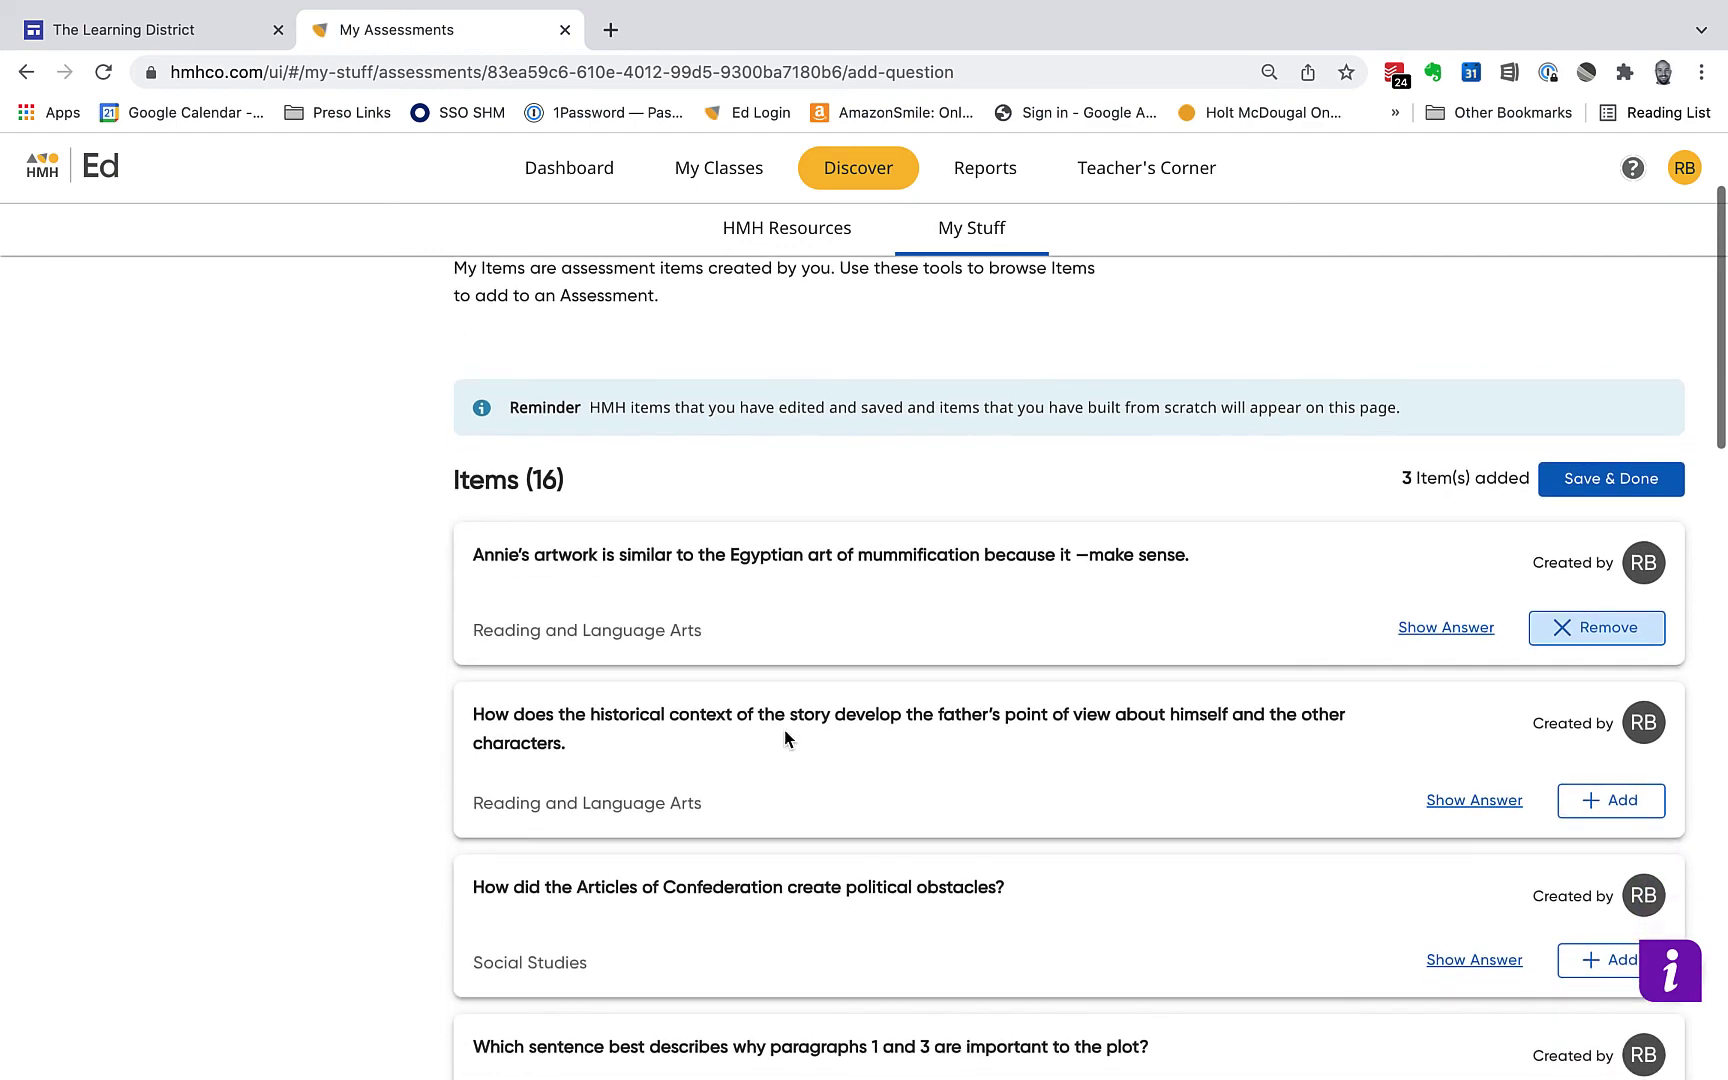
pyautogui.scroll(-3, 784, 738)
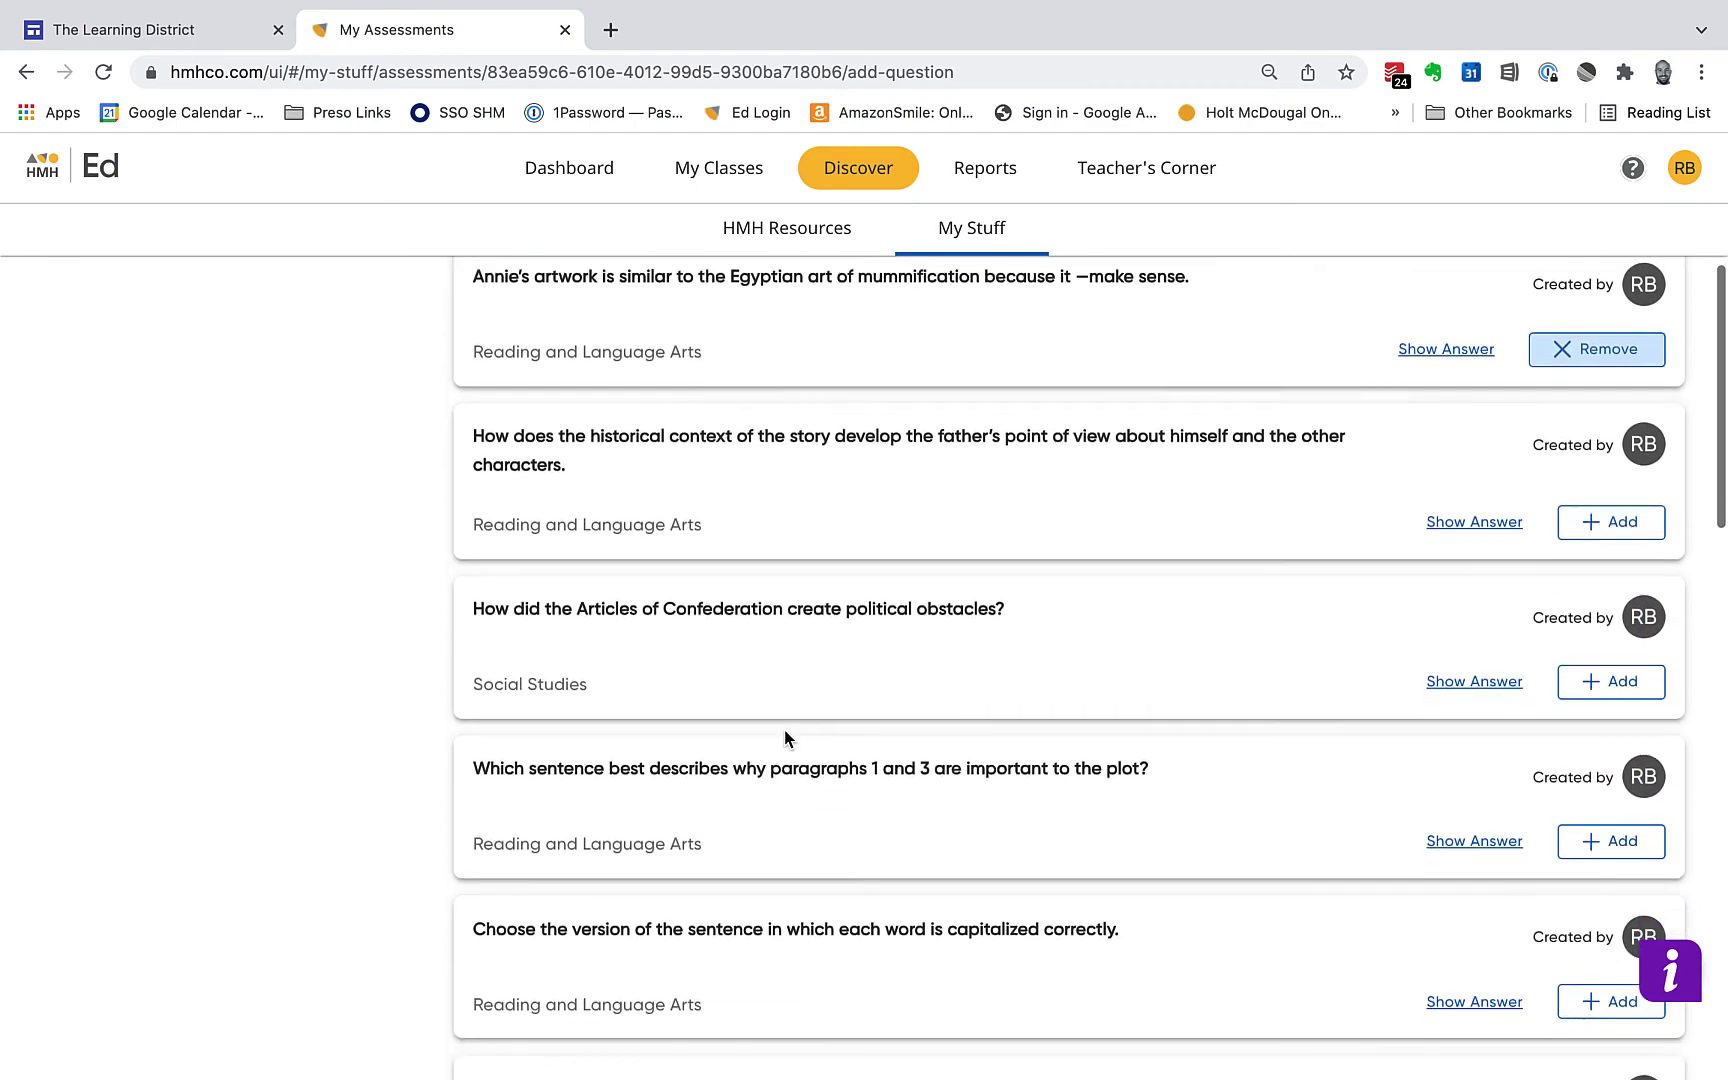
pyautogui.scroll(-3, 784, 738)
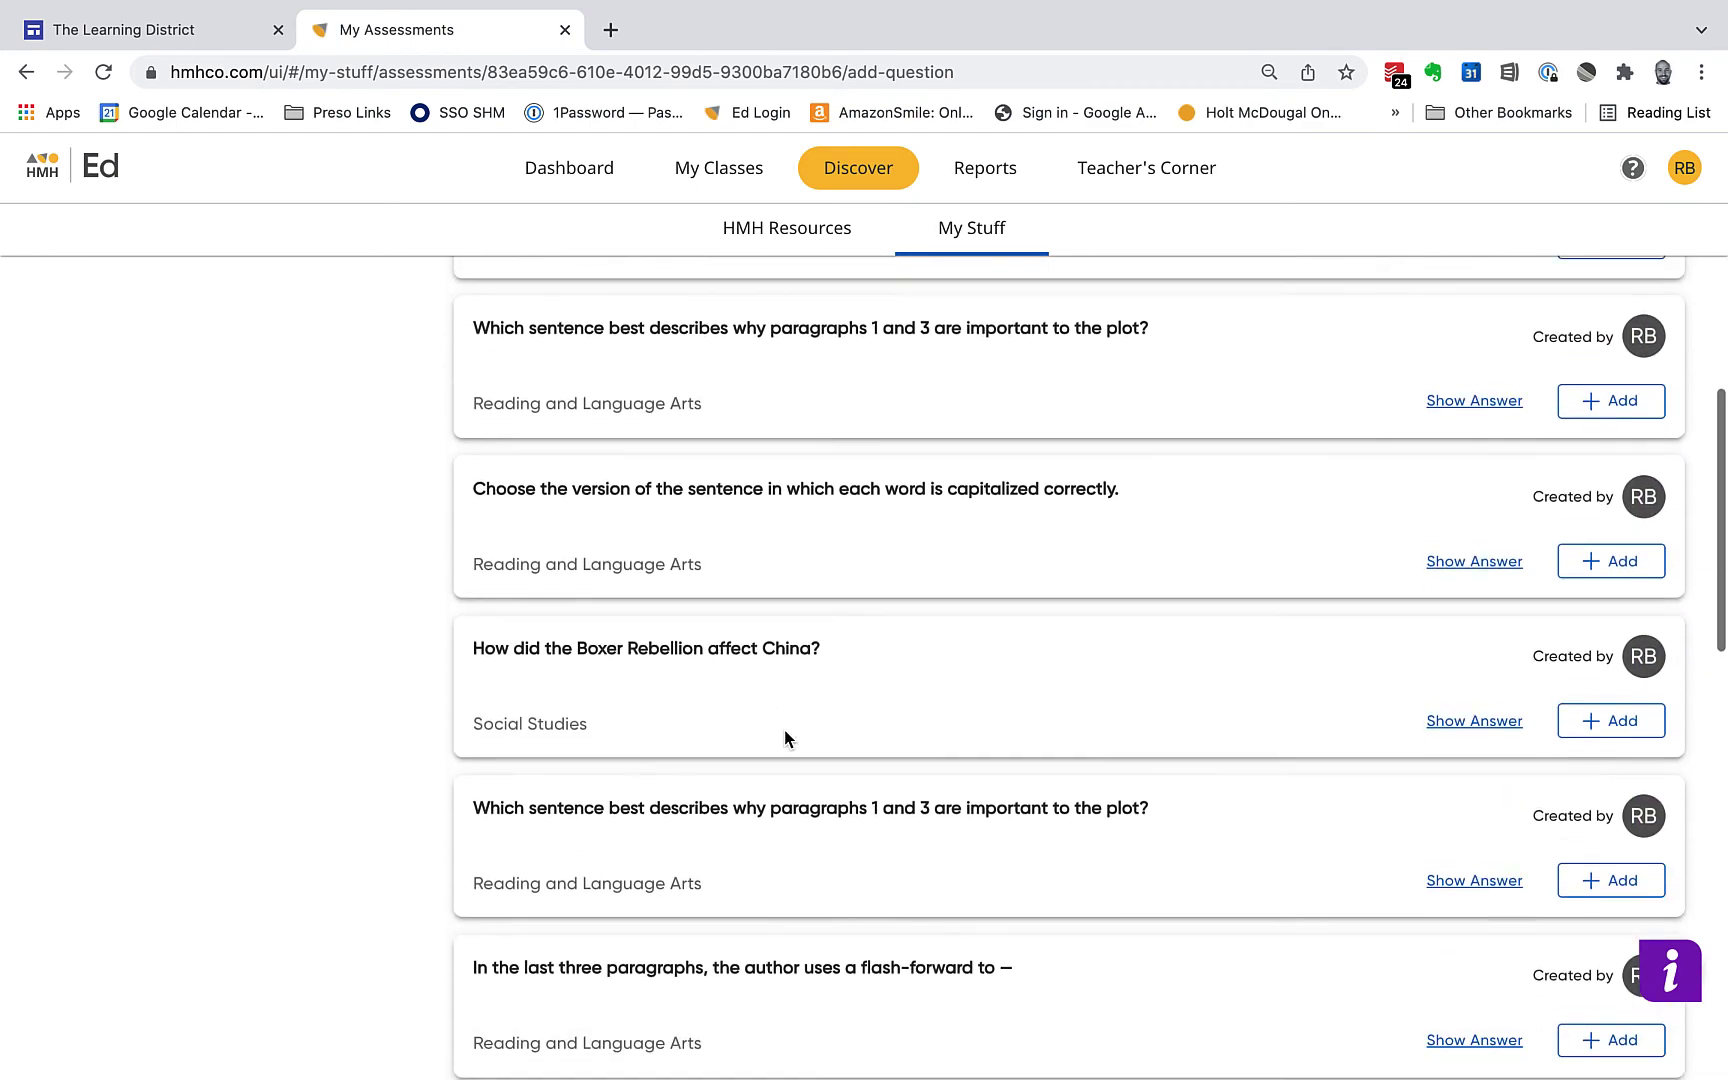
pyautogui.scroll(4, 784, 738)
pyautogui.scroll(5, 784, 738)
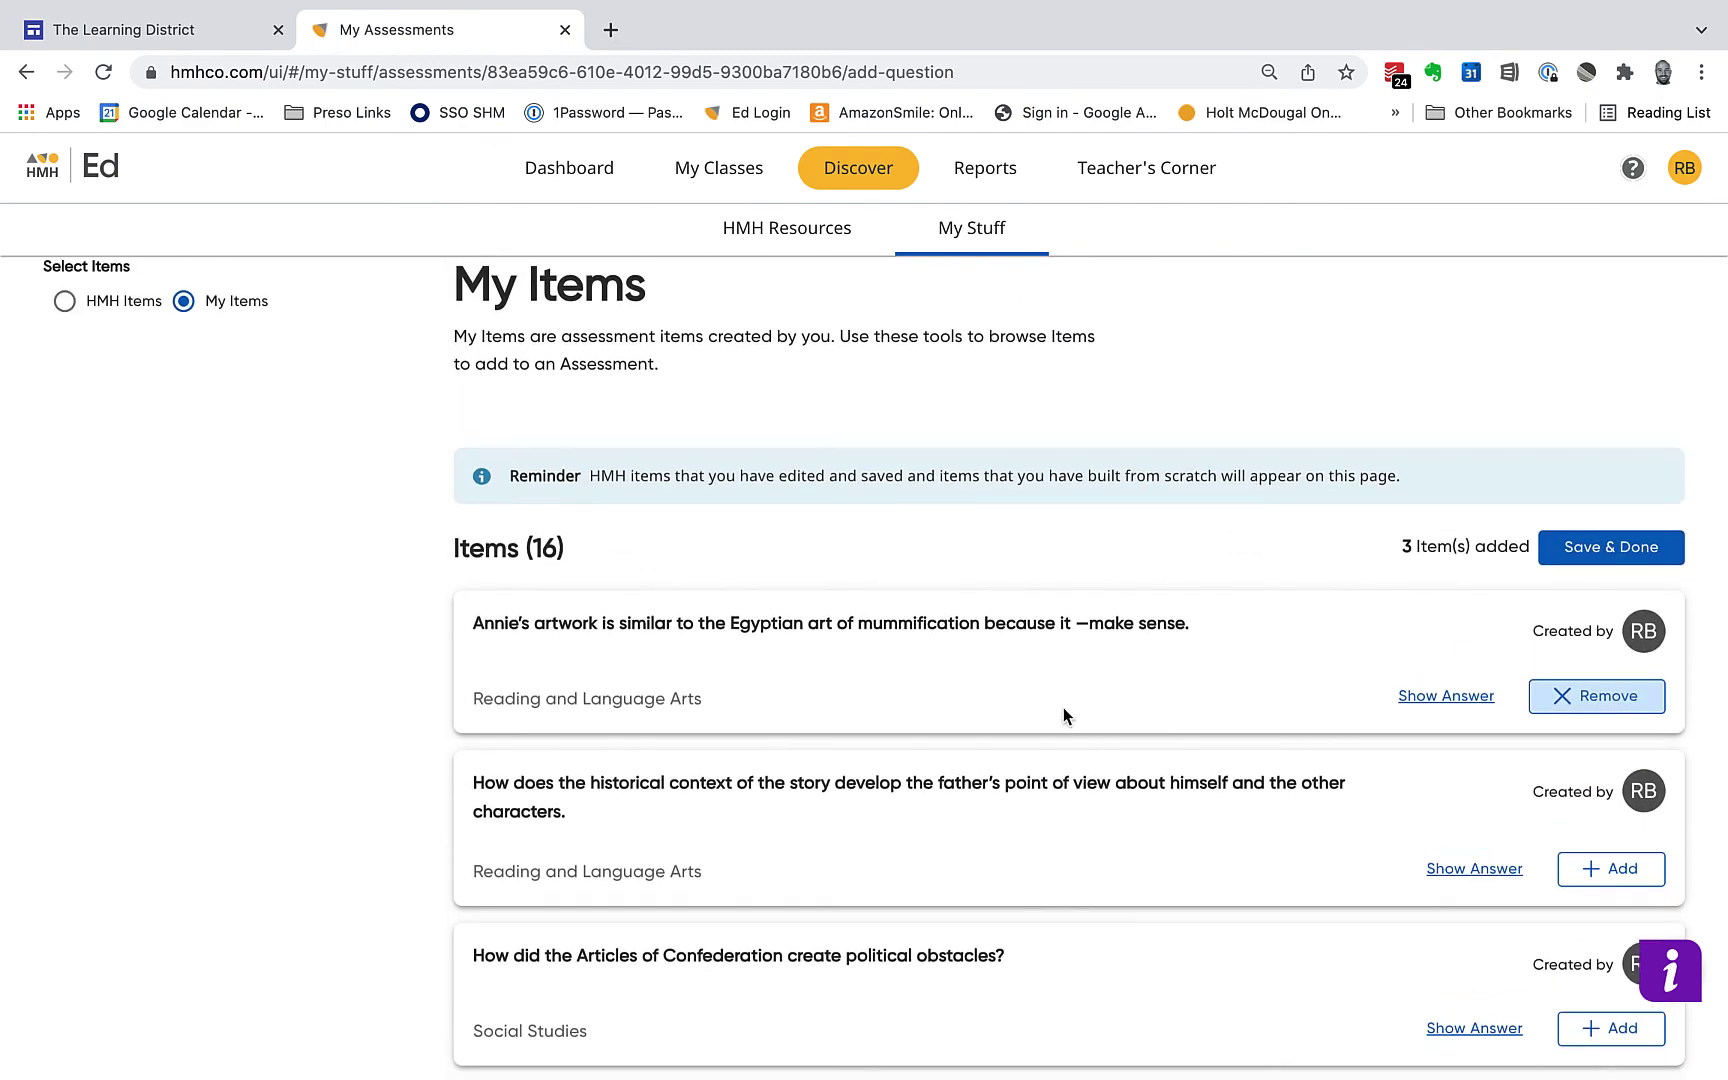
pyautogui.click(1622, 868)
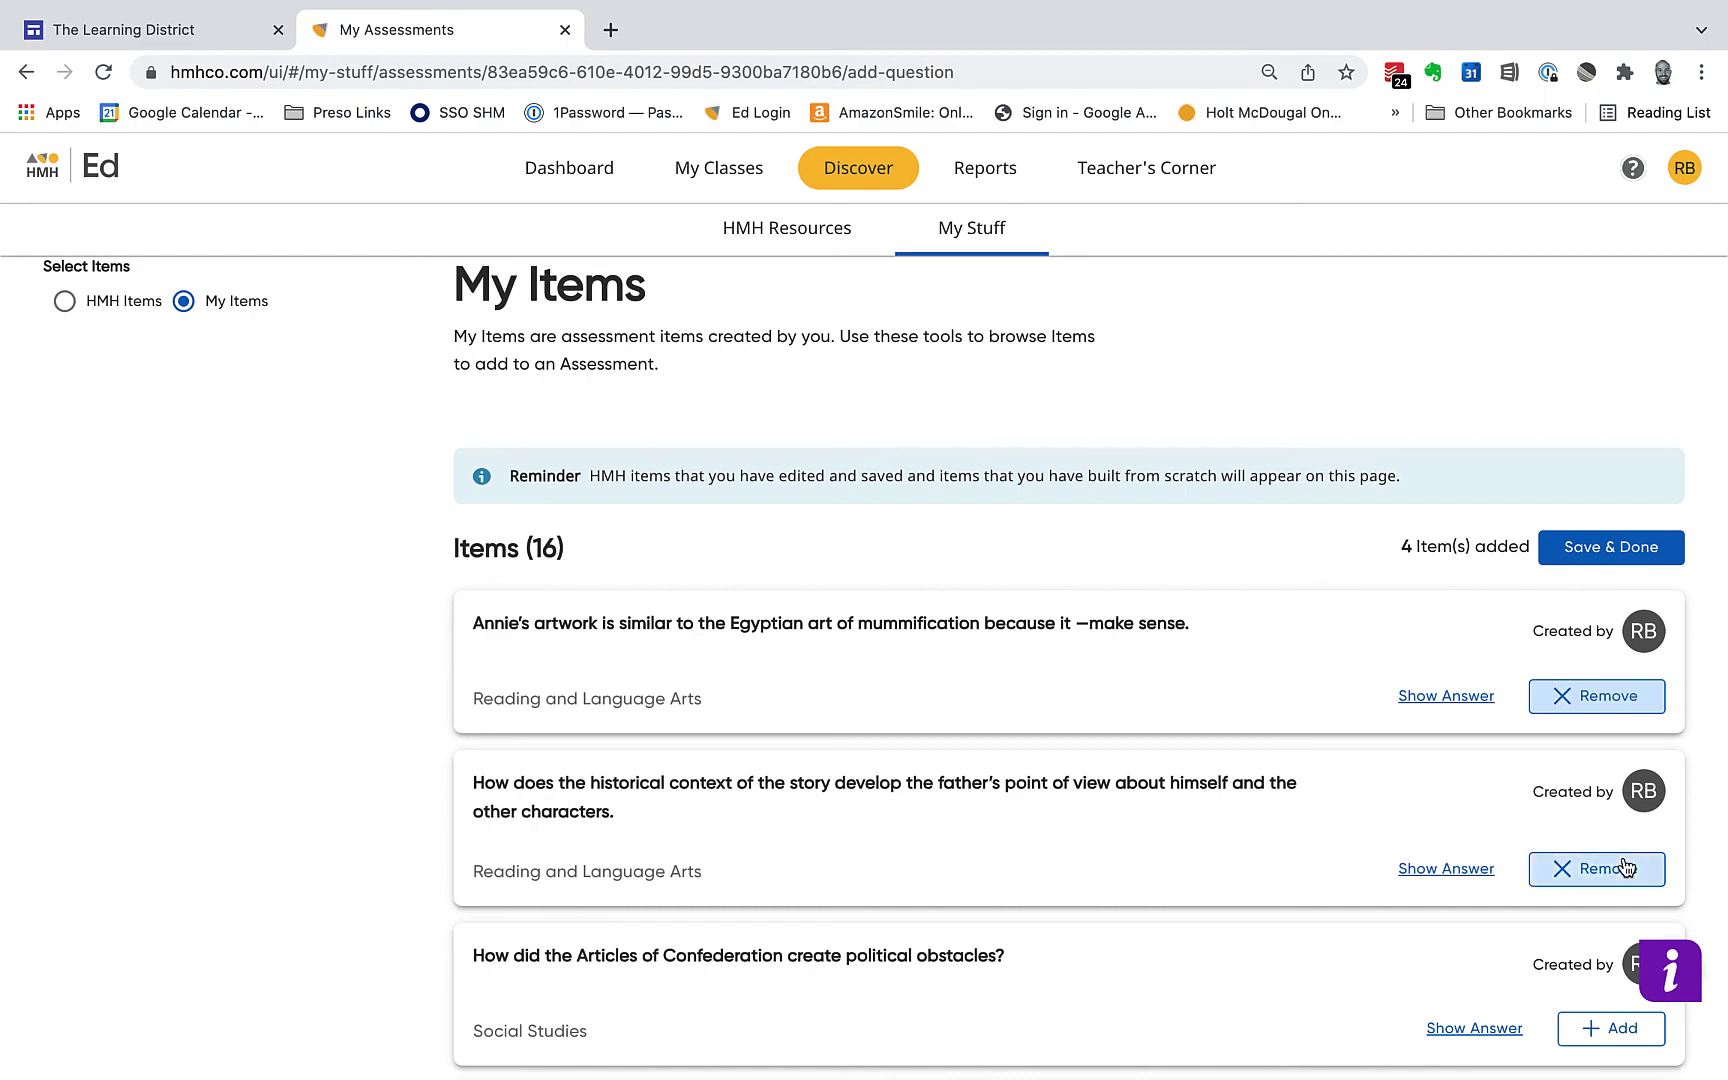
pyautogui.click(1597, 563)
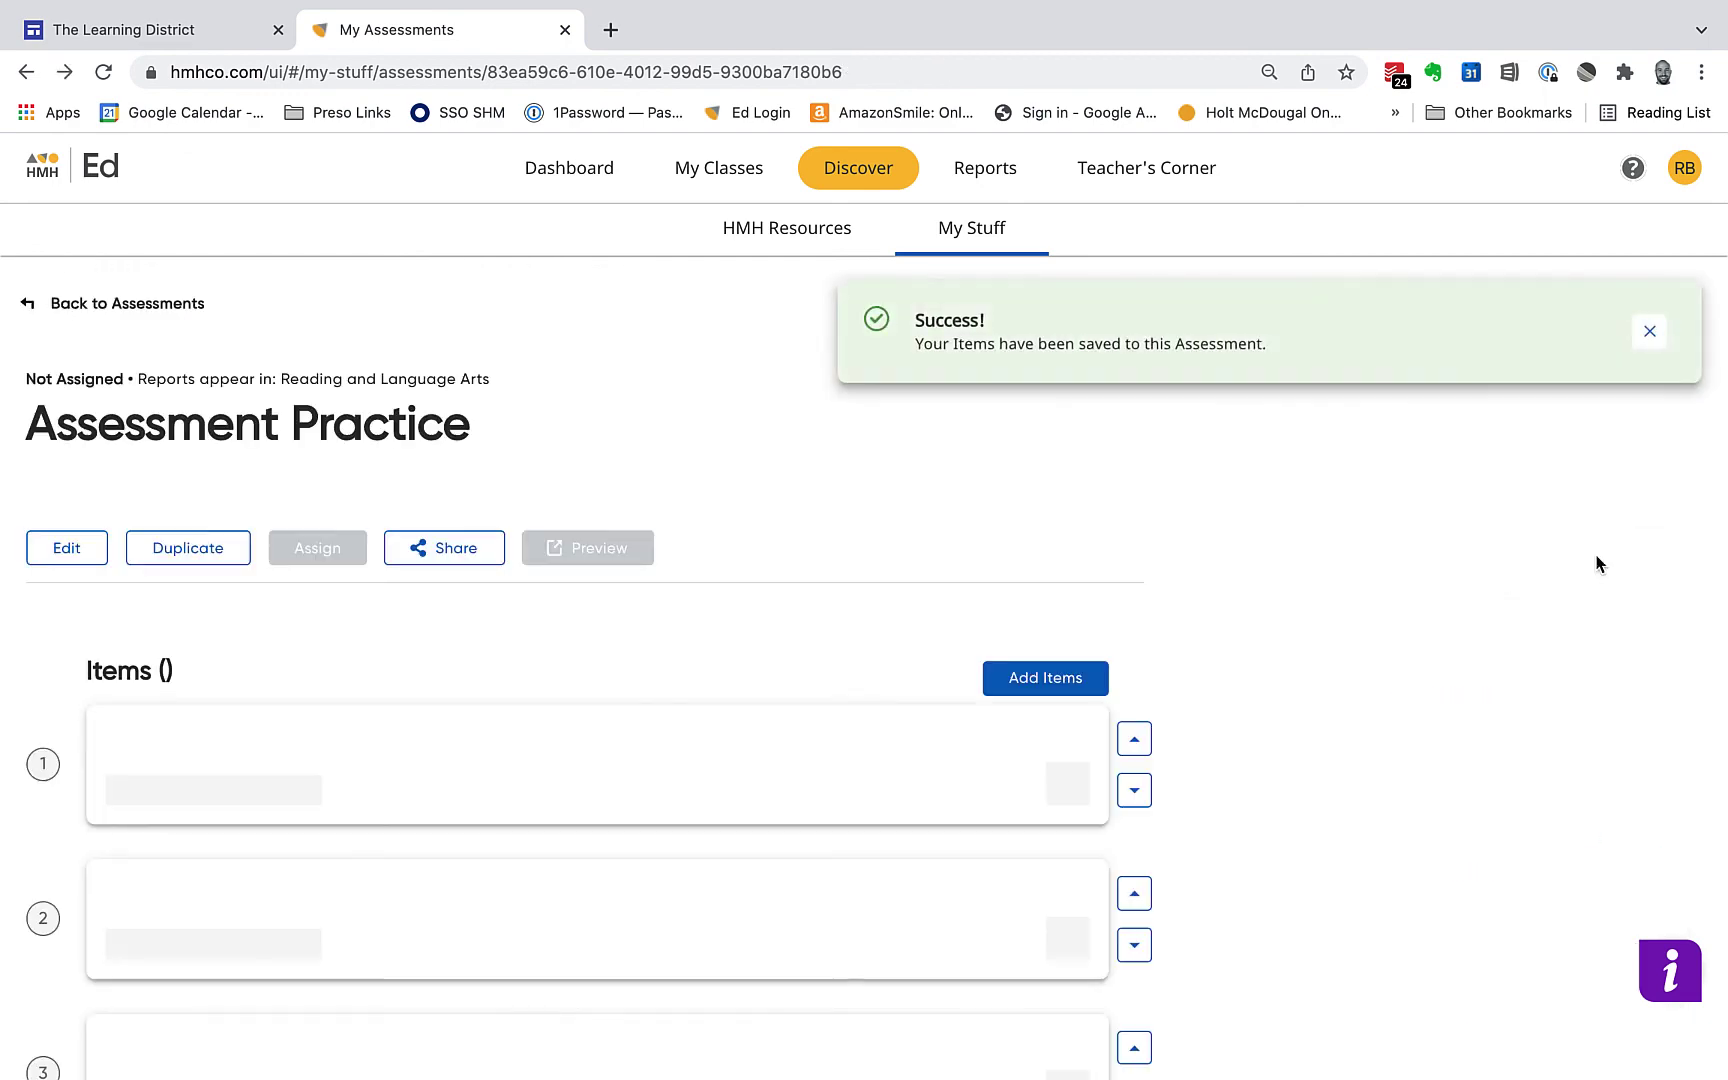